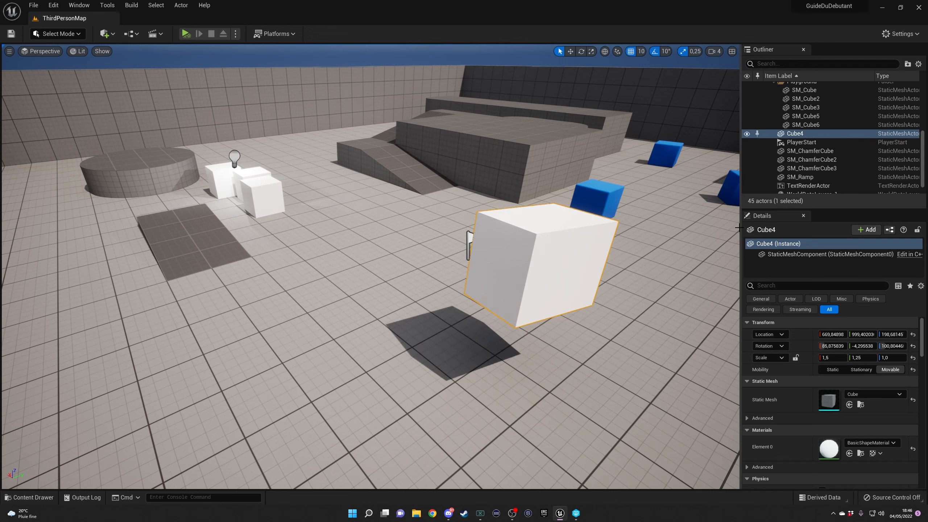
# Narrow the side panels to widen the viewport, and delete the selected large white cube, Cube4
pyautogui.moveTo(743, 228); pyautogui.dragTo(772, 228)
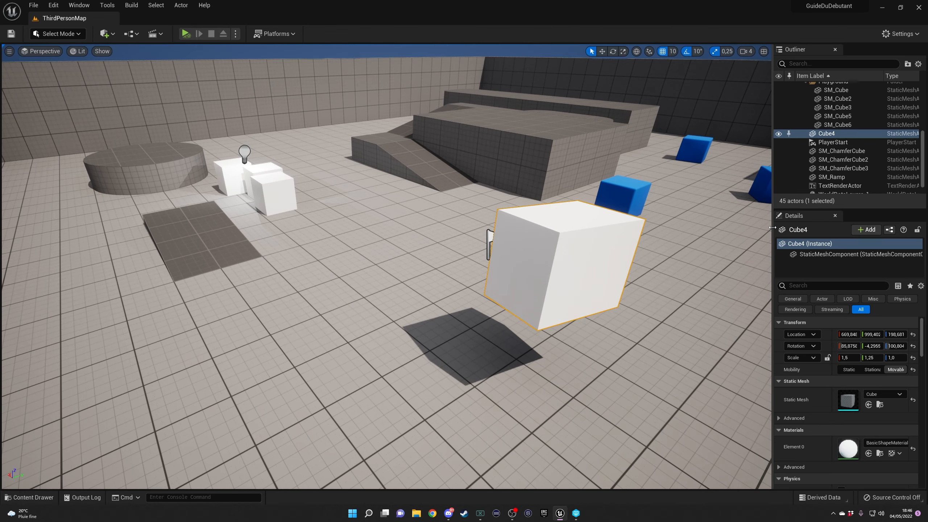
pyautogui.moveTo(469, 117); pyautogui.dragTo(445, 118, button='right')
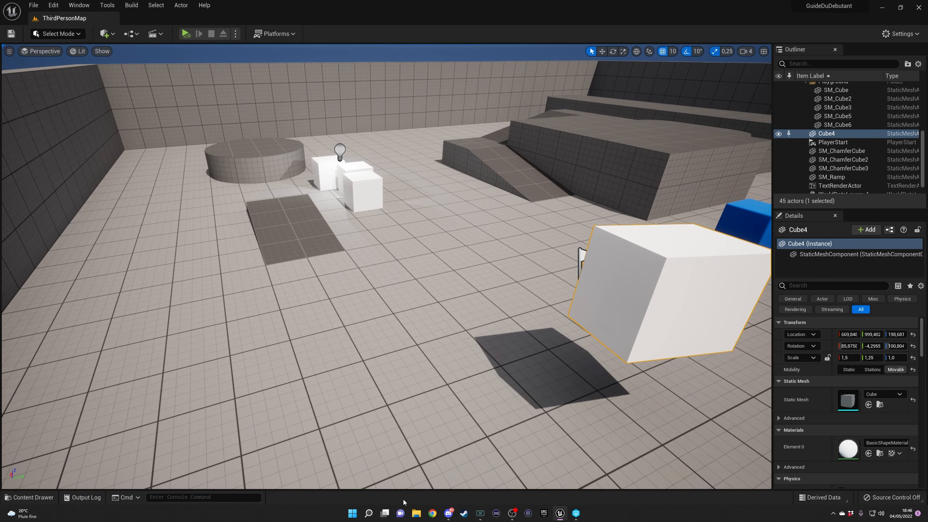
pyautogui.moveTo(674, 278); pyautogui.dragTo(674, 280, button='right')
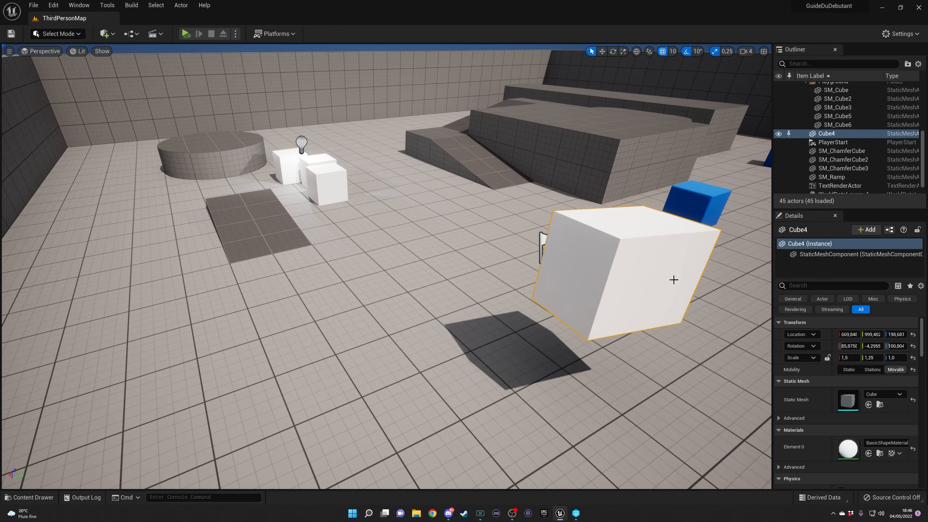
pyautogui.press('Delete')
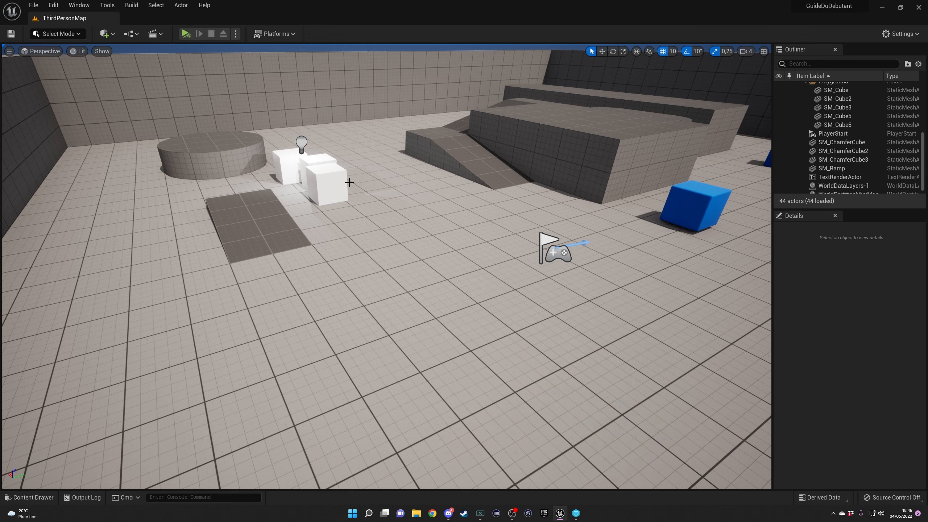
# Delete the three small white cubes near the cylinder and the point light above them
pyautogui.click(326, 178)
pyautogui.press('Delete')
pyautogui.click(318, 164)
pyautogui.press('Delete')
pyautogui.click(290, 169)
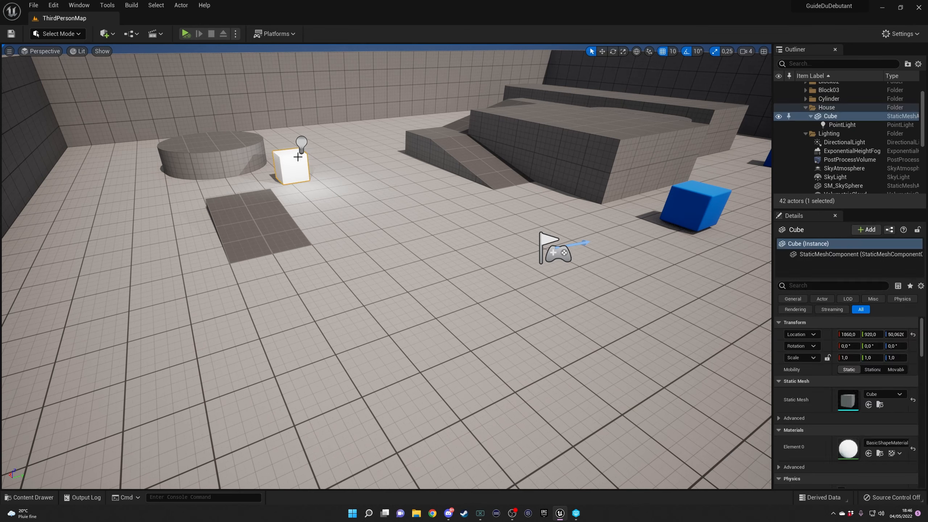
pyautogui.press('Delete')
pyautogui.click(301, 144)
pyautogui.press('Delete')
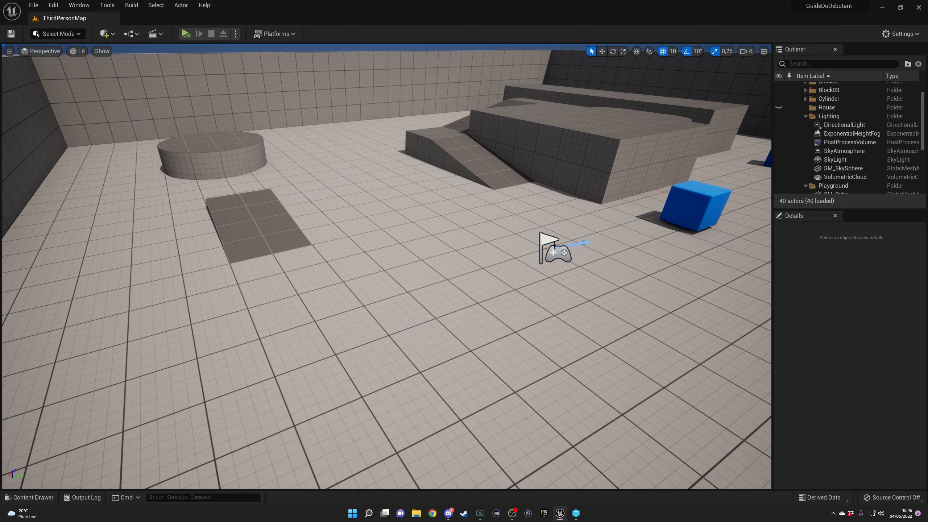
# Open the Content Drawer, dock it in the layout under the viewport, and slightly reduce its height
pyautogui.moveTo(553, 298)
pyautogui.mouseDown(button='right')
pyautogui.moveTo(531, 270)
pyautogui.moveTo(543, 287)
pyautogui.mouseUp(button='right')
pyautogui.press('w')
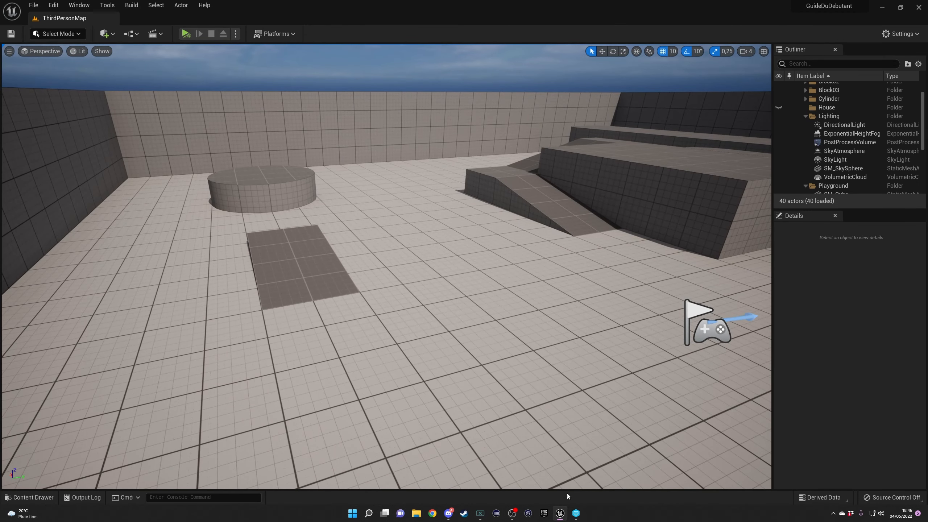
pyautogui.click(46, 497)
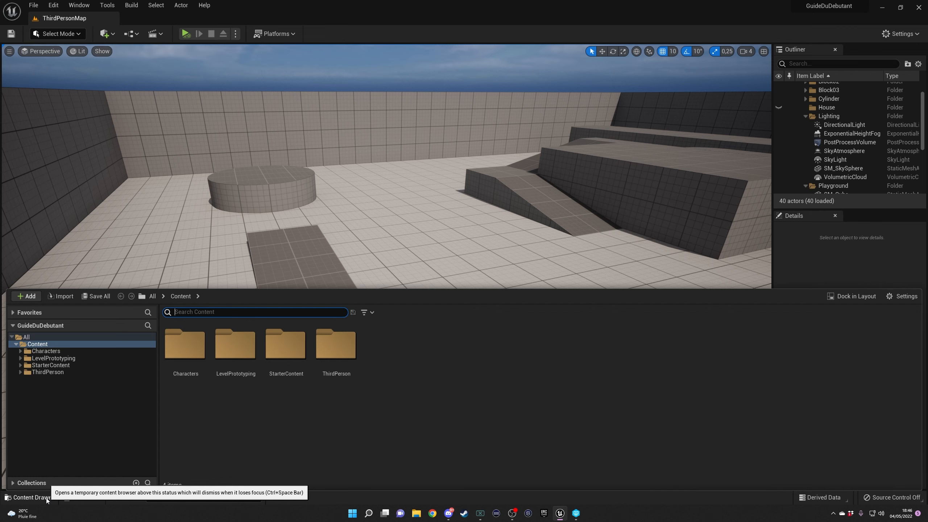
pyautogui.rightClick(808, 49)
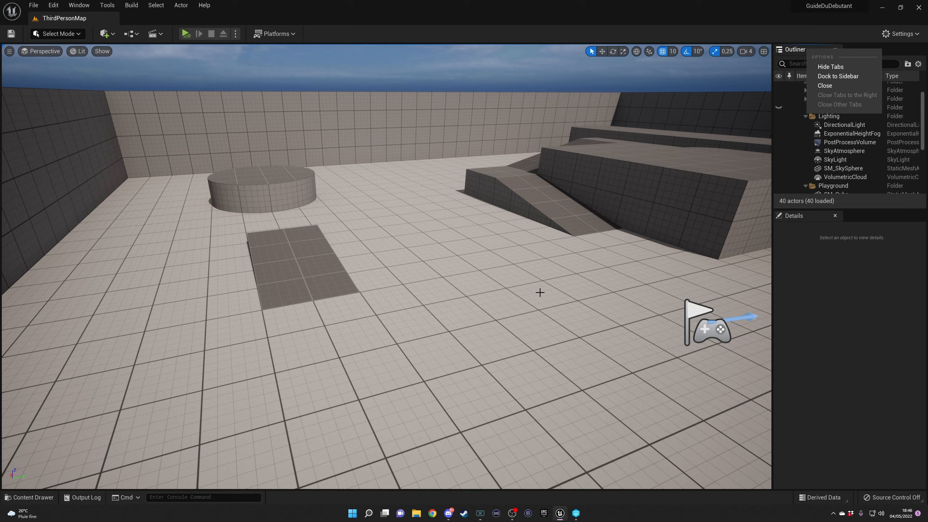
pyautogui.click(45, 500)
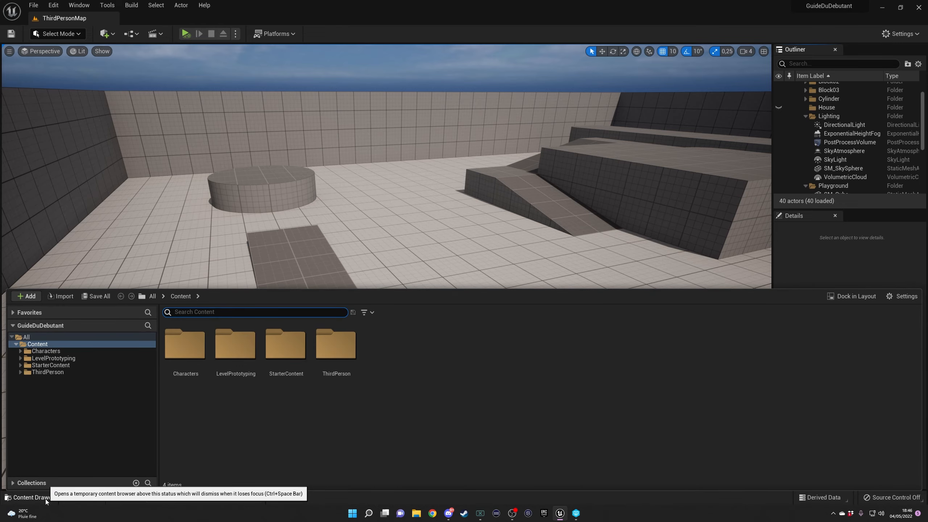
pyautogui.click(851, 297)
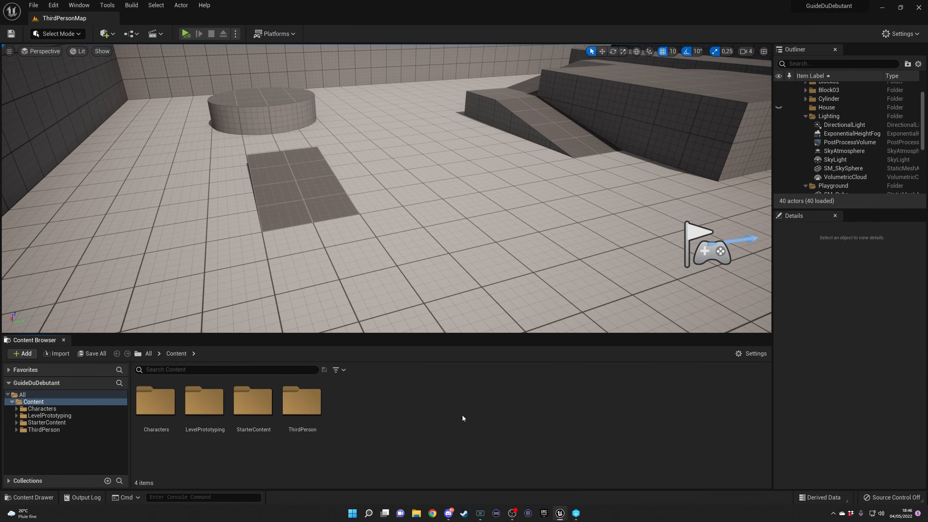
pyautogui.moveTo(411, 230); pyautogui.dragTo(412, 236)
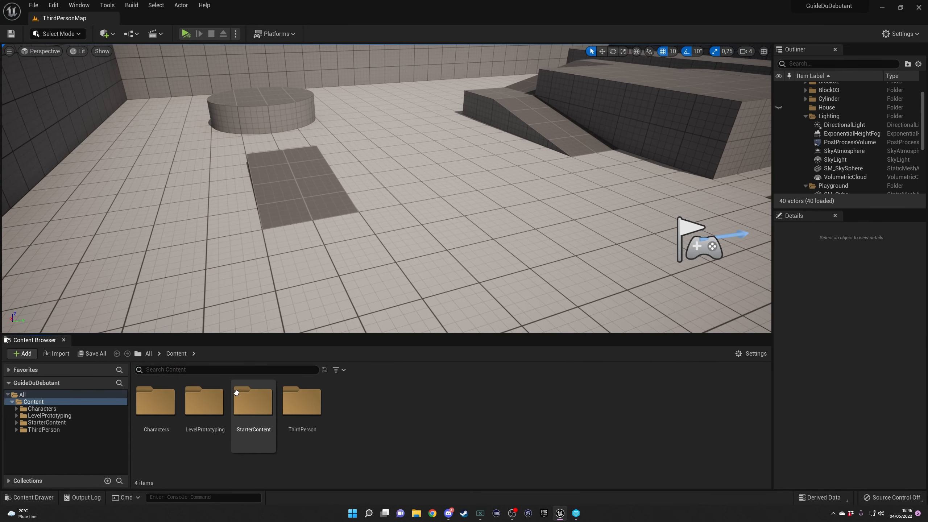
pyautogui.moveTo(277, 333); pyautogui.dragTo(277, 342)
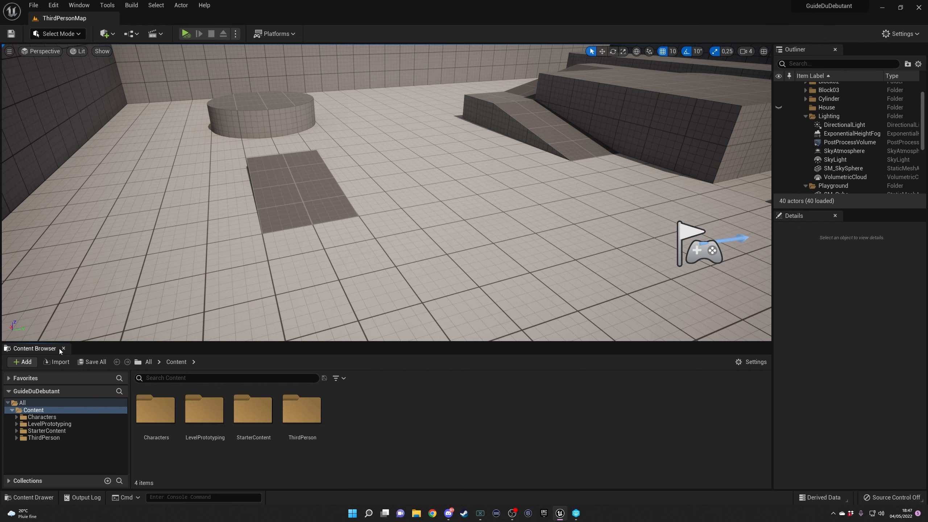
# Bring up the temporary Content Drawer over the docked Content Browser and dismiss it again
pyautogui.hotkey('ctrl', 'space')
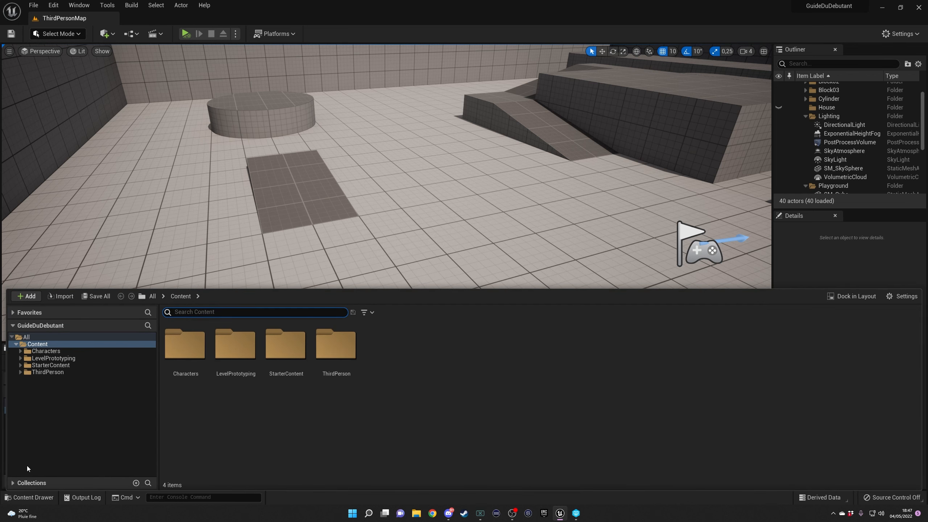
pyautogui.click(377, 209)
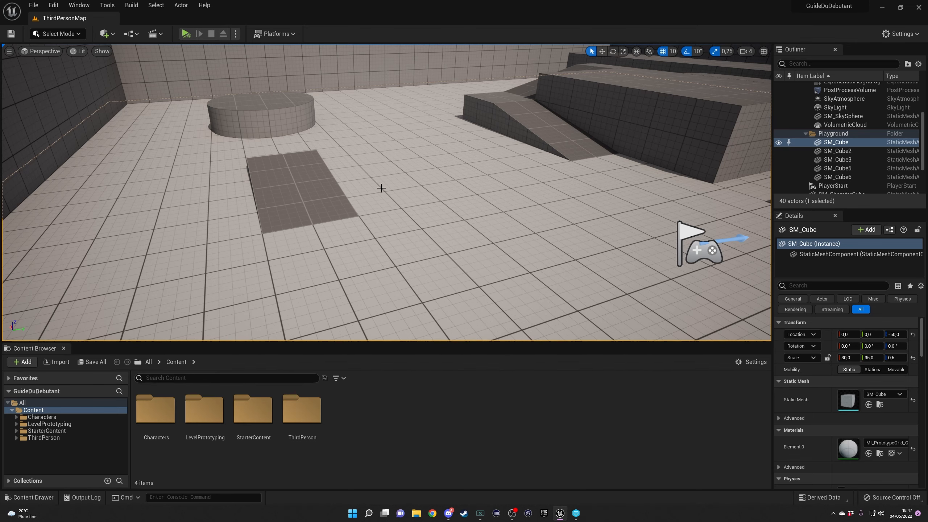
pyautogui.moveTo(406, 252); pyautogui.dragTo(438, 253, button='right')
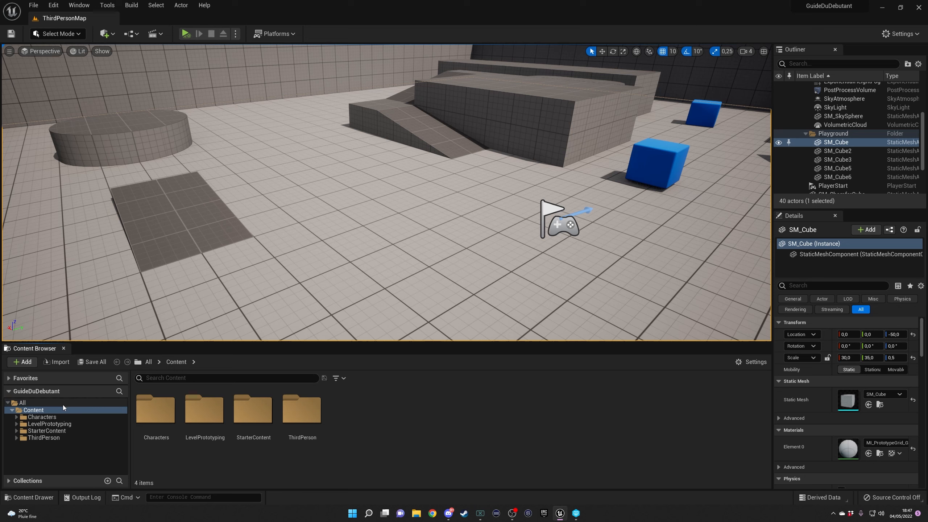
# Browse the project's folder hierarchy from the All root into Content and look through its subfolders
pyautogui.click(31, 405)
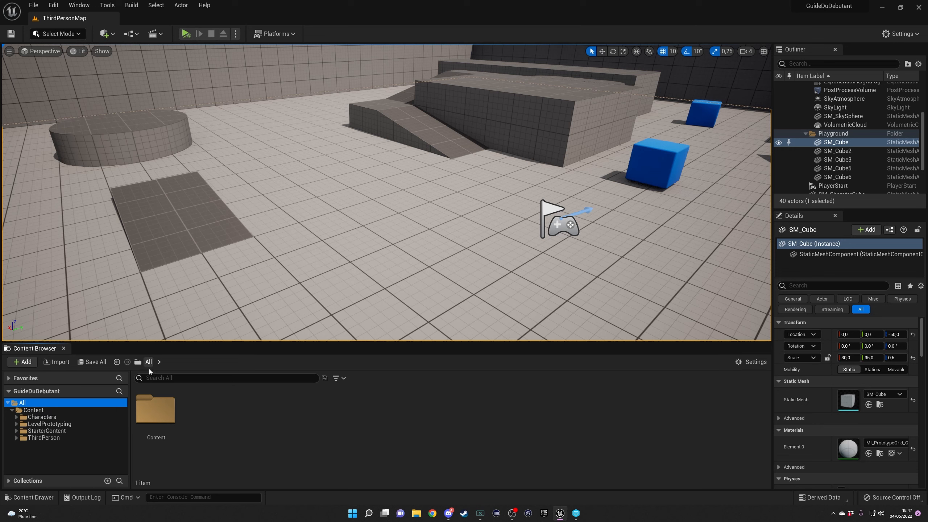
pyautogui.doubleClick(161, 411)
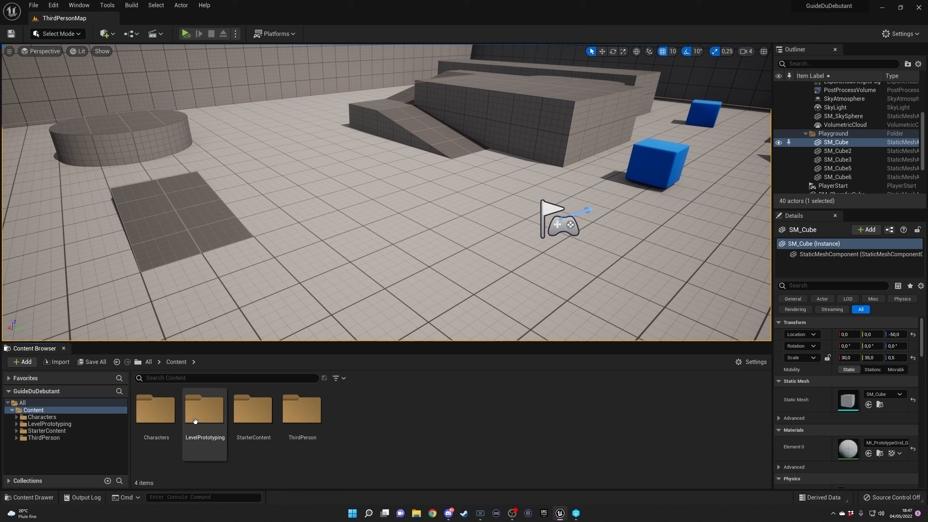
pyautogui.click(207, 416)
pyautogui.press('Right')
pyautogui.press('Right')
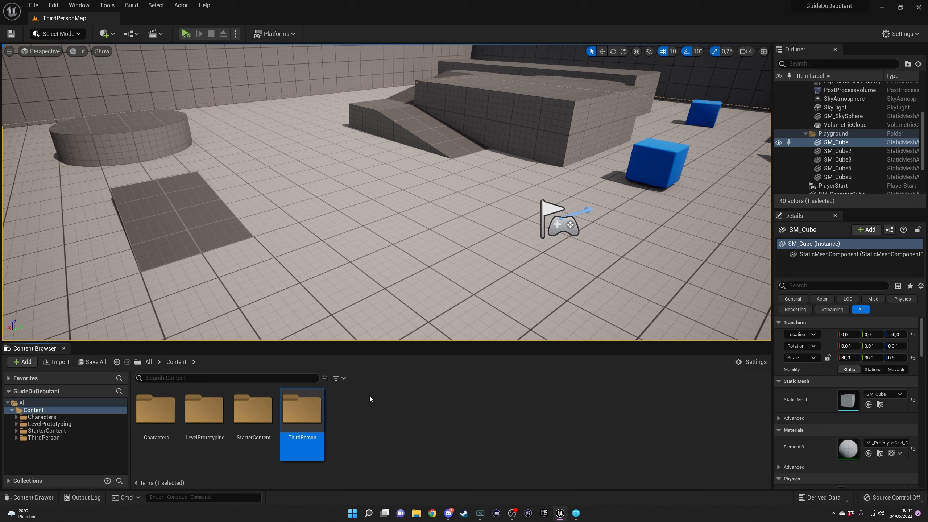
pyautogui.click(385, 415)
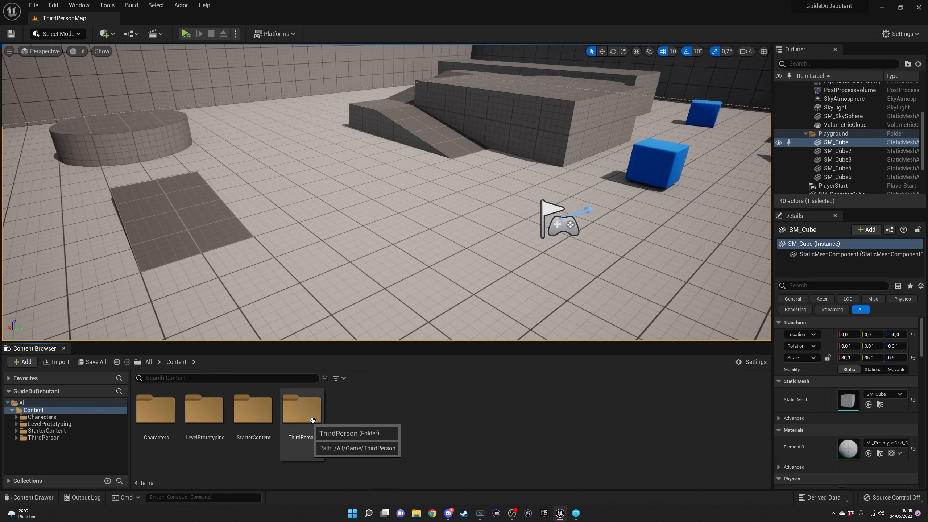
# Import JUMPGloo.FBX from the desktop into the Content folder with the default FBX options and close the message log
pyautogui.moveTo(444, 270); pyautogui.dragTo(503, 232, button='right')
pyautogui.moveTo(437, 224); pyautogui.dragTo(358, 253, button='right')
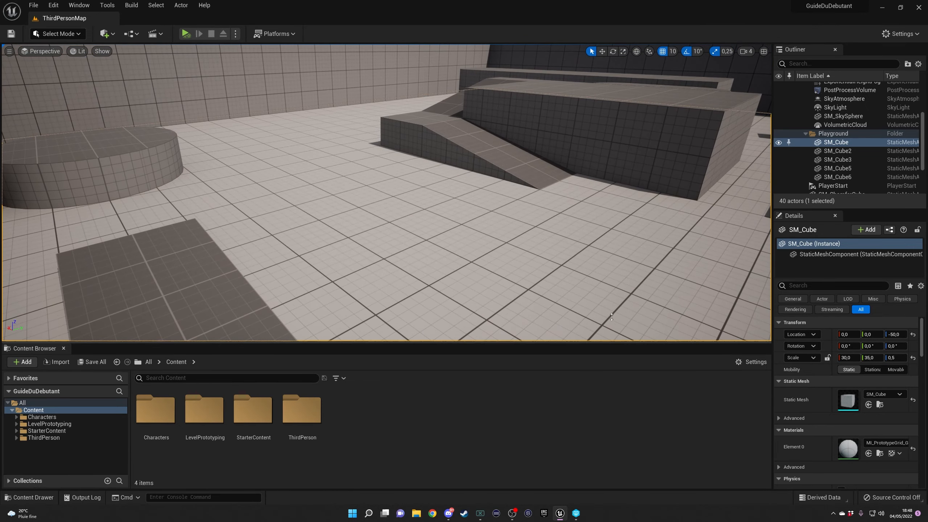
pyautogui.moveTo(543, 268); pyautogui.dragTo(457, 244, button='right')
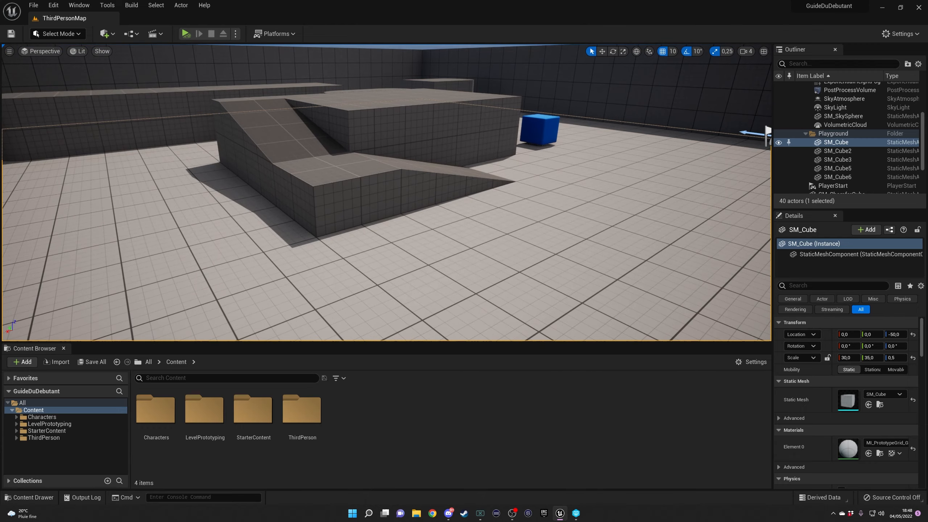
pyautogui.click(55, 366)
pyautogui.click(33, 63)
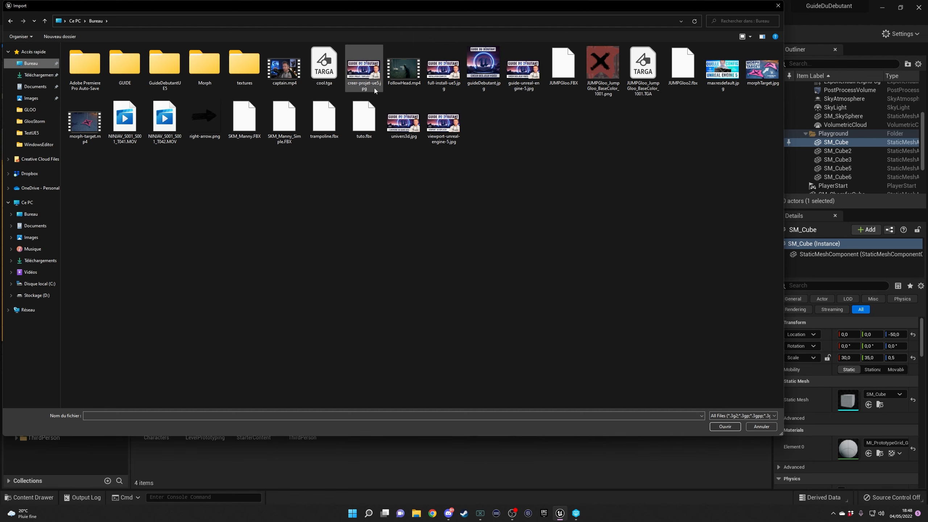
pyautogui.click(563, 66)
pyautogui.click(725, 427)
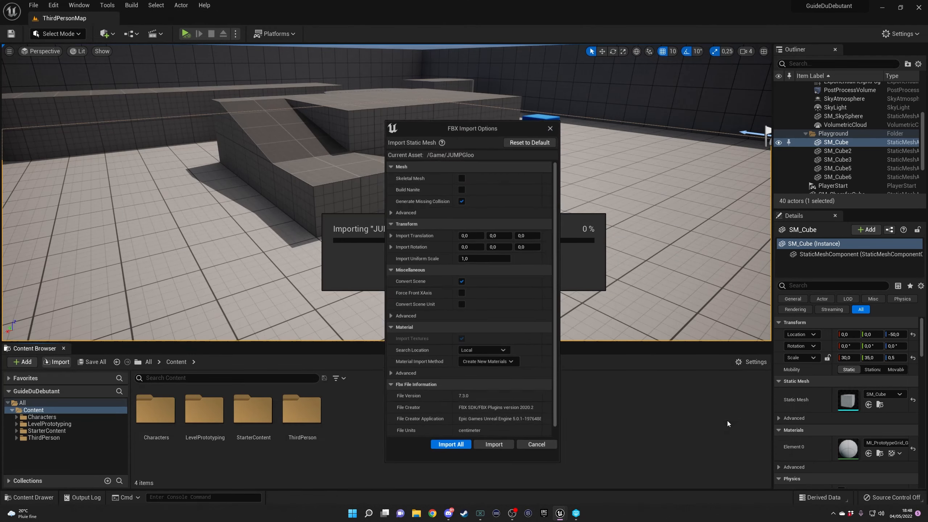
pyautogui.click(489, 448)
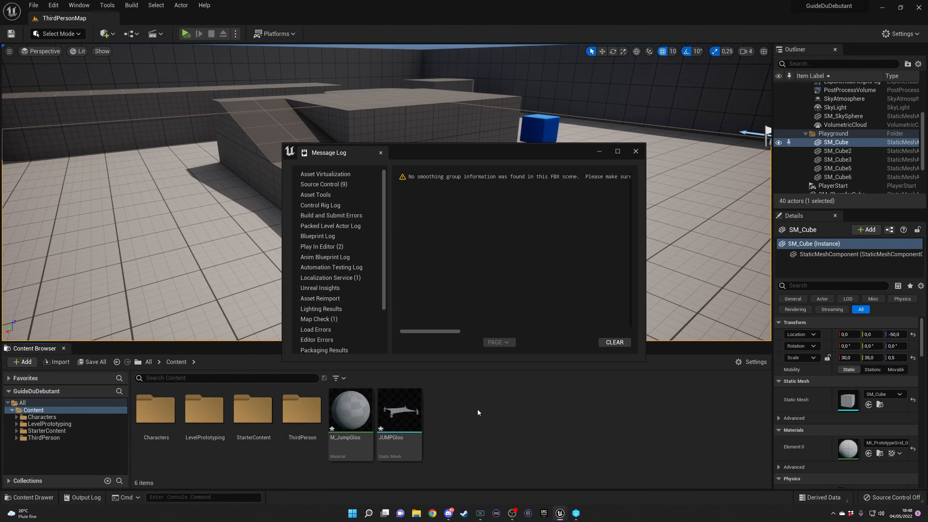
pyautogui.click(636, 150)
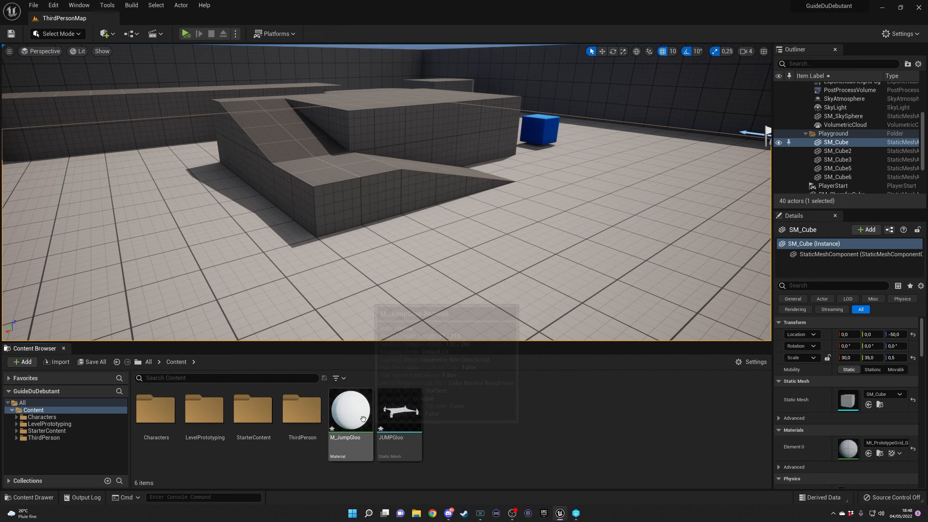
# Place the JUMPGloo static mesh on the open floor in front of the ramps
pyautogui.moveTo(423, 416)
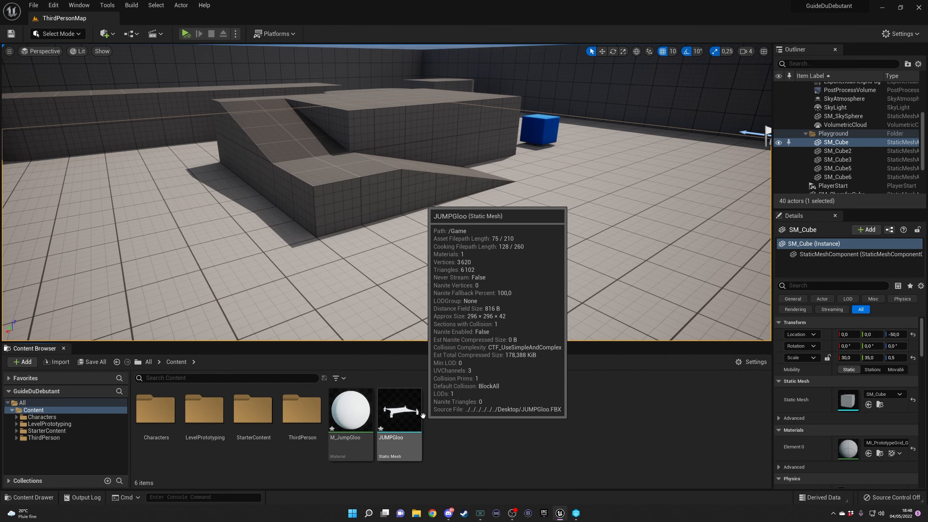
pyautogui.click(401, 417)
pyautogui.click(351, 409)
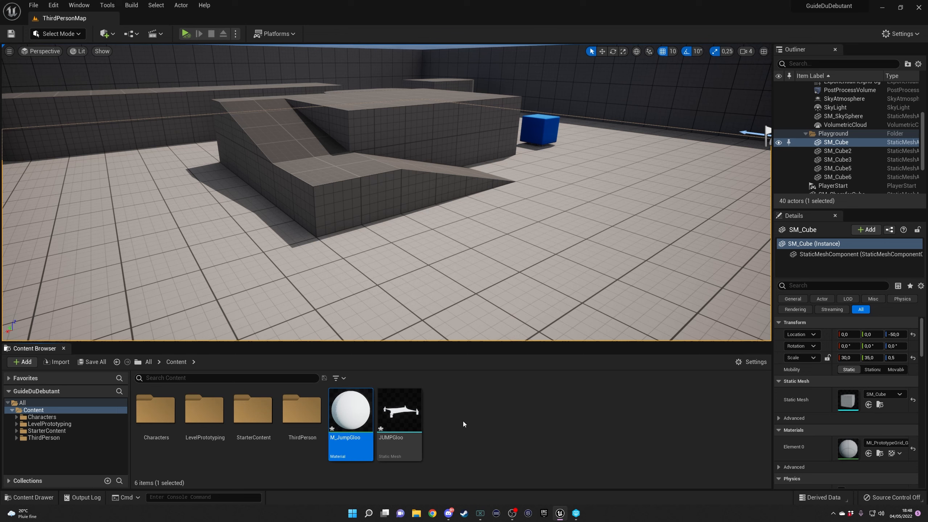
pyautogui.moveTo(405, 414); pyautogui.dragTo(535, 251)
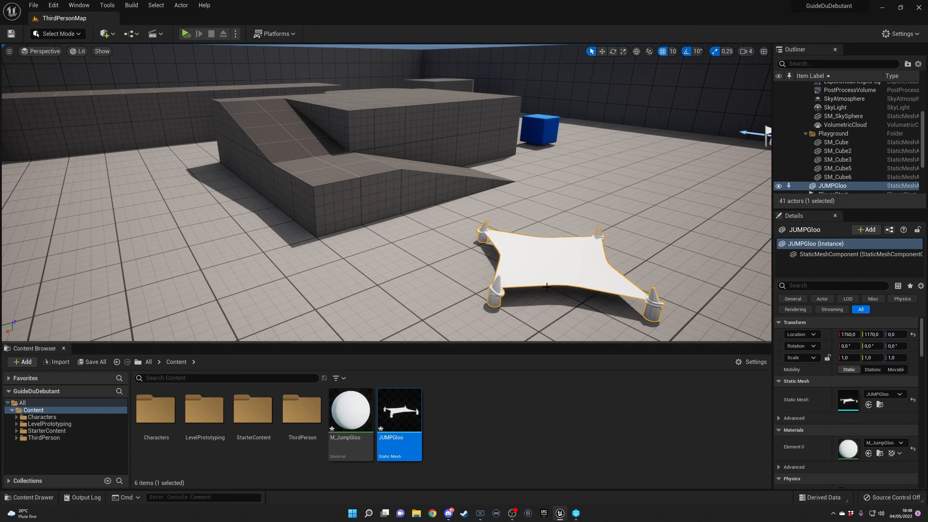
# Delete the placed JUMPGloo actor and force-delete the JUMPGloo mesh and M_JumpGloo material from the Content folder
pyautogui.moveTo(406, 418)
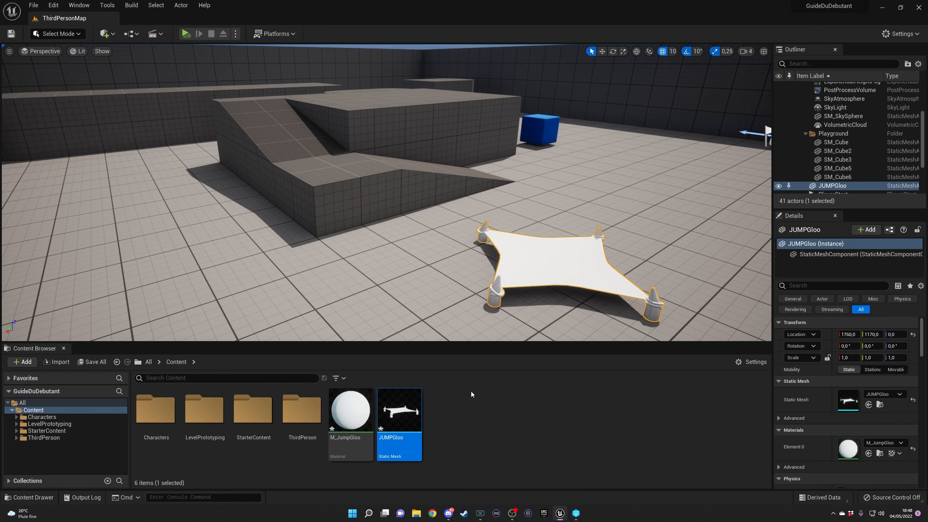
pyautogui.press('Delete')
pyautogui.click(407, 417)
pyautogui.press('Delete')
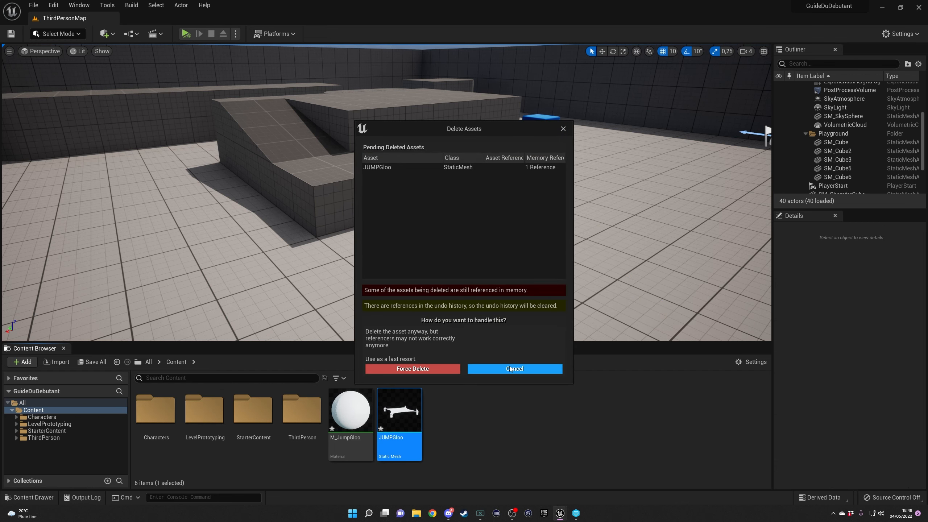
pyautogui.click(412, 368)
pyautogui.click(351, 410)
pyautogui.press('Delete')
pyautogui.click(425, 370)
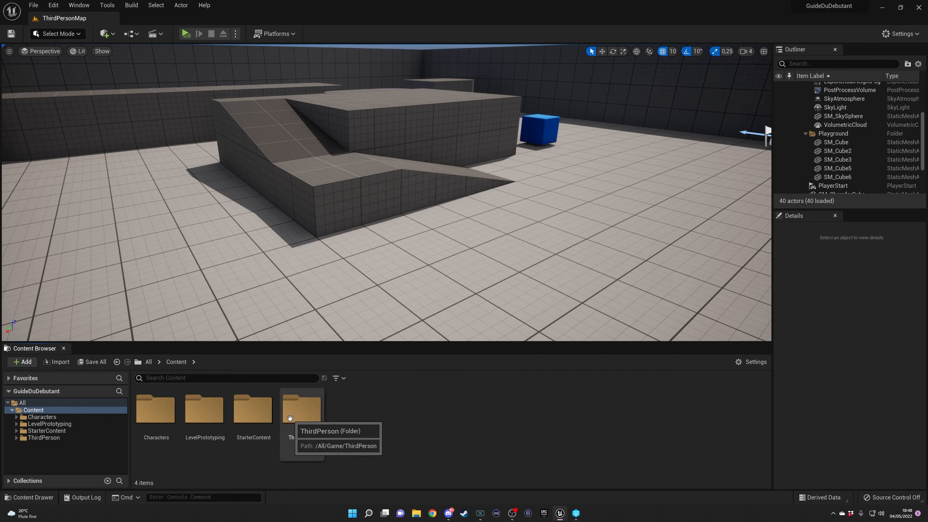
# Open the Props folder inside StarterContent and frame an open area of the floor in the viewport
pyautogui.doubleClick(259, 421)
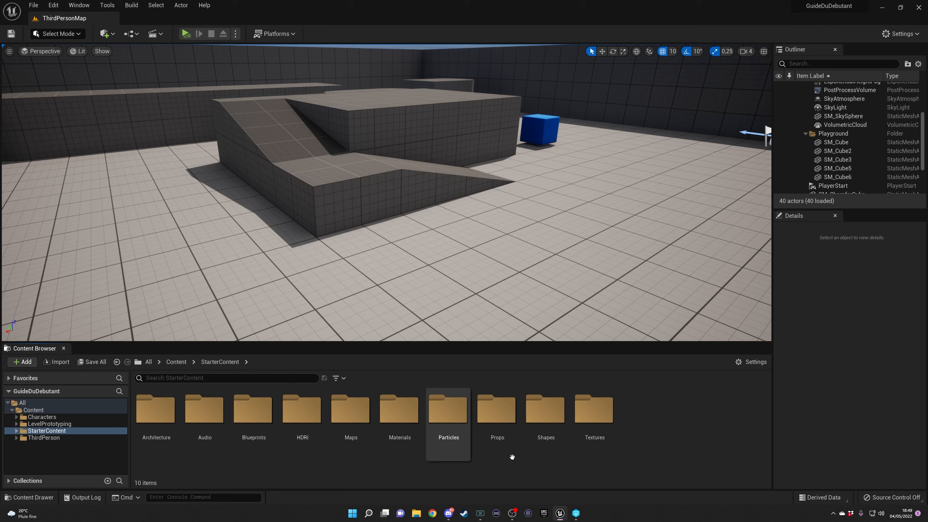
pyautogui.doubleClick(492, 415)
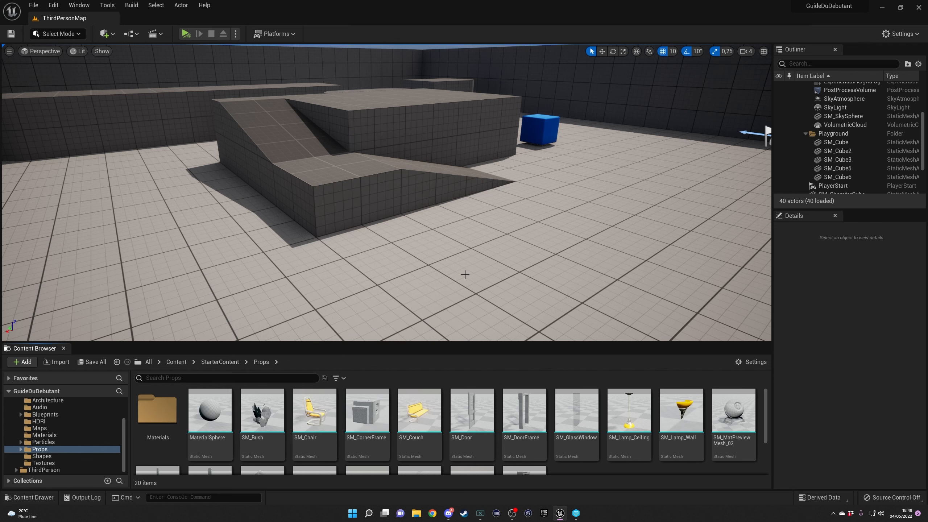
pyautogui.moveTo(498, 269)
pyautogui.mouseDown(button='right')
pyautogui.moveTo(535, 275)
pyautogui.moveTo(498, 266)
pyautogui.mouseUp(button='right')
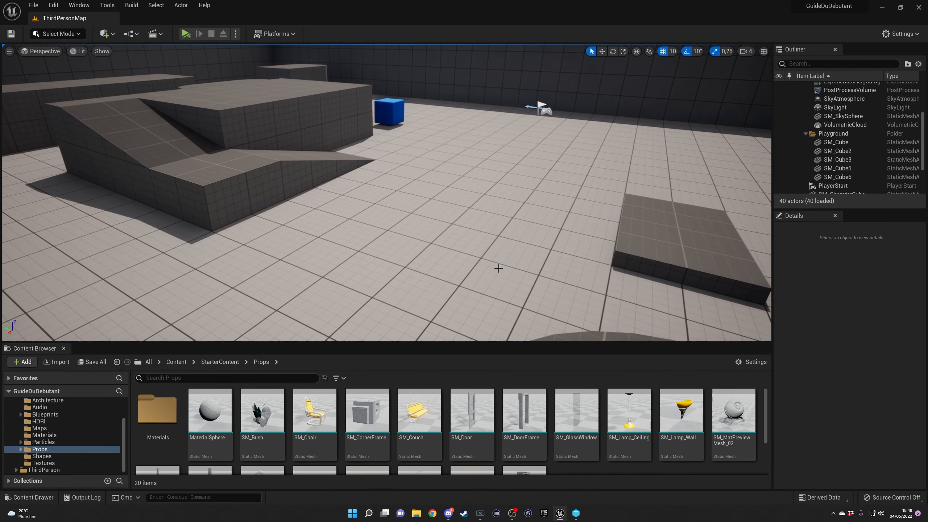
# Place the SM_Chair, SM_CornerFrame and SM_MatPreviewMesh_02 props on the open floor near the ramps
pyautogui.click(314, 414)
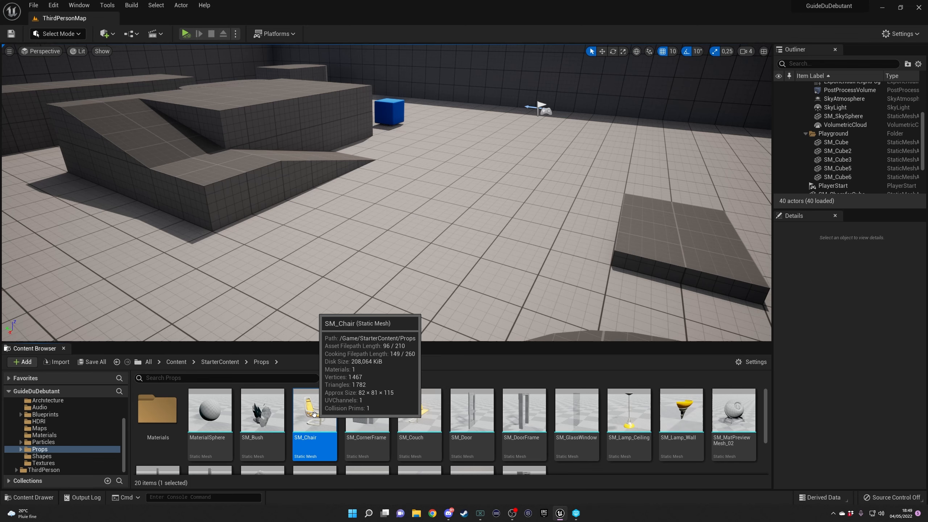
pyautogui.moveTo(314, 414); pyautogui.dragTo(419, 274)
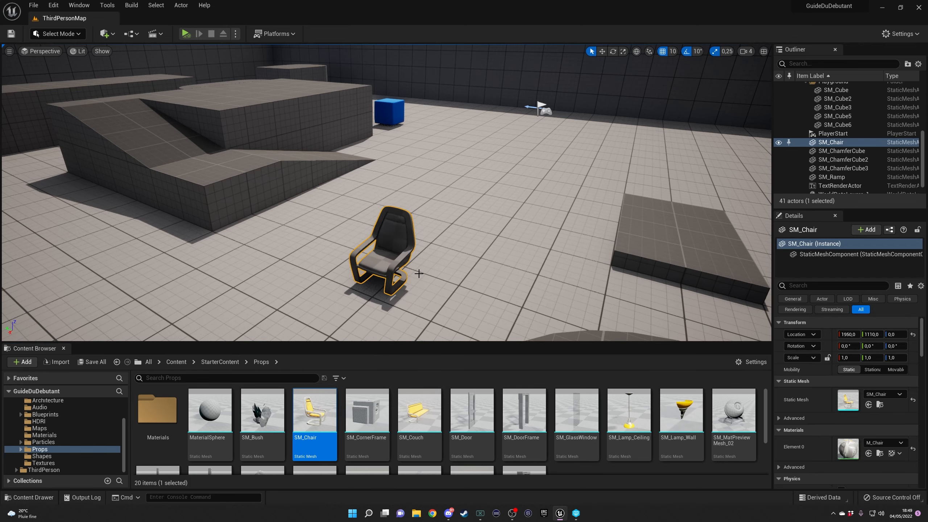
pyautogui.moveTo(419, 273); pyautogui.dragTo(407, 289, button='right')
pyautogui.moveTo(367, 421); pyautogui.dragTo(520, 238)
pyautogui.moveTo(734, 420); pyautogui.dragTo(196, 142)
pyautogui.moveTo(294, 264); pyautogui.dragTo(188, 122, button='right')
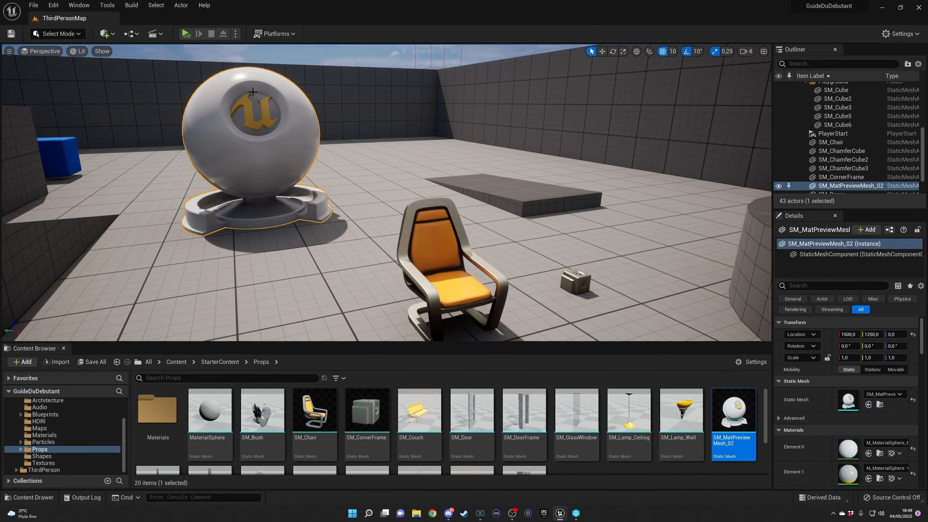
pyautogui.moveTo(344, 166); pyautogui.dragTo(393, 204, button='right')
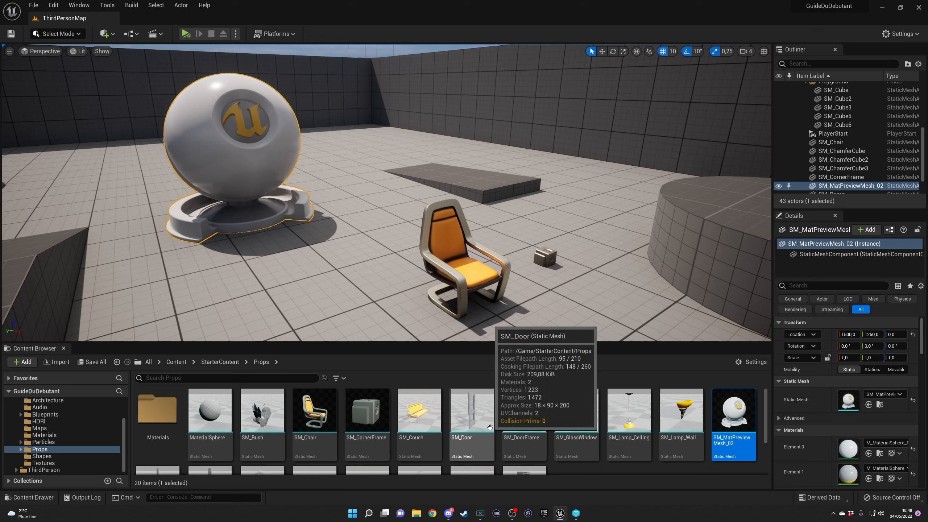
# Move the chair closer to the material preview mesh and snap it down onto the floor
pyautogui.click(470, 267)
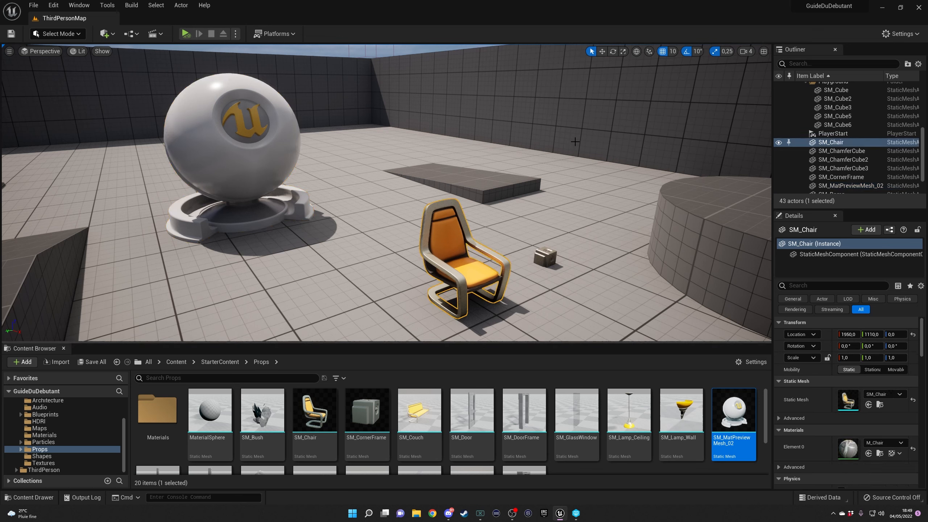
pyautogui.click(603, 52)
pyautogui.moveTo(481, 308); pyautogui.dragTo(424, 247)
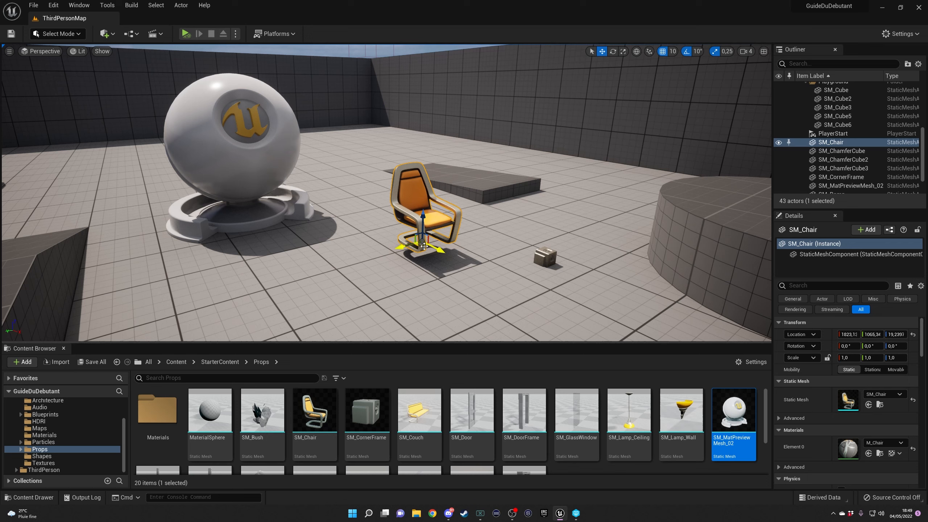
pyautogui.press('End')
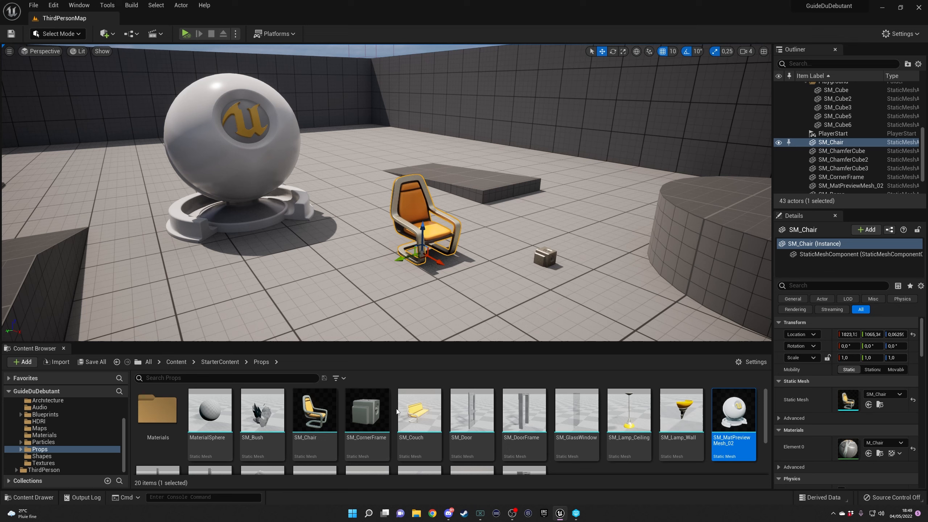
pyautogui.click(220, 361)
pyautogui.doubleClick(491, 416)
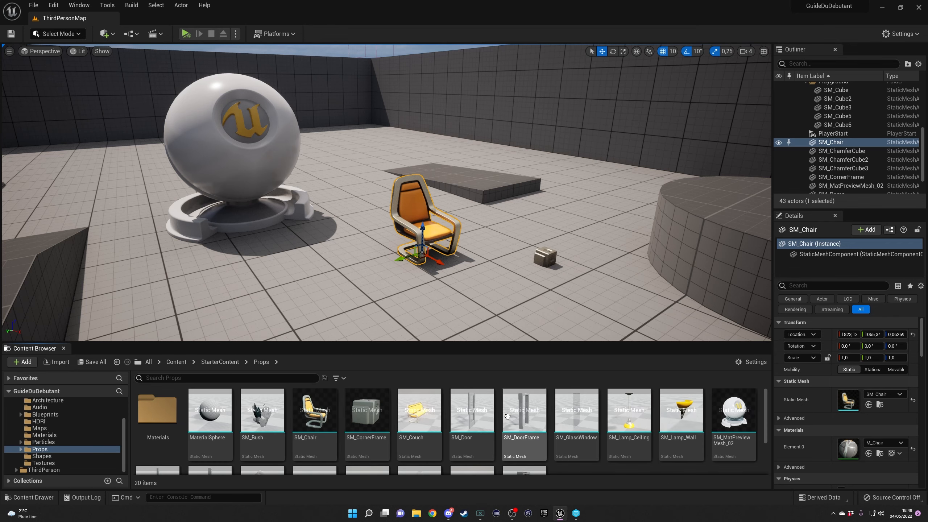
pyautogui.moveTo(420, 411); pyautogui.dragTo(561, 414)
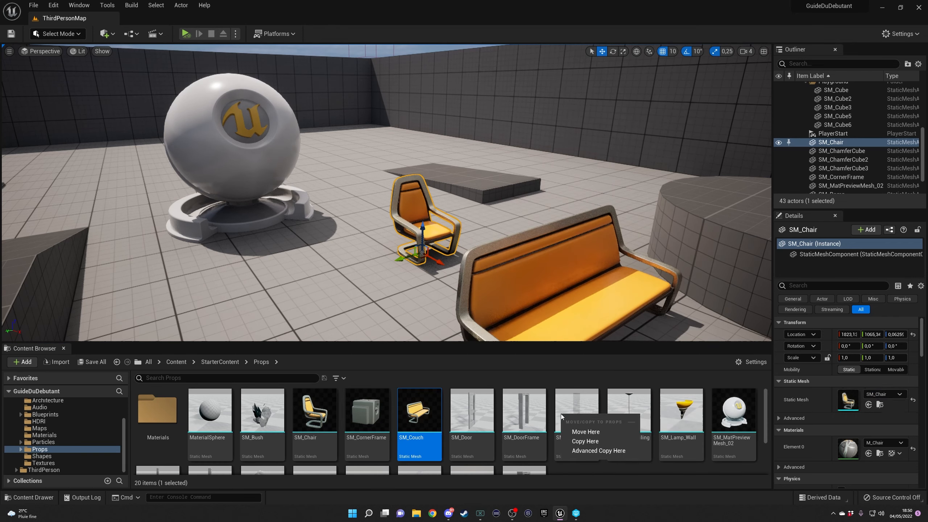
pyautogui.click(419, 373)
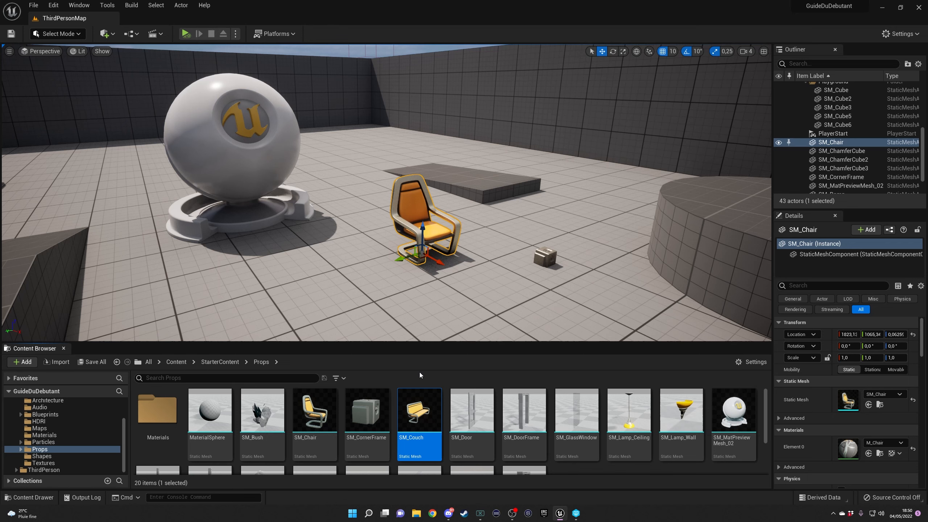
pyautogui.moveTo(314, 409); pyautogui.dragTo(363, 432)
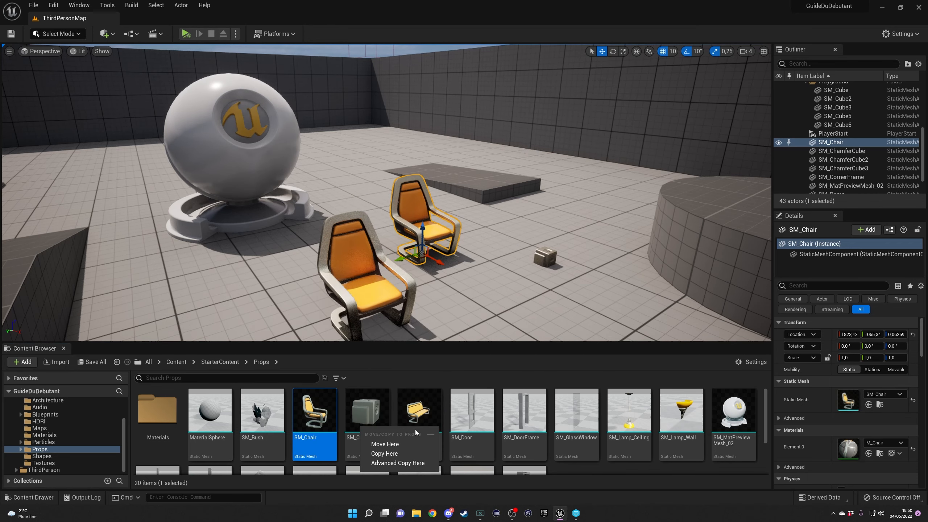
pyautogui.click(519, 438)
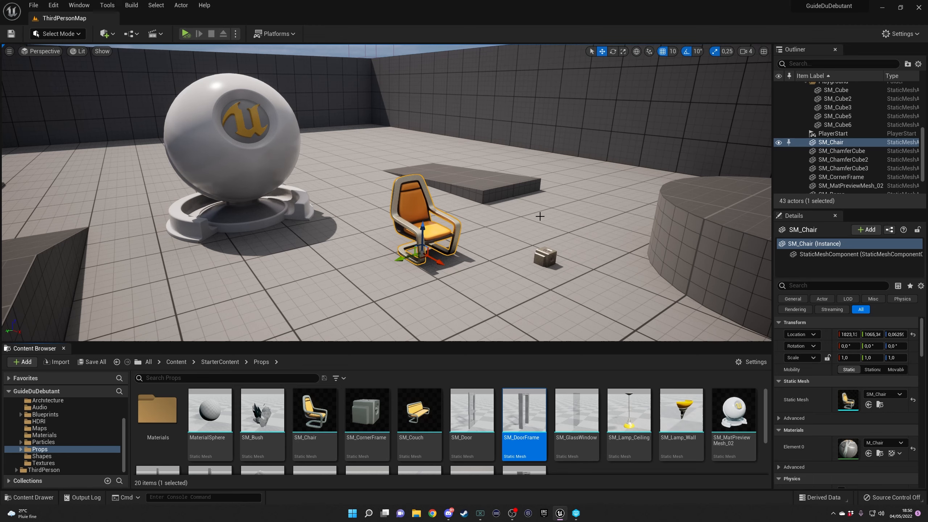
# Save all modified content in the project, with every listed asset included
pyautogui.moveTo(558, 215)
pyautogui.mouseDown(button='right')
pyautogui.moveTo(438, 245)
pyautogui.moveTo(558, 214)
pyautogui.mouseUp(button='right')
pyautogui.press('s')
pyautogui.press('d')
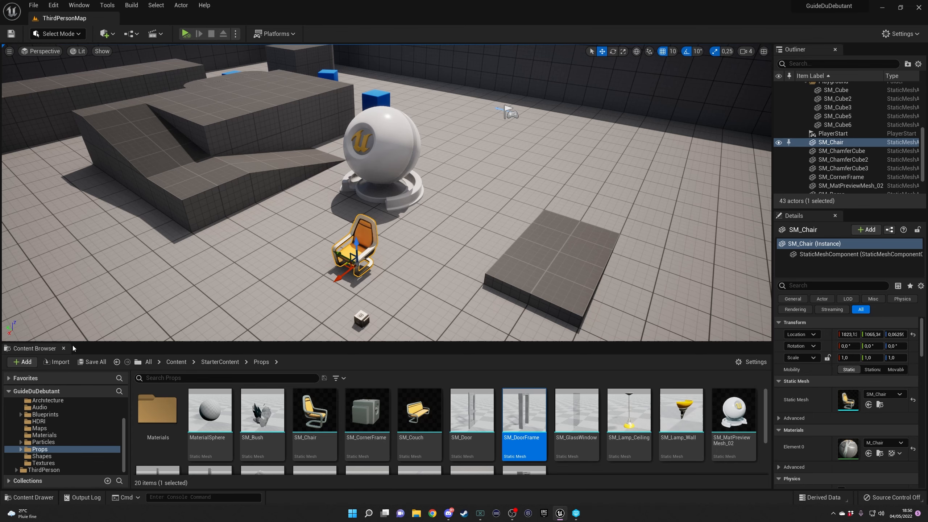
pyautogui.click(58, 362)
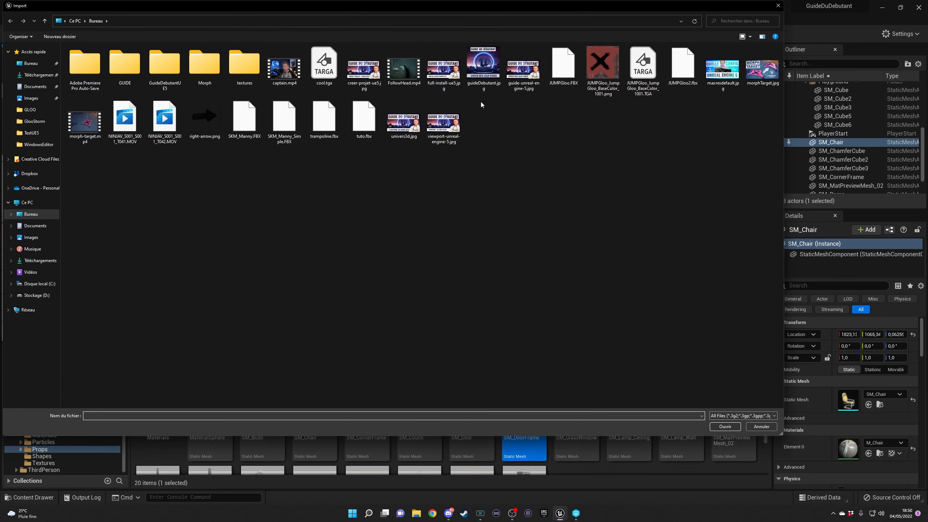
pyautogui.press('Escape')
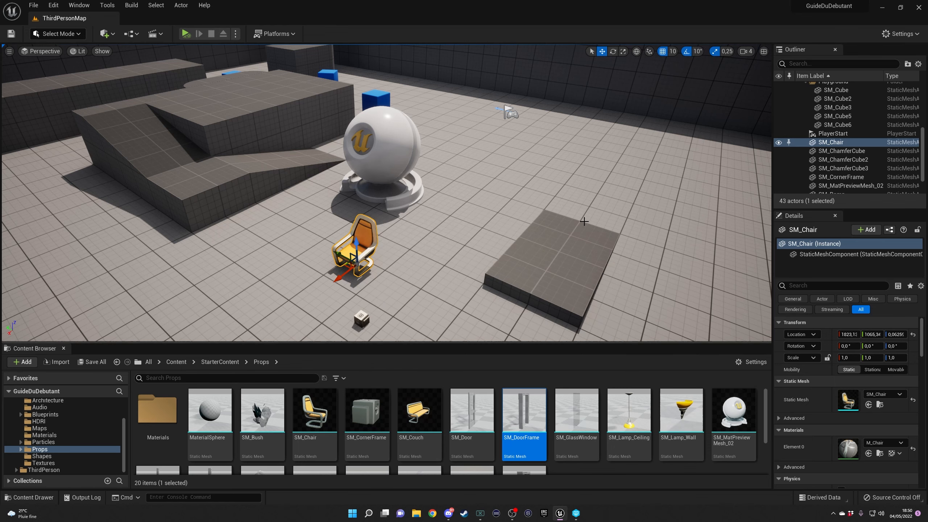
pyautogui.click(96, 362)
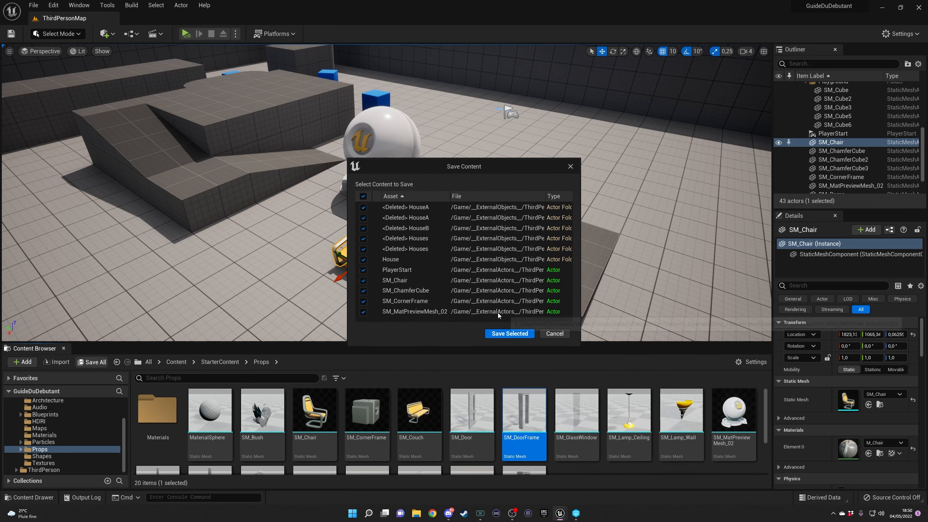
pyautogui.click(510, 334)
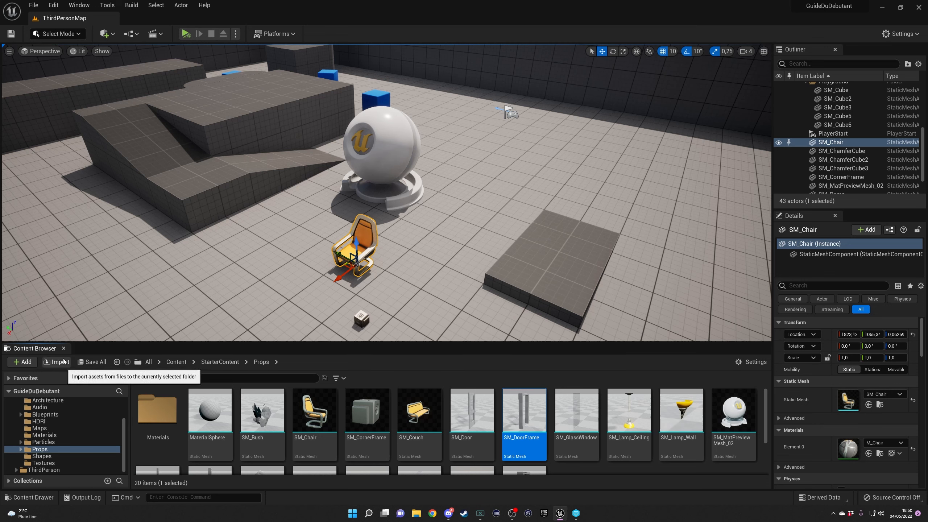
# Show the StarterContent folder with its subfolders collapsed in the tree, and review the Content Browser's display settings
pyautogui.scroll(3, 54, 430)
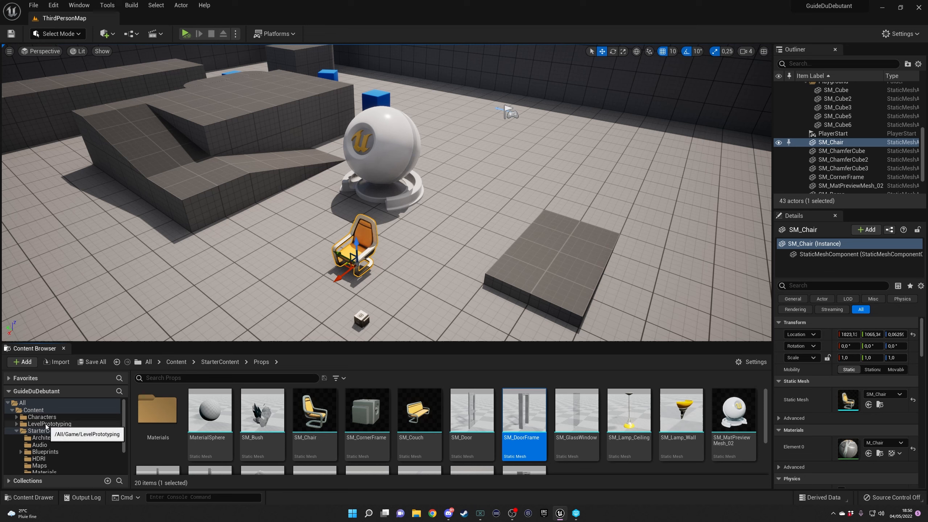
pyautogui.doubleClick(44, 430)
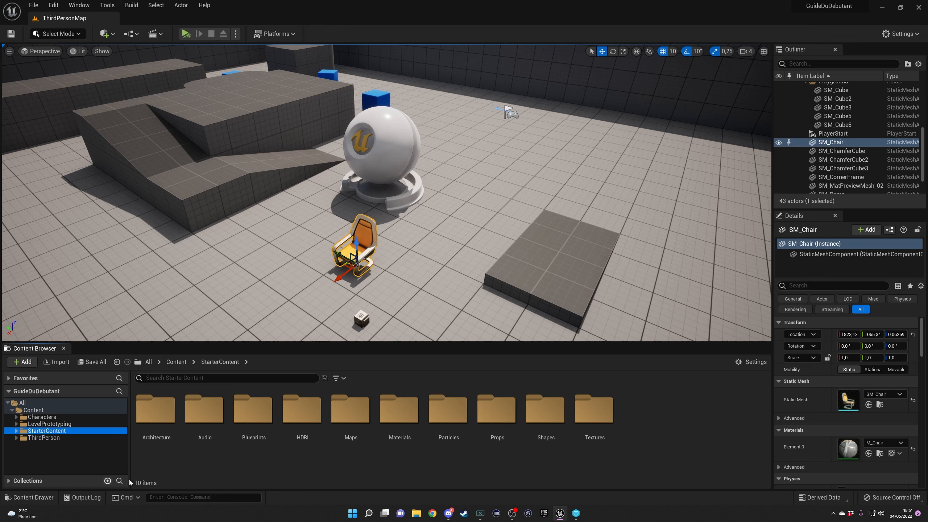
pyautogui.click(753, 362)
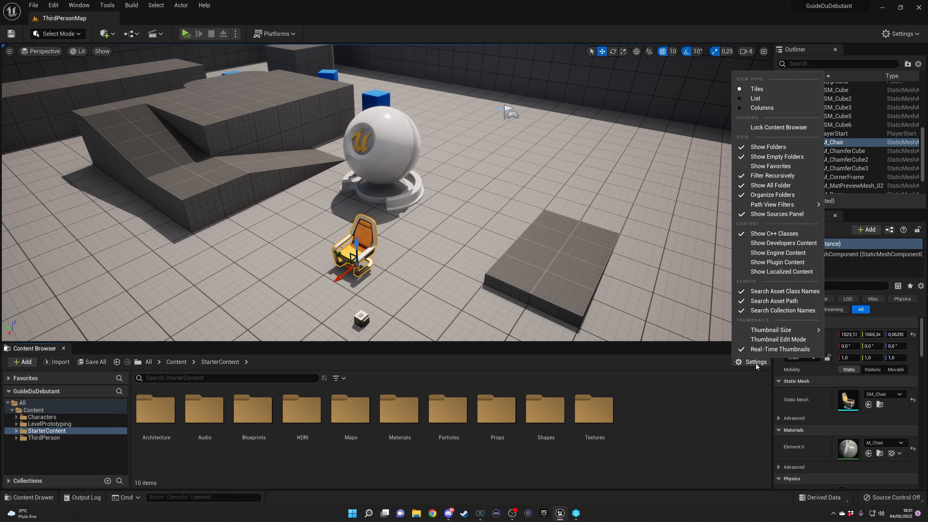
pyautogui.click(687, 443)
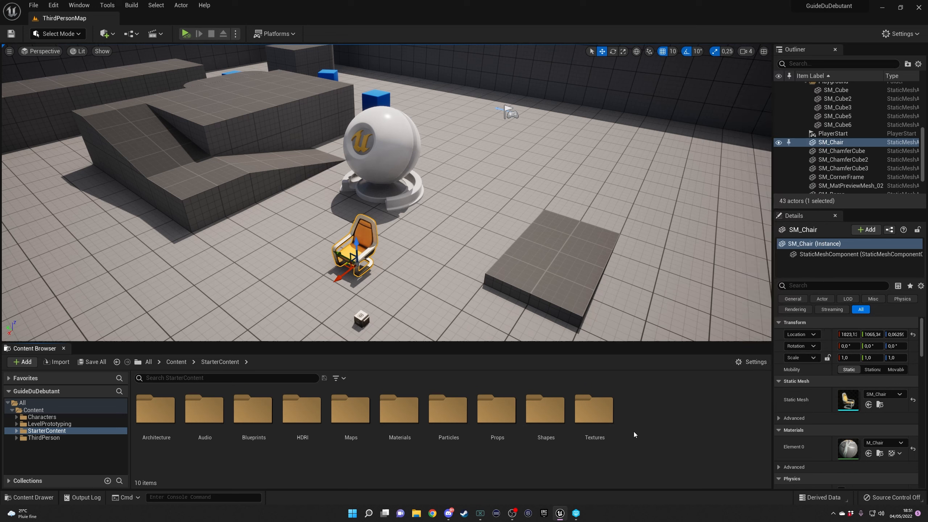
# Try larger and smaller thumbnail sizes for the folders inside StarterContent
pyautogui.keyDown('ctrl'); pyautogui.scroll(2, 633, 432); pyautogui.keyUp('ctrl')
pyautogui.keyDown('ctrl'); pyautogui.scroll(-4, 633, 432); pyautogui.keyUp('ctrl')
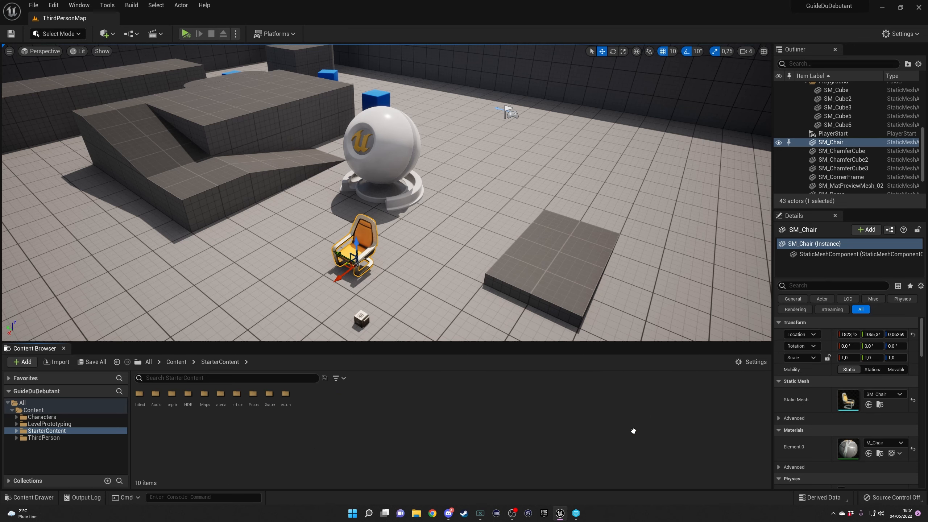
pyautogui.keyDown('ctrl'); pyautogui.scroll(4, 634, 431); pyautogui.keyUp('ctrl')
pyautogui.keyDown('ctrl'); pyautogui.scroll(-4, 634, 432); pyautogui.keyUp('ctrl')
pyautogui.keyDown('ctrl'); pyautogui.scroll(2, 634, 431); pyautogui.keyUp('ctrl')
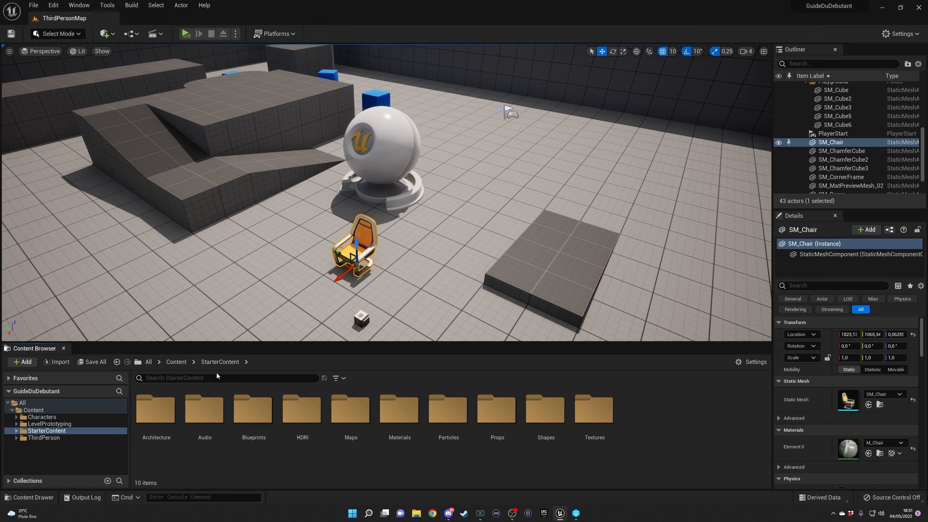
# Create a folder named Tuto in the Content folder, look inside it and return to Content
pyautogui.click(177, 362)
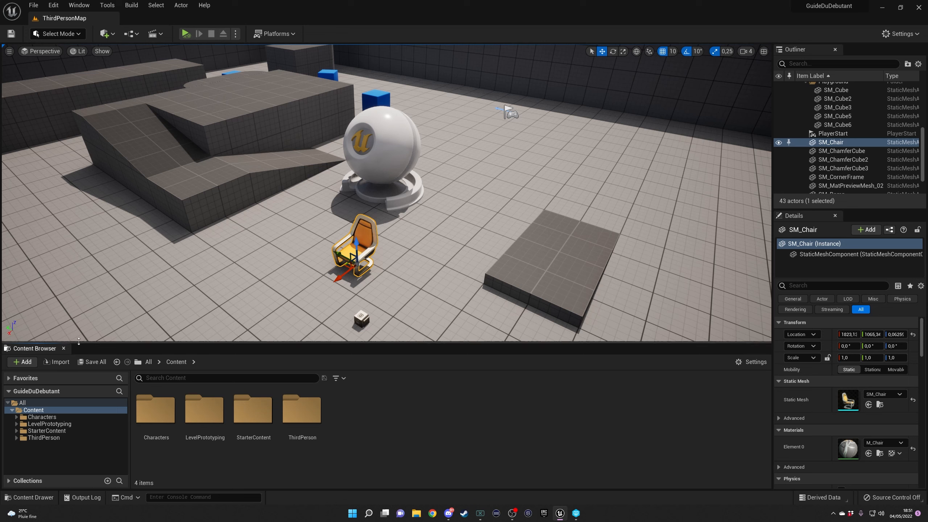
pyautogui.click(24, 363)
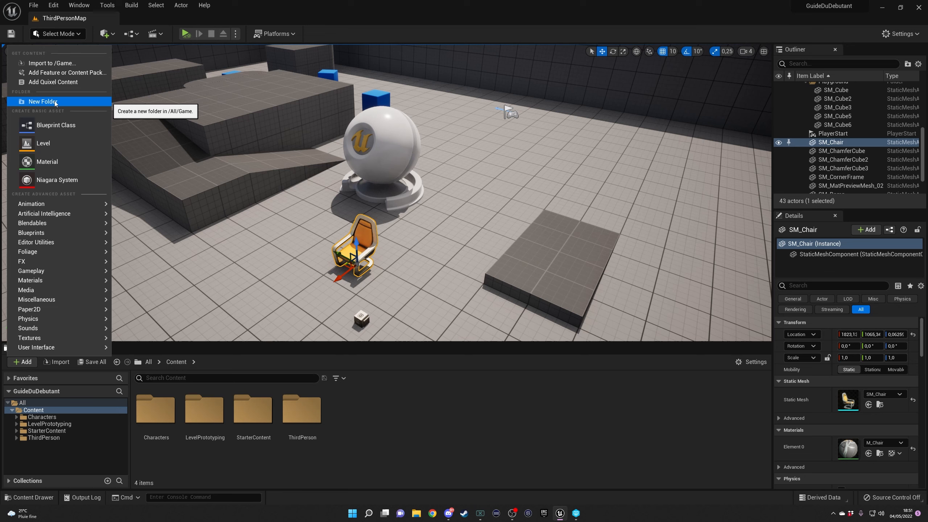
pyautogui.rightClick(439, 410)
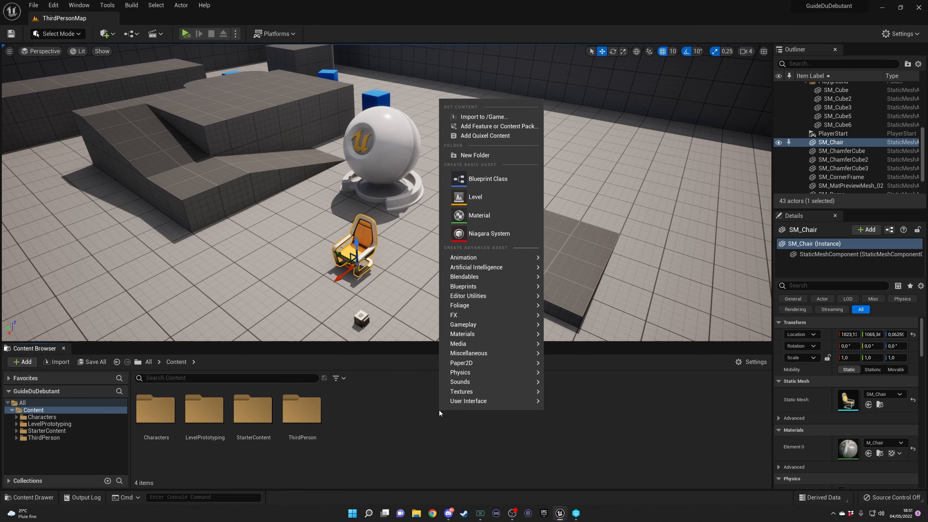
pyautogui.click(515, 157)
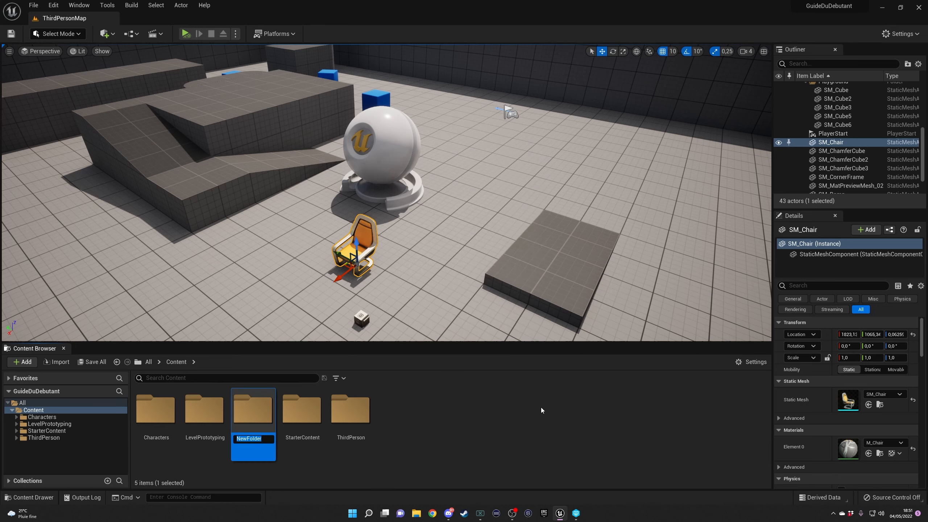
pyautogui.write('Yu')
pyautogui.press('BackSpace')
pyautogui.write('Tuto')
pyautogui.press('Return')
pyautogui.click(444, 421)
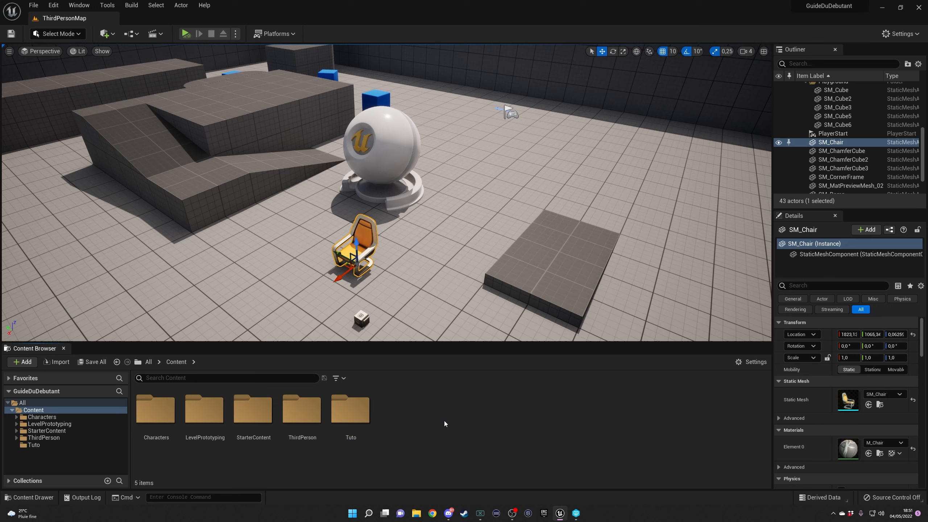
pyautogui.doubleClick(360, 417)
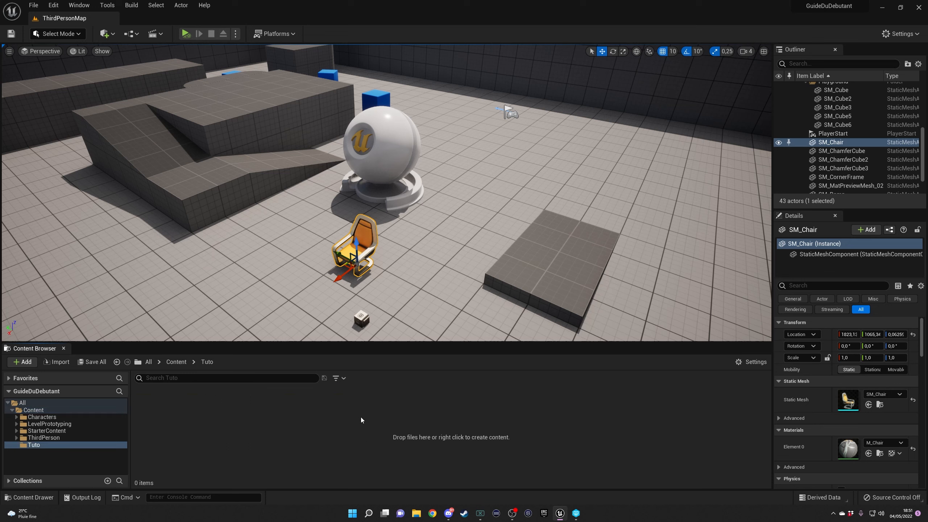
pyautogui.click(177, 362)
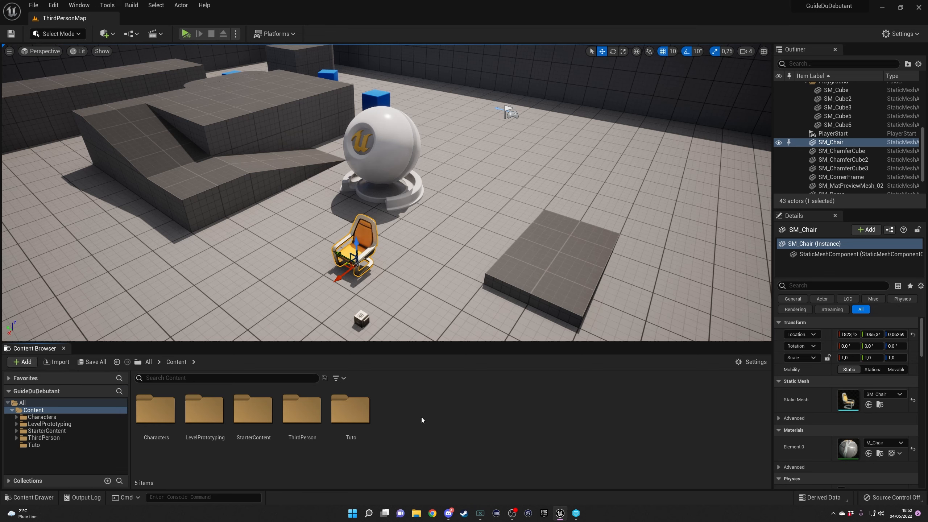
# Review the types of basic and advanced assets that can be created in the Content folder
pyautogui.rightClick(421, 400)
pyautogui.click(26, 361)
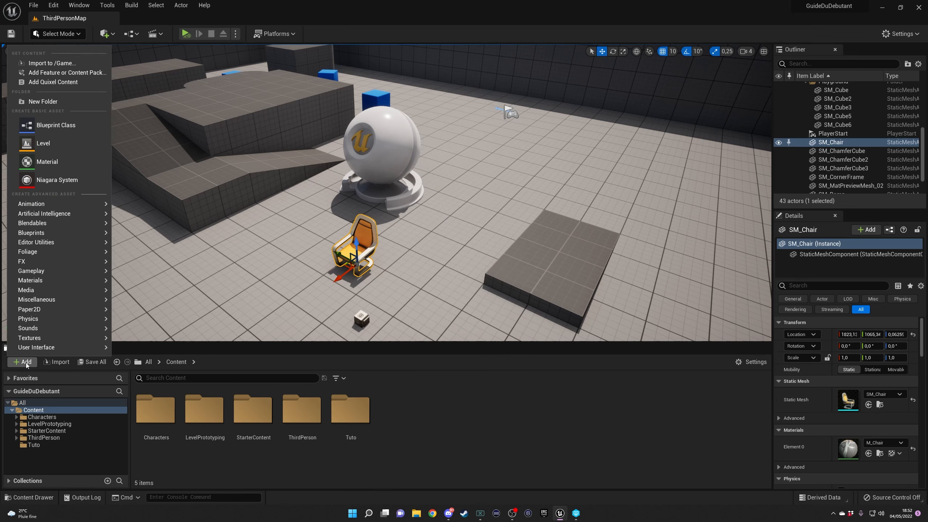
pyautogui.rightClick(449, 430)
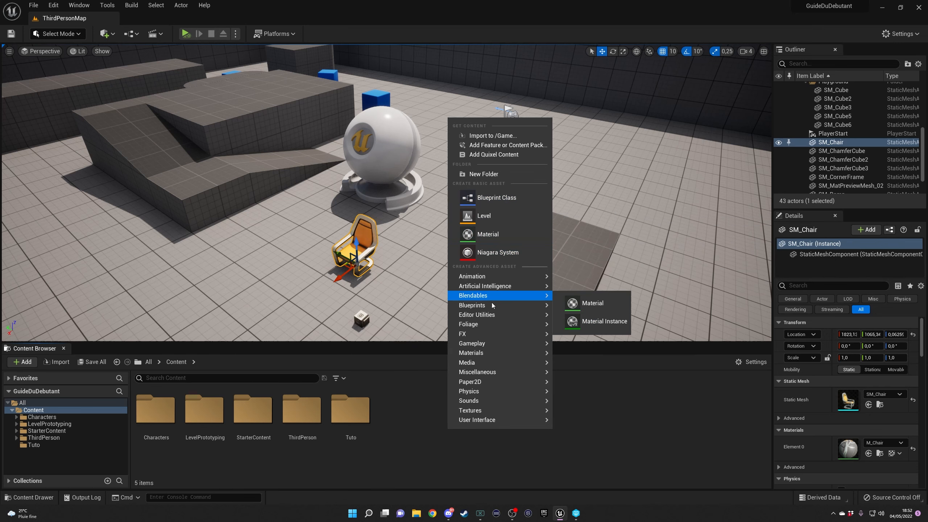
pyautogui.moveTo(490, 400)
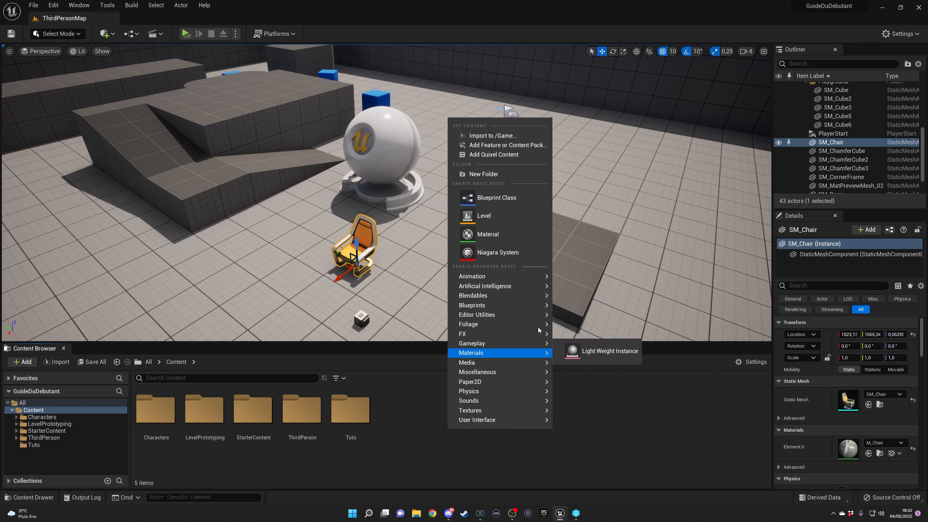
pyautogui.click(405, 423)
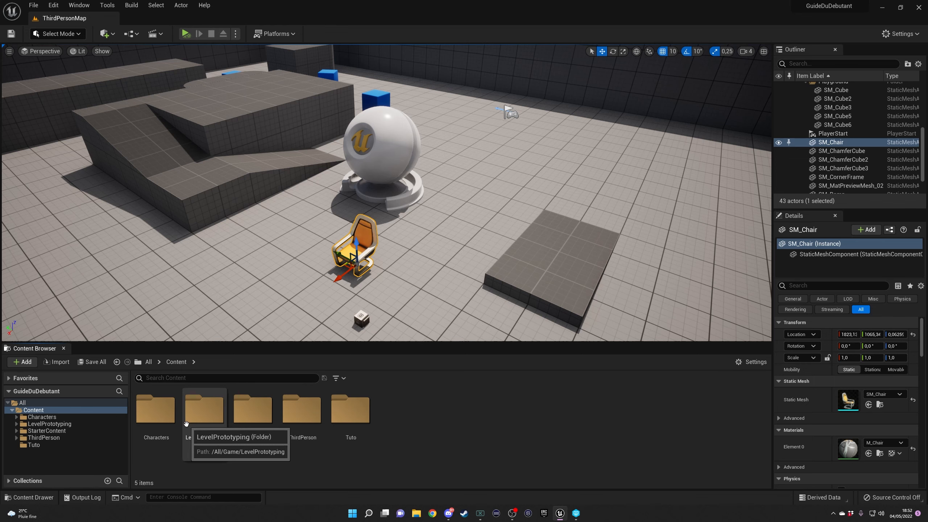
# Open the Output Log to examine the editor's recent messages
pyautogui.click(90, 502)
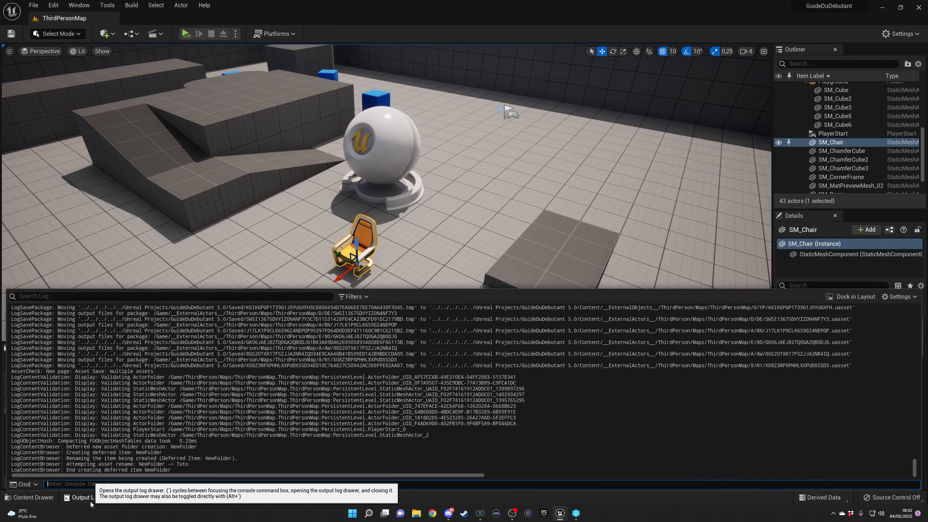
# Close the Output Log, try the console command field and return to the level by selecting the floor
pyautogui.click(91, 502)
pyautogui.click(90, 503)
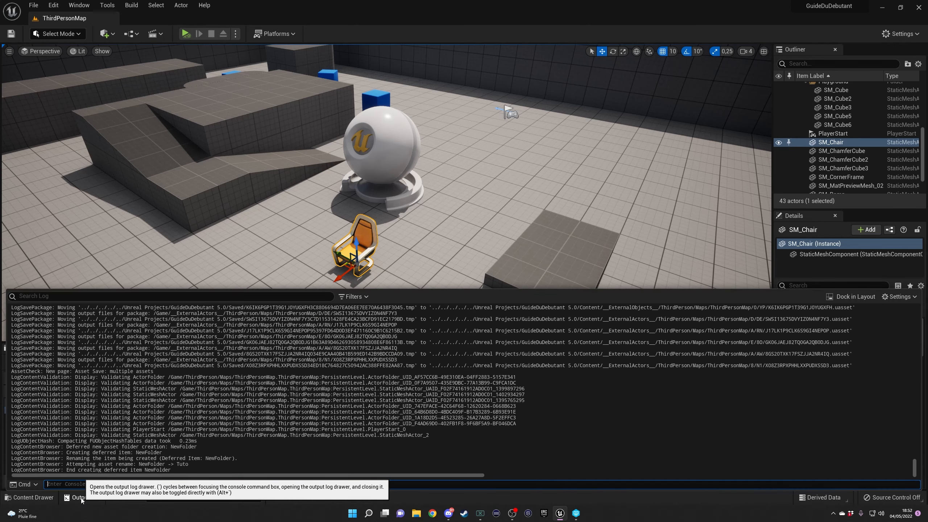
pyautogui.click(81, 500)
pyautogui.click(90, 501)
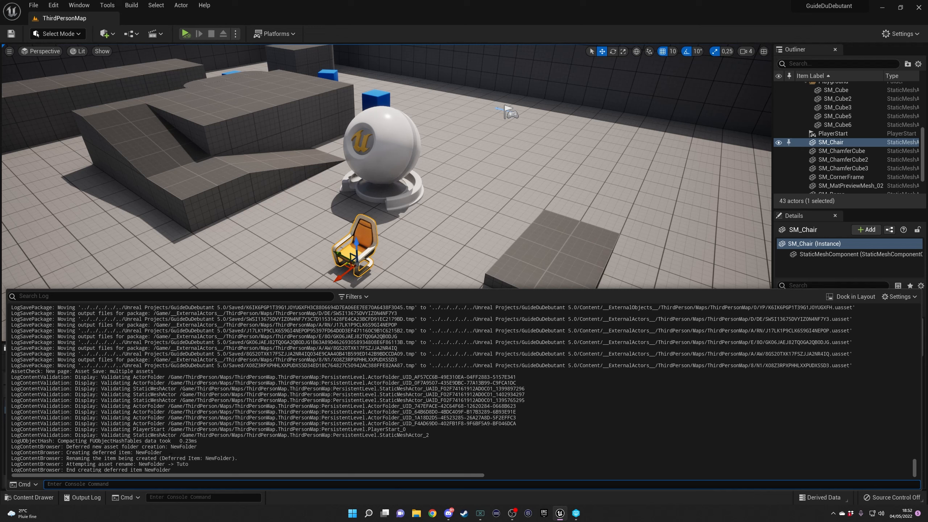
pyautogui.click(191, 498)
pyautogui.click(517, 218)
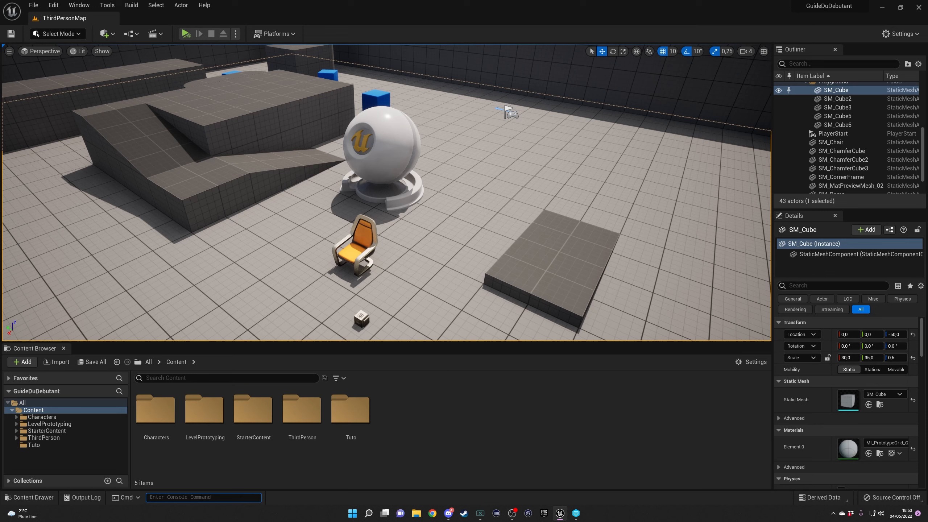
# Check the Derived Data and Source Control options, including View Changelists, Submit Content and Connect to Source Control
pyautogui.click(820, 498)
pyautogui.click(820, 497)
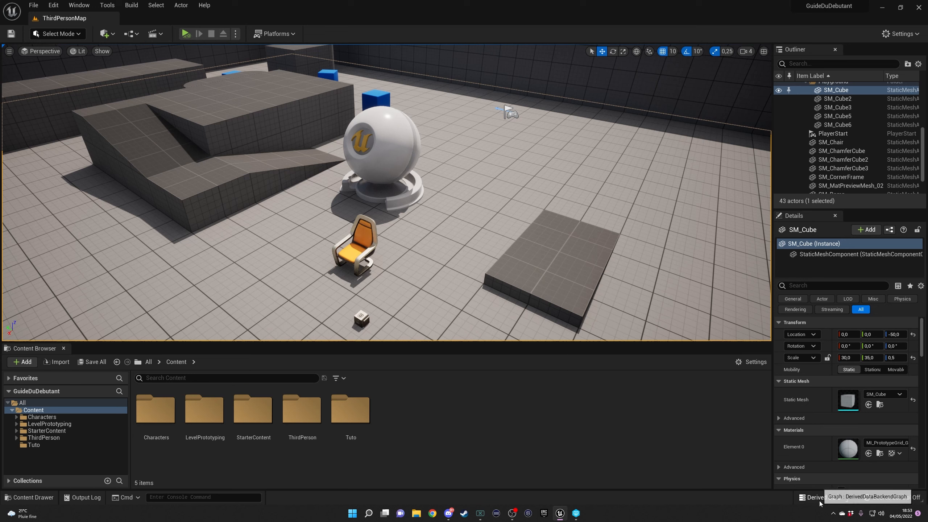
pyautogui.click(884, 502)
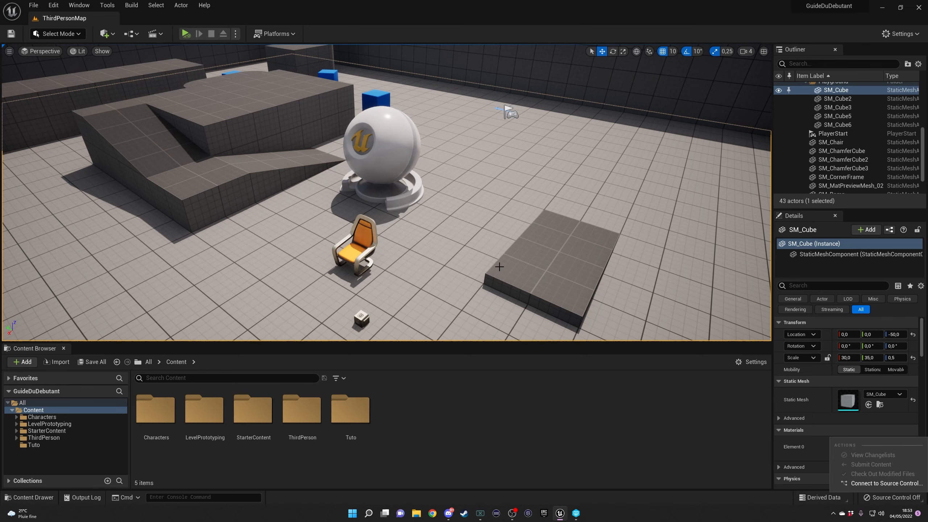
pyautogui.moveTo(544, 253); pyautogui.dragTo(544, 252, button='right')
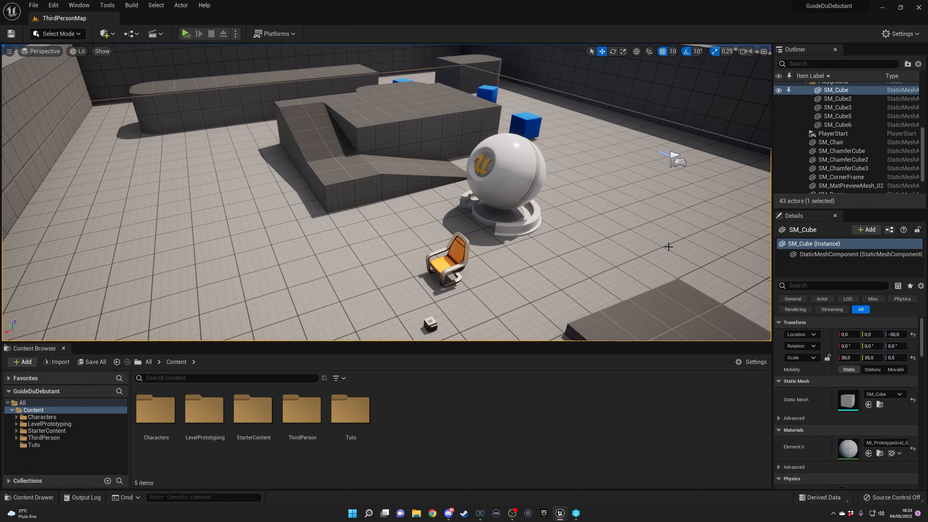
pyautogui.moveTo(527, 261)
pyautogui.mouseDown(button='right')
pyautogui.moveTo(588, 266)
pyautogui.moveTo(527, 261)
pyautogui.mouseUp(button='right')
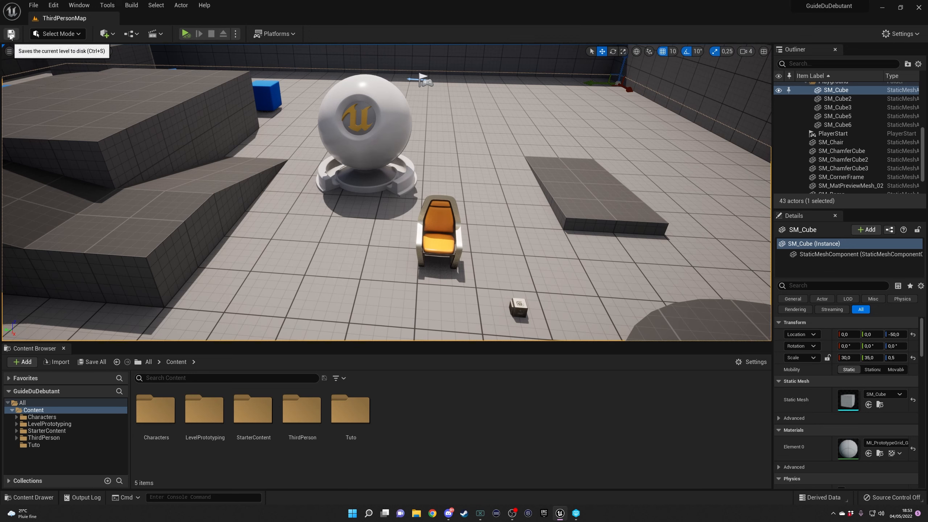
pyautogui.moveTo(401, 227); pyautogui.dragTo(480, 211, button='right')
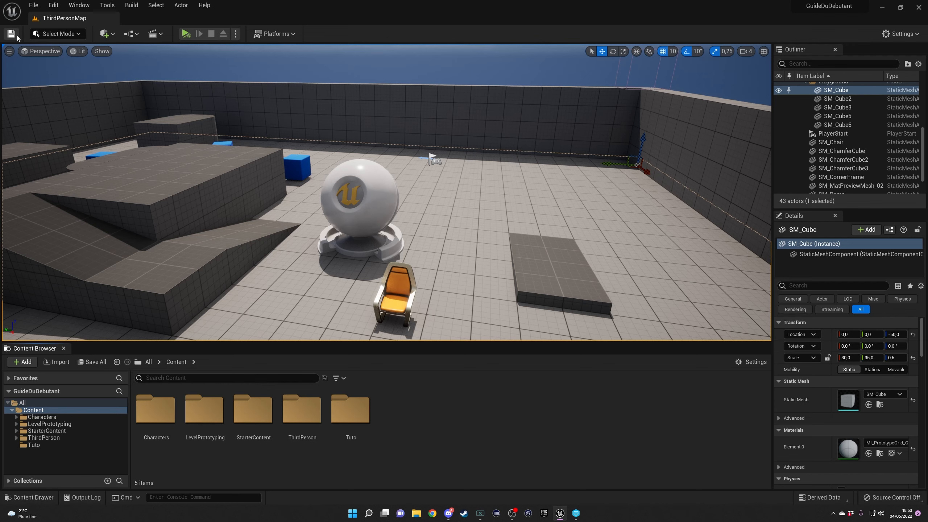
pyautogui.moveTo(414, 200); pyautogui.dragTo(432, 175, button='right')
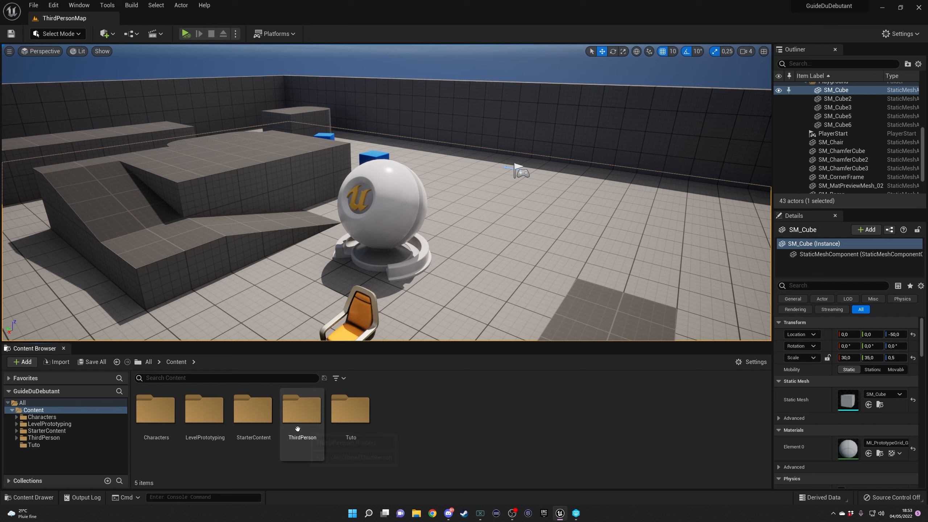
# Review the available editor modes, choose Select mode and try selecting the ramp and the floor
pyautogui.click(66, 34)
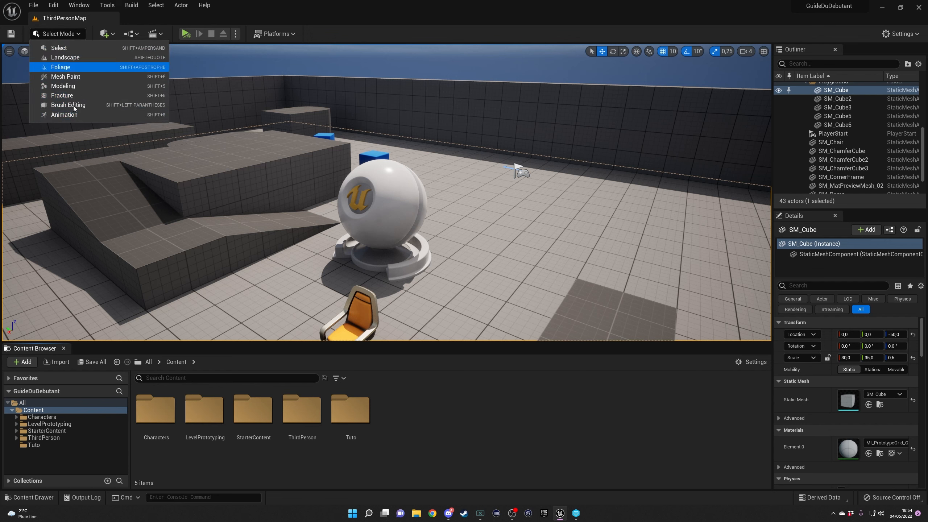
pyautogui.click(67, 37)
pyautogui.click(67, 36)
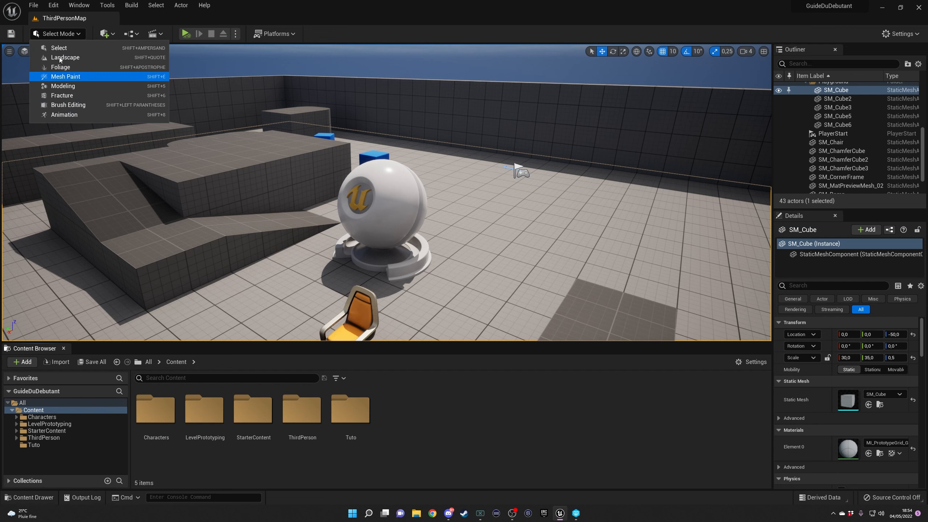
pyautogui.click(60, 48)
pyautogui.click(167, 261)
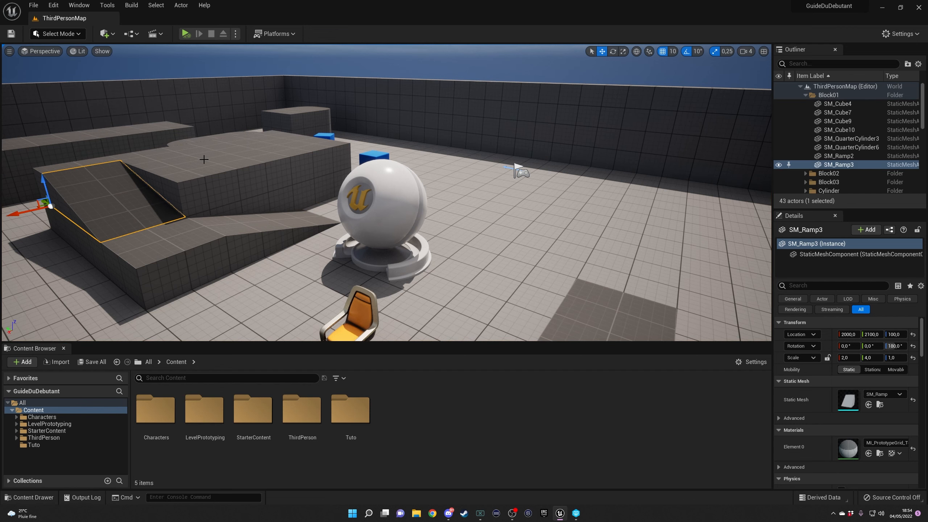
pyautogui.click(605, 240)
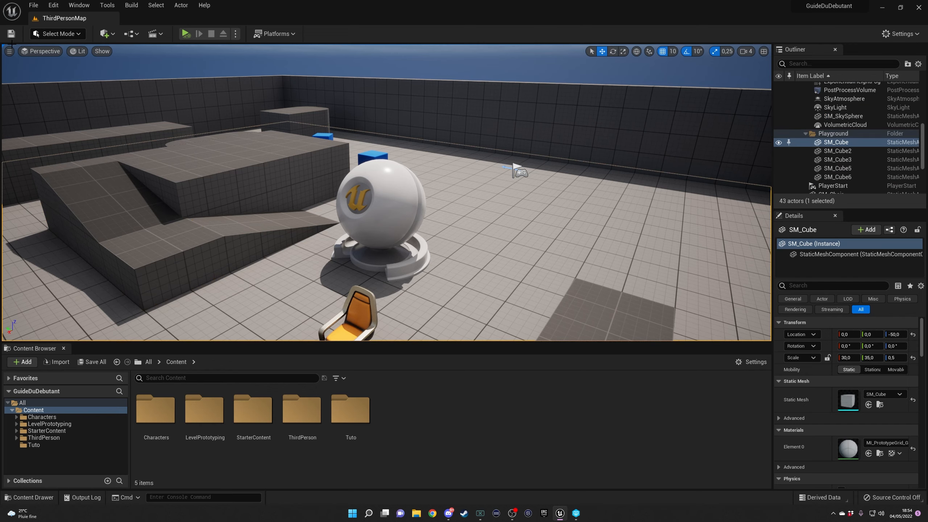
# Switch to Landscape mode and examine the preview grid of the new landscape around the whole arena
pyautogui.click(58, 33)
pyautogui.click(67, 59)
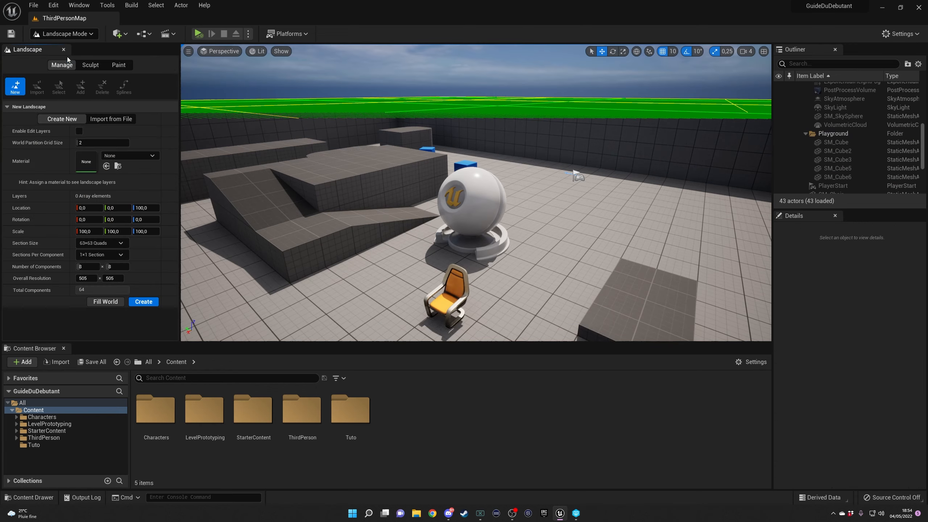
pyautogui.press('s')
pyautogui.moveTo(351, 147); pyautogui.dragTo(402, 165, button='right')
pyautogui.press('s')
pyautogui.press('s')
pyautogui.press('d')
pyautogui.moveTo(540, 224)
pyautogui.mouseDown(button='right')
pyautogui.moveTo(508, 223)
pyautogui.moveTo(530, 224)
pyautogui.mouseUp(button='right')
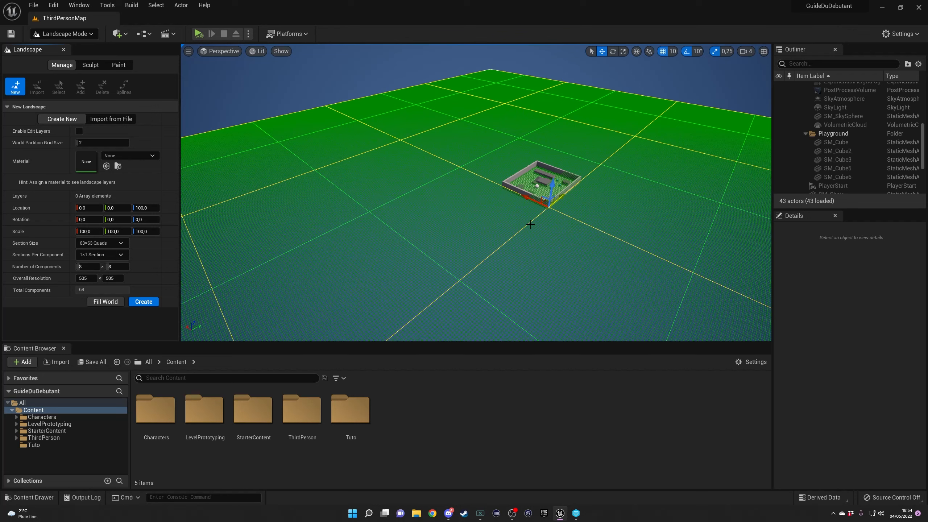
# Switch to Foliage mode and look over its painting tools and the arena from several viewpoints
pyautogui.click(59, 34)
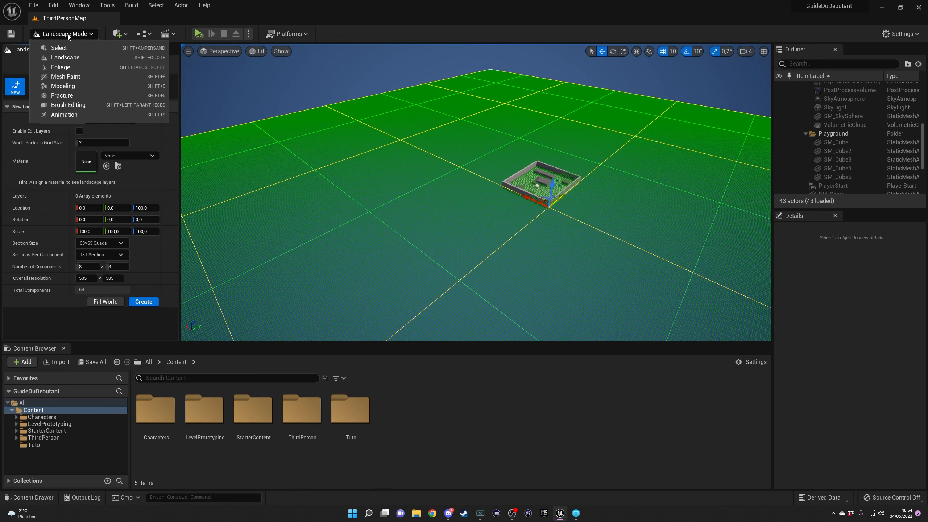
pyautogui.click(74, 67)
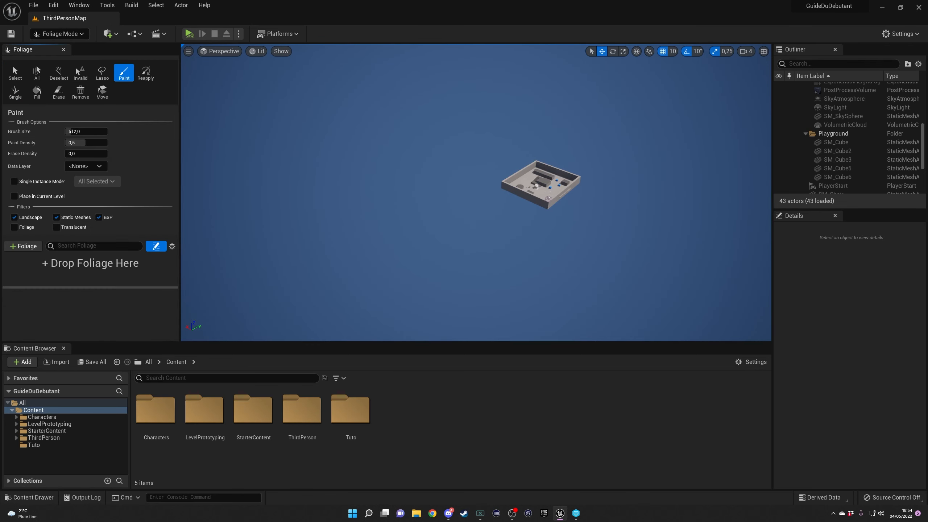
pyautogui.press('w')
pyautogui.moveTo(309, 132); pyautogui.dragTo(336, 143, button='right')
pyautogui.press('s')
pyautogui.moveTo(500, 174); pyautogui.dragTo(475, 171, button='right')
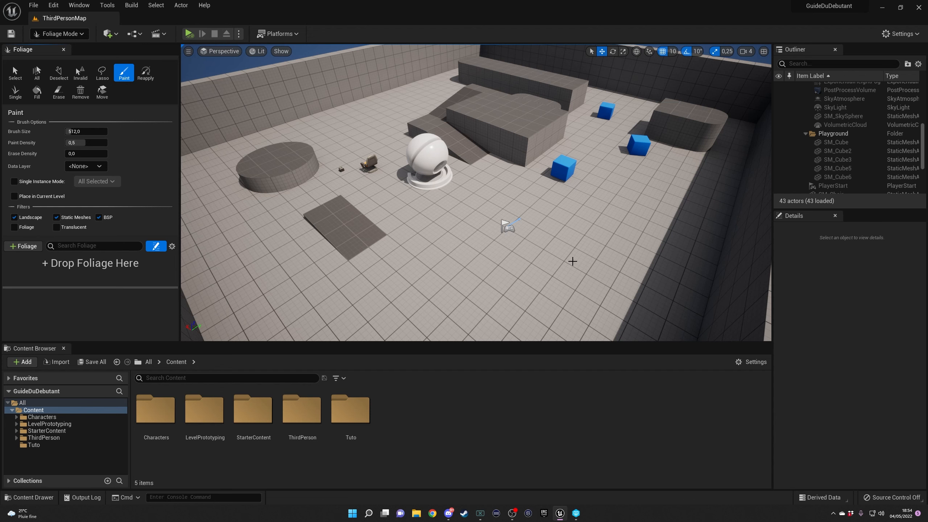
pyautogui.press('s')
pyautogui.moveTo(522, 182); pyautogui.dragTo(576, 167, button='right')
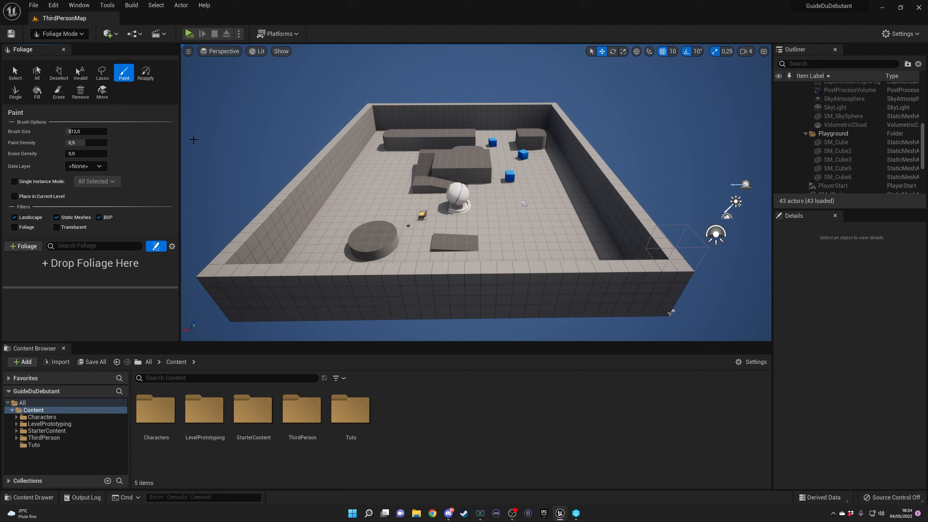
# Switch to Mesh Paint mode and view its colour tools and the meshes near the blue cube up close
pyautogui.click(65, 35)
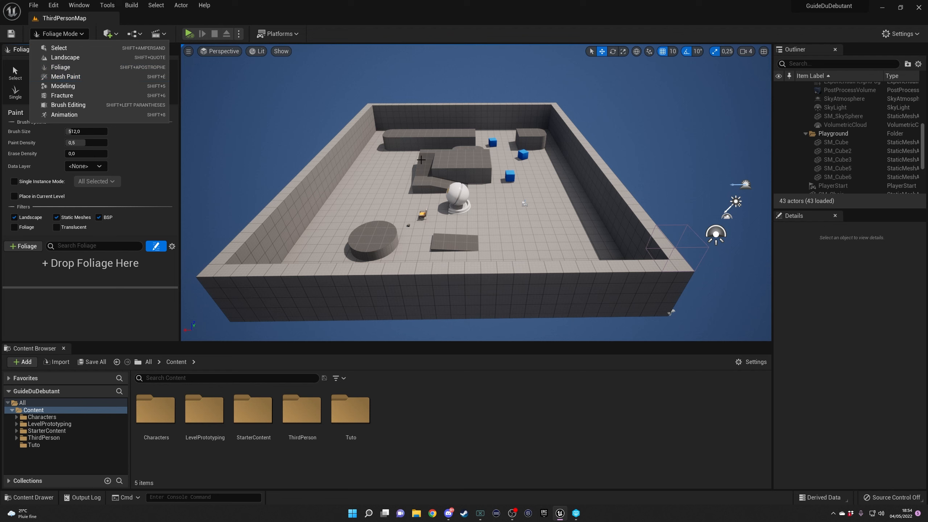
pyautogui.click(75, 77)
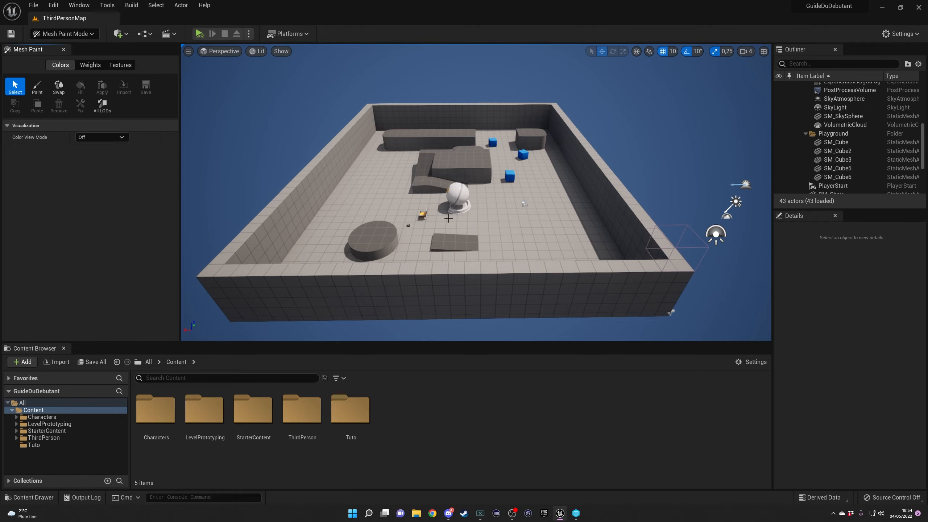
pyautogui.press('w')
pyautogui.moveTo(472, 199); pyautogui.dragTo(417, 208, button='right')
pyautogui.moveTo(593, 234); pyautogui.dragTo(593, 234, button='right')
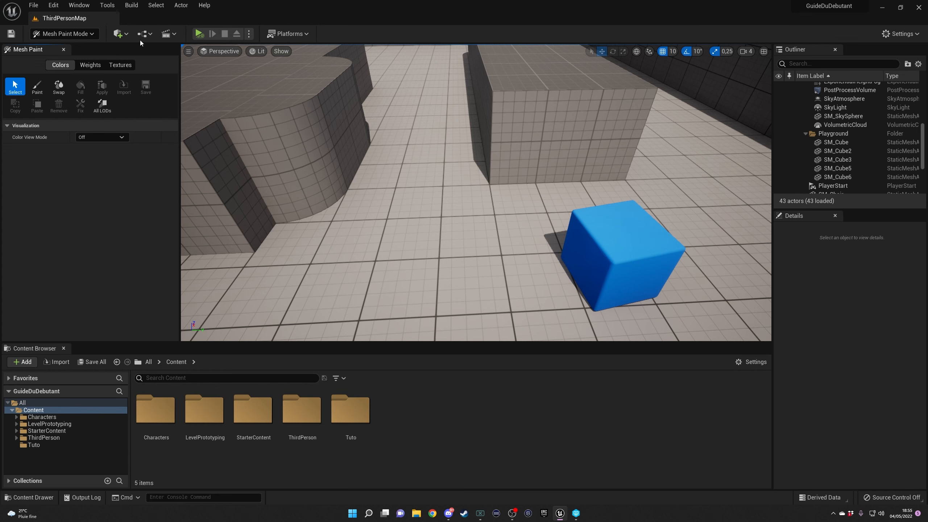
# Switch to Modeling mode, widen its tool palette and start the CubeGrid tool
pyautogui.click(64, 33)
pyautogui.click(55, 86)
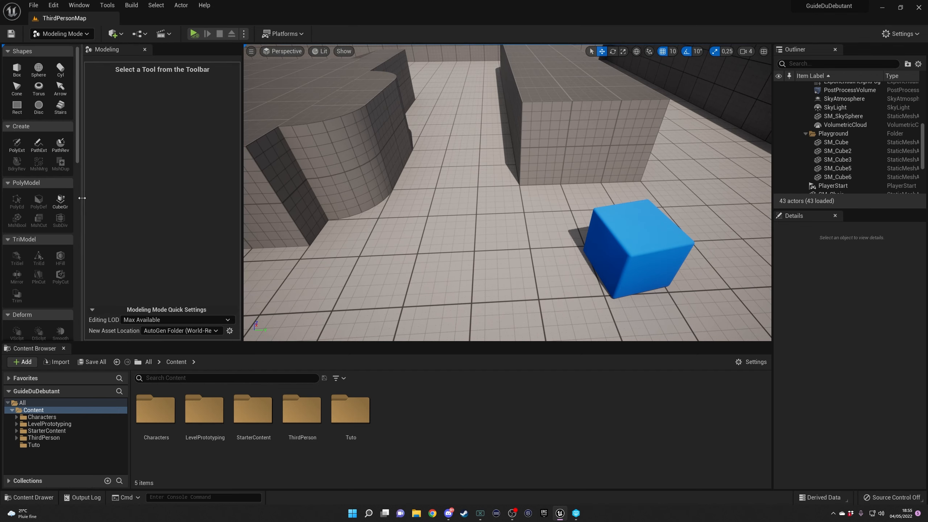
pyautogui.moveTo(82, 197); pyautogui.dragTo(130, 197)
pyautogui.click(60, 181)
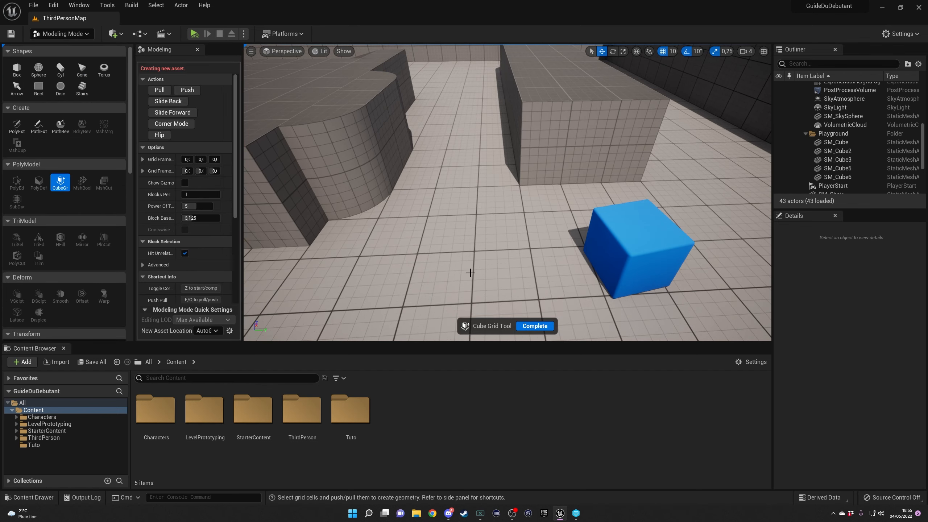
# Select a large rectangle of grid cells beside the arena and pull it up into a solid block
pyautogui.moveTo(506, 158); pyautogui.dragTo(545, 168, button='right')
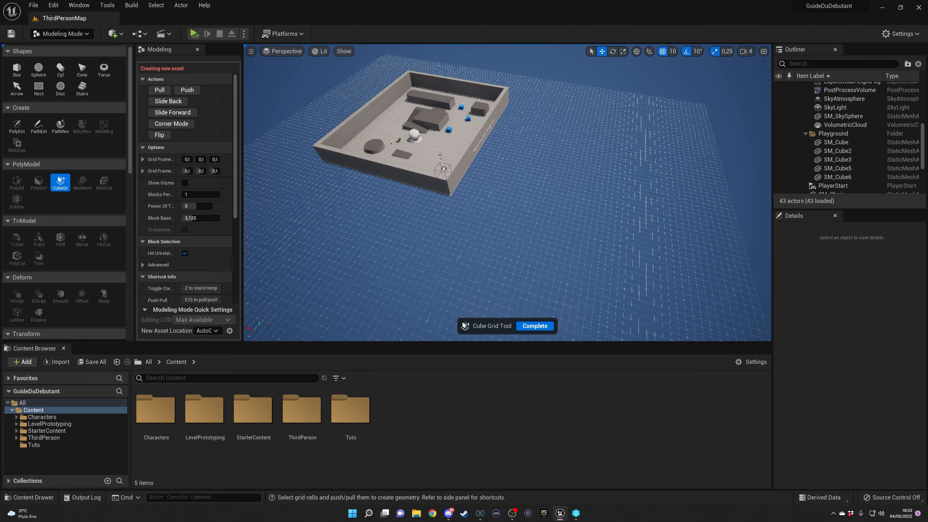
pyautogui.moveTo(505, 157); pyautogui.dragTo(575, 228)
pyautogui.press('e')
pyautogui.press('e')
pyautogui.press('e')
pyautogui.press('e')
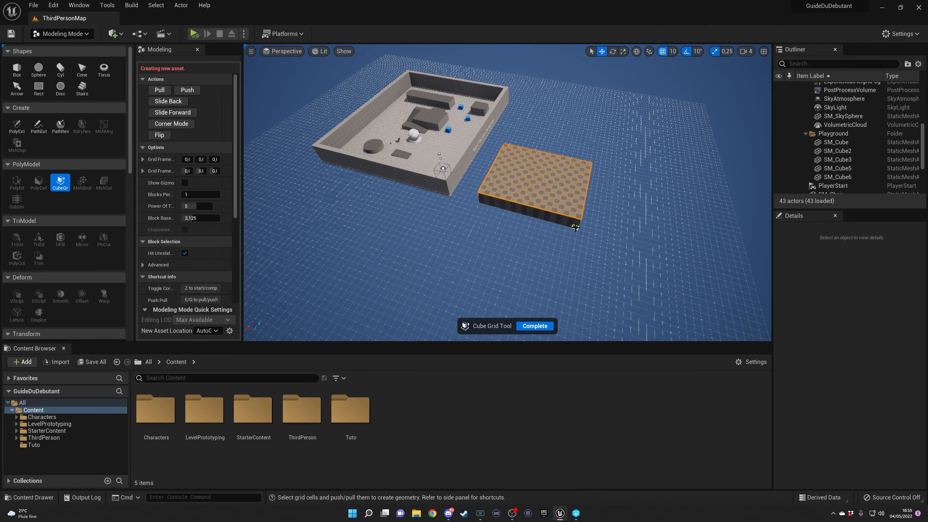
# Select the inner area of the block's top face and push it down to hollow out a walled room
pyautogui.moveTo(572, 188); pyautogui.dragTo(572, 192)
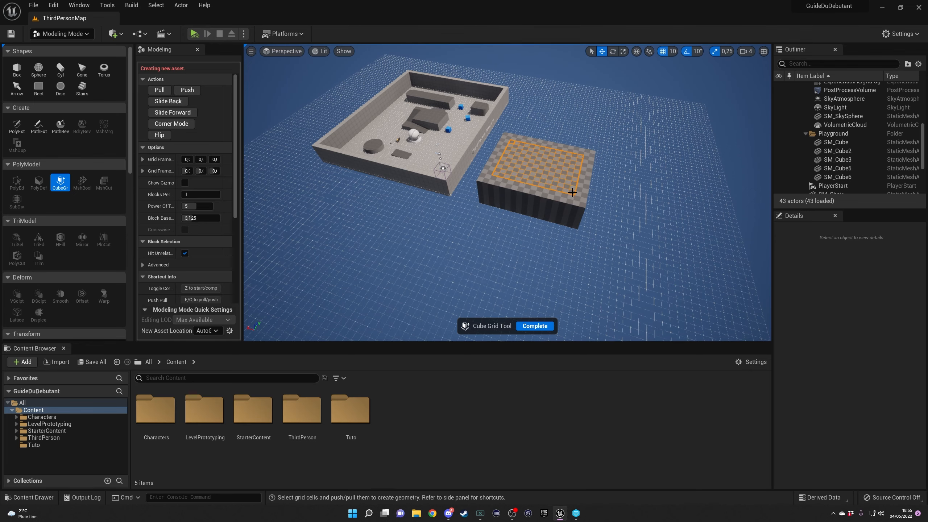
pyautogui.press('q')
pyautogui.press('q')
pyautogui.press('q')
# Select a narrow strip of cells on the room's floor and pull it up into an interior wall
pyautogui.press('w')
pyautogui.moveTo(622, 172); pyautogui.dragTo(589, 200, button='right')
pyautogui.moveTo(453, 201); pyautogui.dragTo(541, 180)
pyautogui.press('e')
pyautogui.press('e')
pyautogui.press('e')
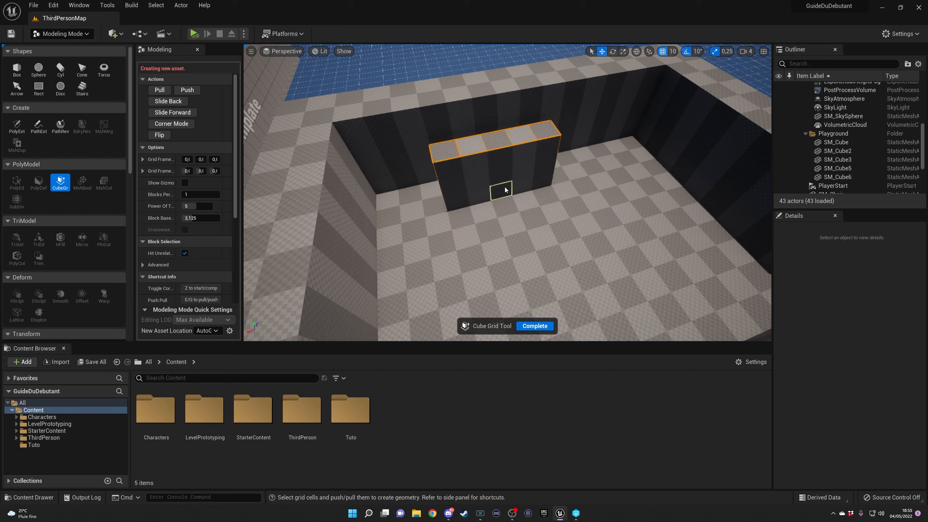
# Select a section in the middle of the interior wall and push it through to cut an opening
pyautogui.moveTo(499, 190); pyautogui.dragTo(521, 161)
pyautogui.press('q')
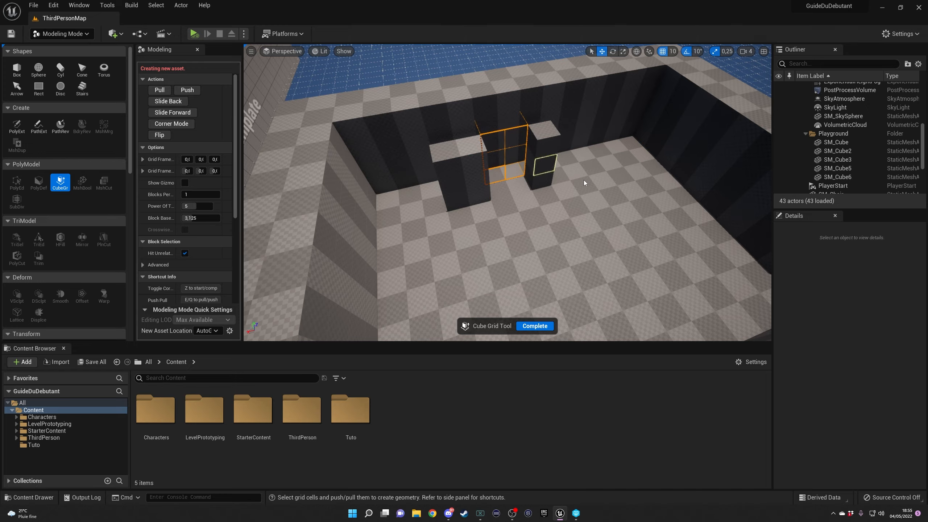
pyautogui.click(612, 193)
# View the new walled room next to the arena and complete the Cube Grid tool
pyautogui.press('d')
pyautogui.moveTo(546, 196); pyautogui.dragTo(516, 198, button='right')
pyautogui.press('w')
pyautogui.press('s')
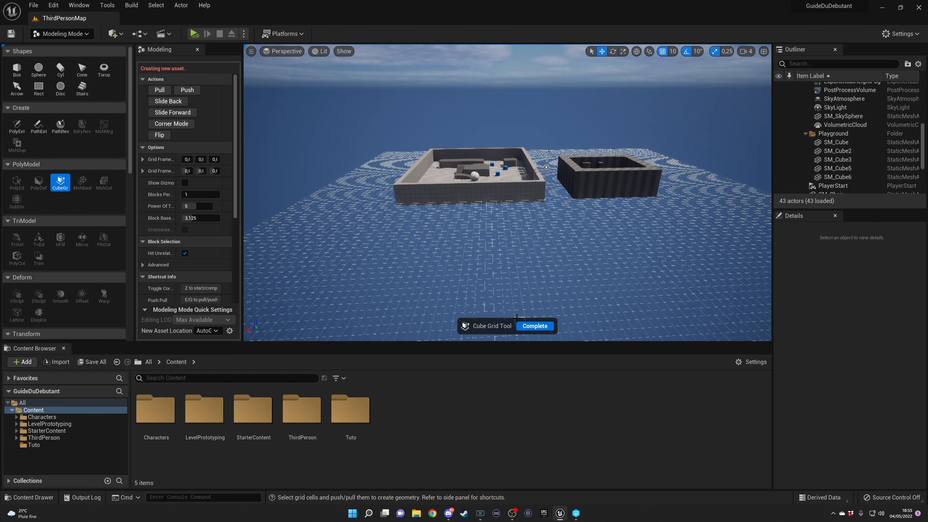
pyautogui.click(532, 326)
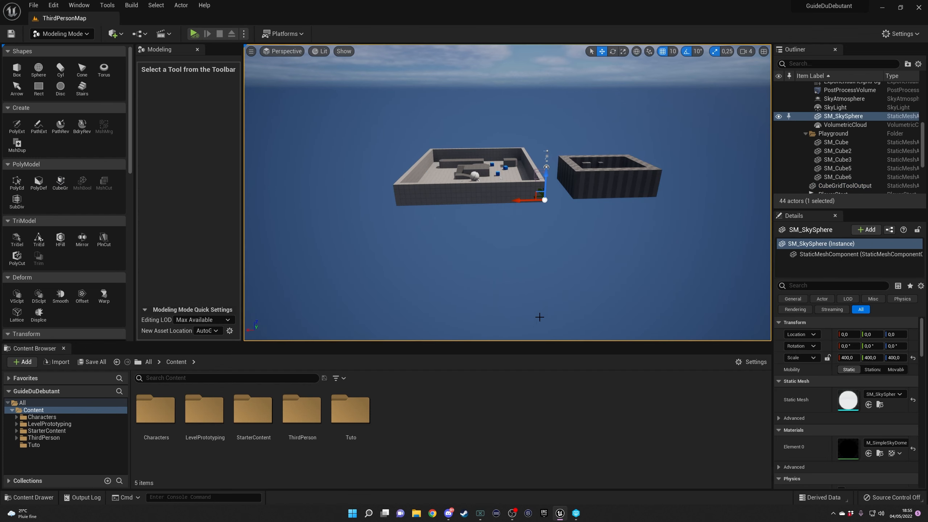
# Switch to Fracture mode and look over its tools, moving back inside the arena
pyautogui.click(78, 37)
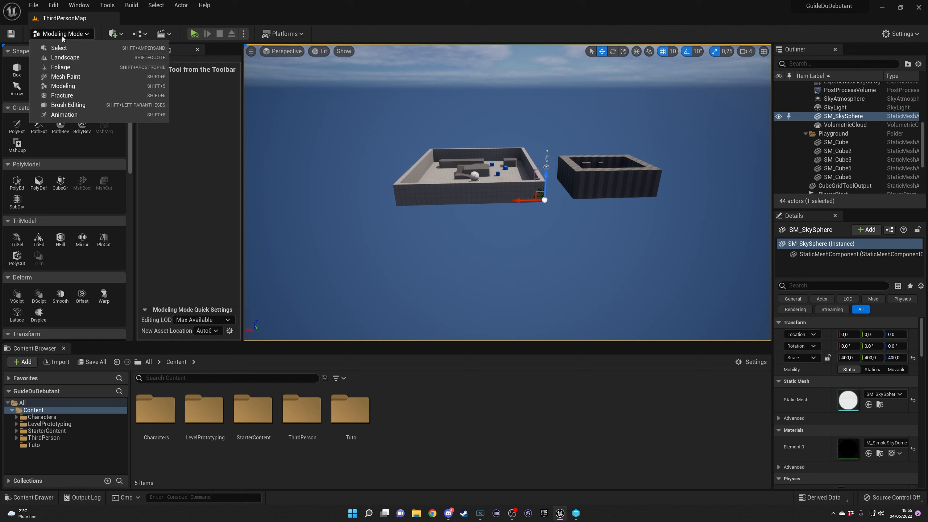
pyautogui.click(77, 98)
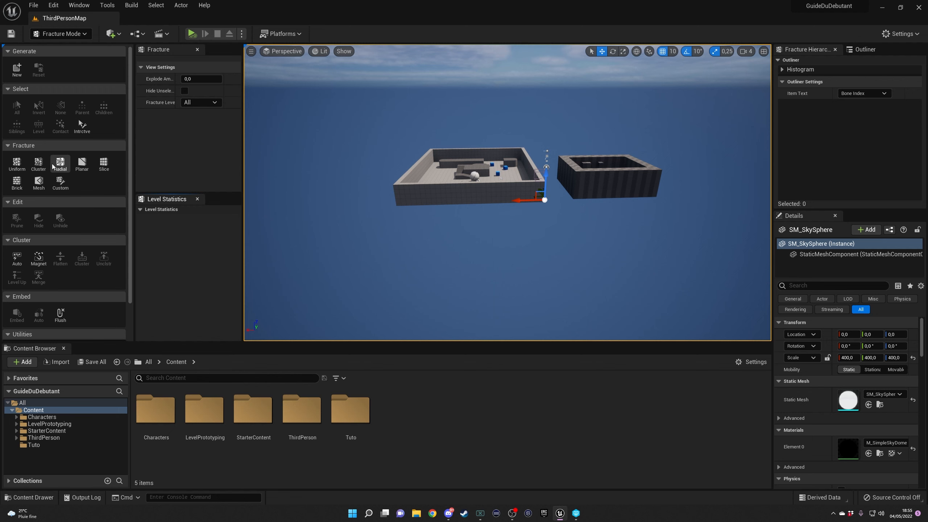
pyautogui.moveTo(431, 227); pyautogui.dragTo(382, 249, button='right')
pyautogui.press('w')
# Switch to Brush Editing mode and reopen the list of editor modes
pyautogui.click(56, 35)
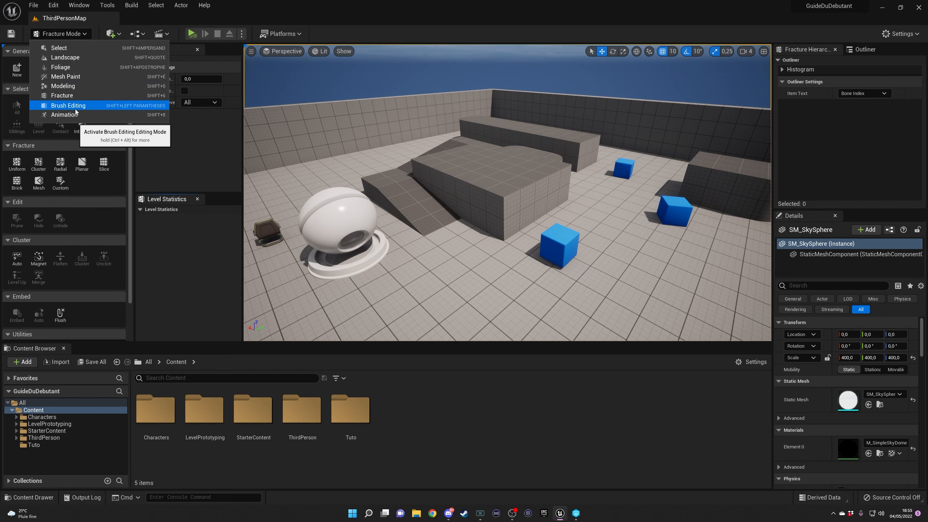
pyautogui.click(75, 108)
pyautogui.click(67, 35)
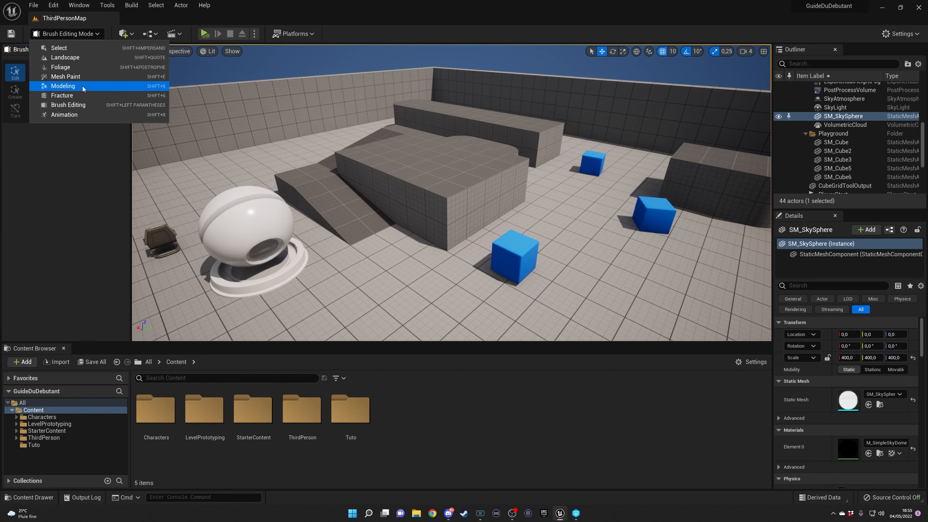
# Switch to Animation mode to look over its tools, and return to Select mode
pyautogui.click(75, 115)
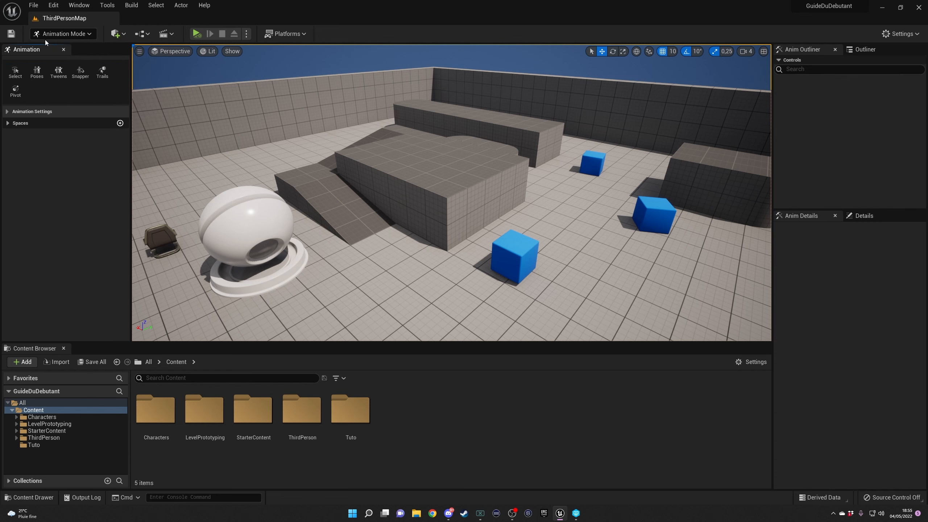
pyautogui.click(69, 36)
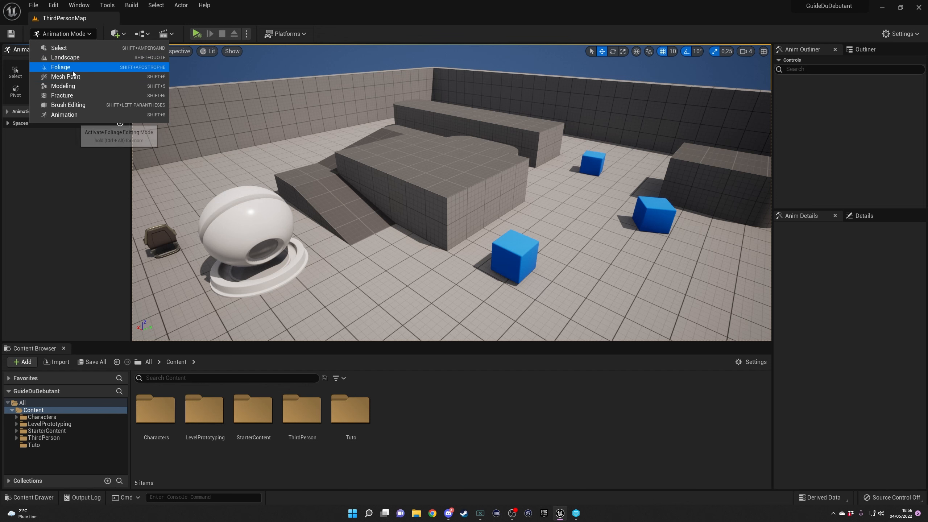
pyautogui.click(89, 48)
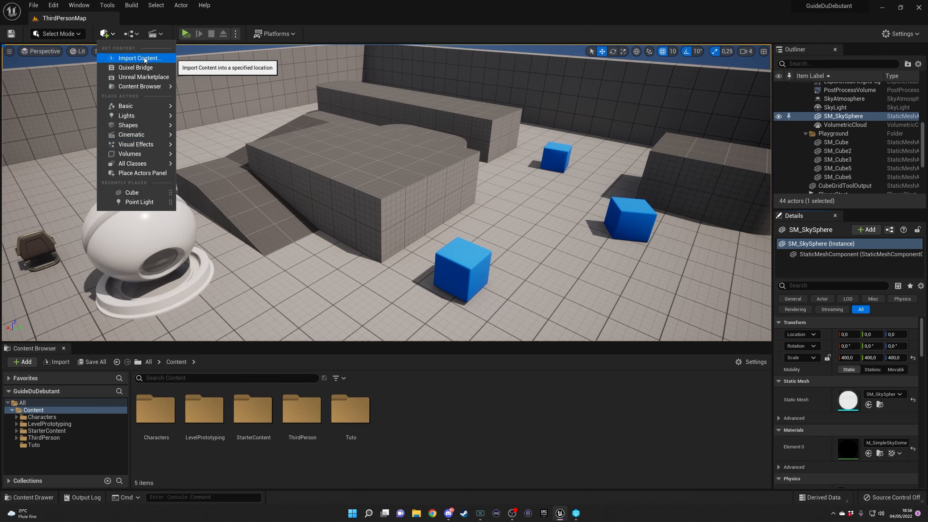
# Review the Basic actors available for placing and look at the player start in the arena
pyautogui.moveTo(127, 110)
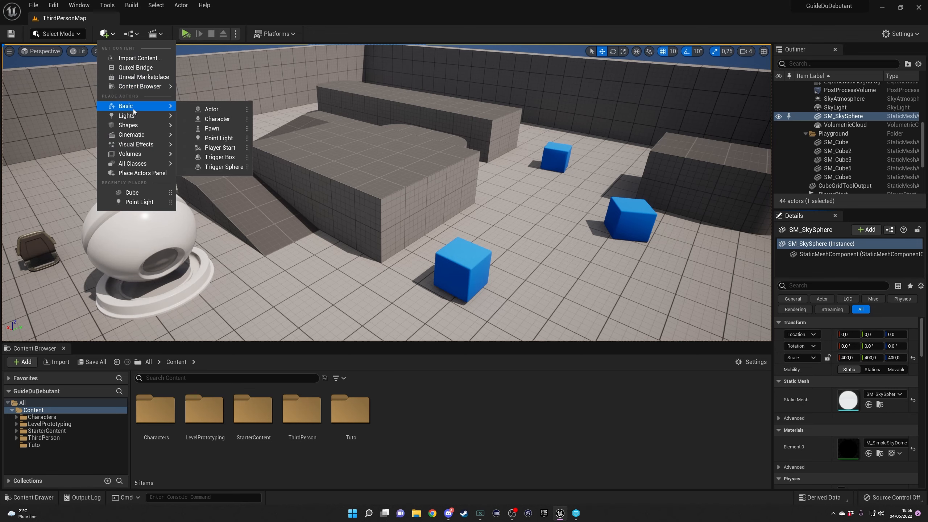
pyautogui.click(405, 185)
pyautogui.scroll(-10, 439, 194)
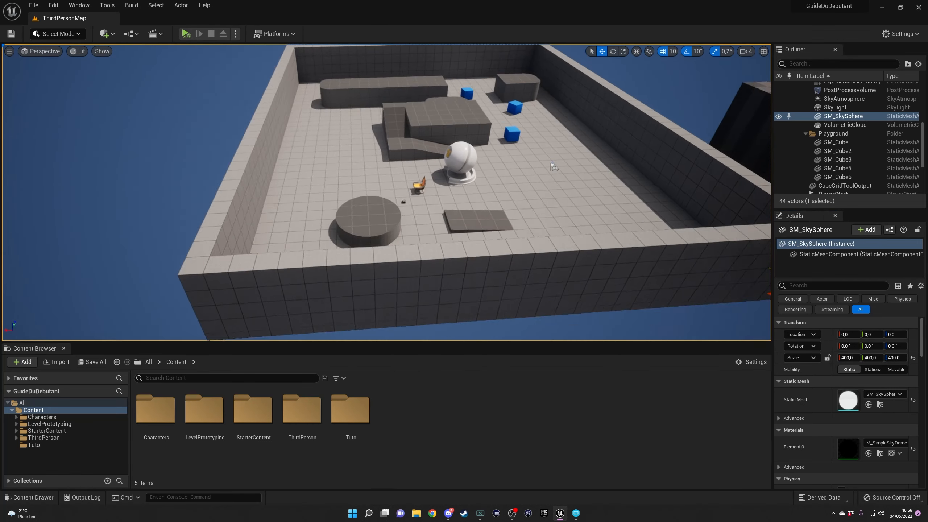
pyautogui.scroll(10, 400, 176)
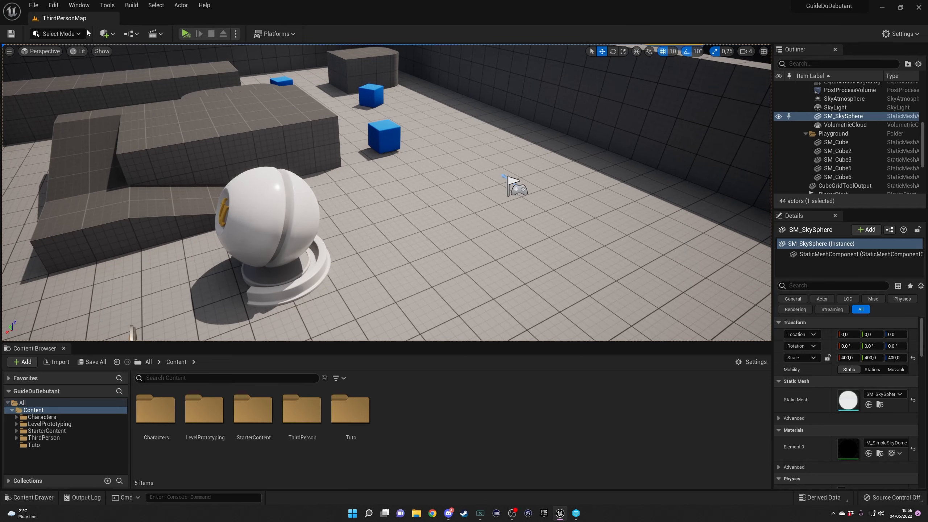
# Place a point light near the arena's dark side wall and raise it to a height of 210
pyautogui.click(109, 37)
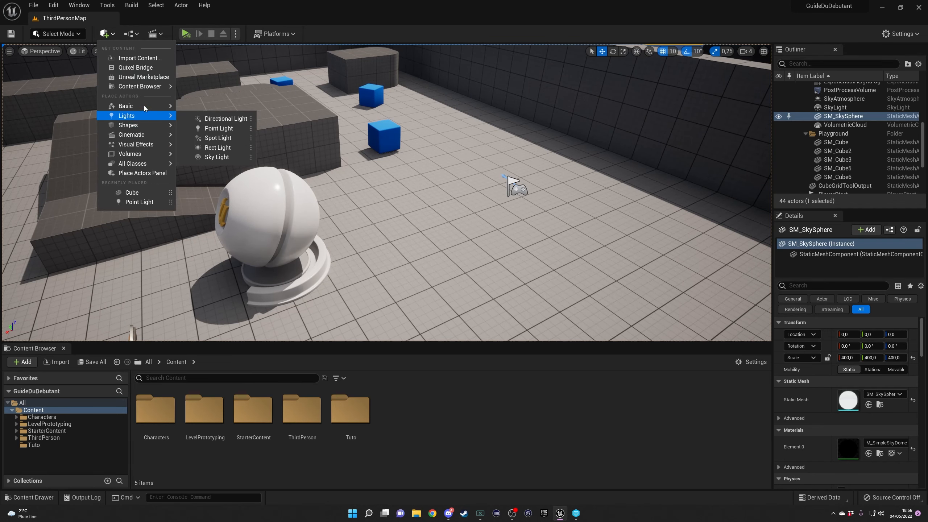
pyautogui.moveTo(145, 119)
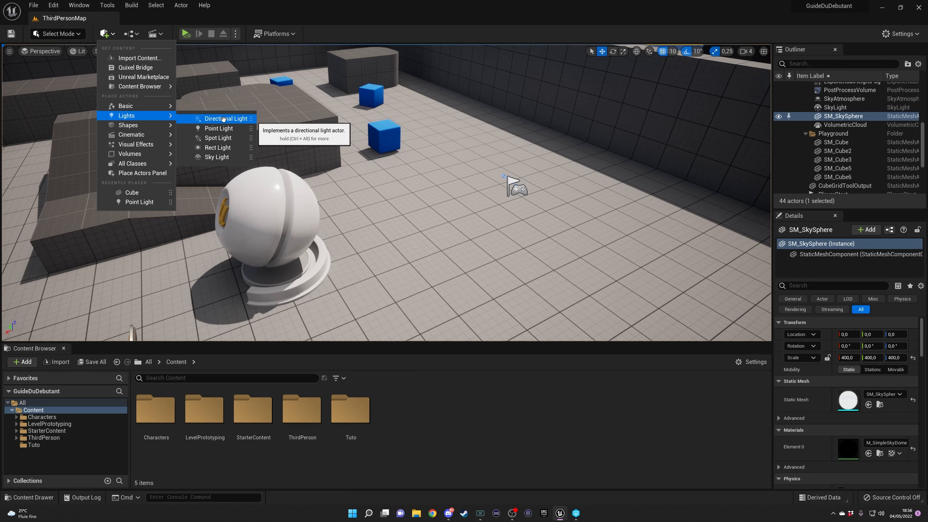
pyautogui.moveTo(218, 128); pyautogui.dragTo(586, 161)
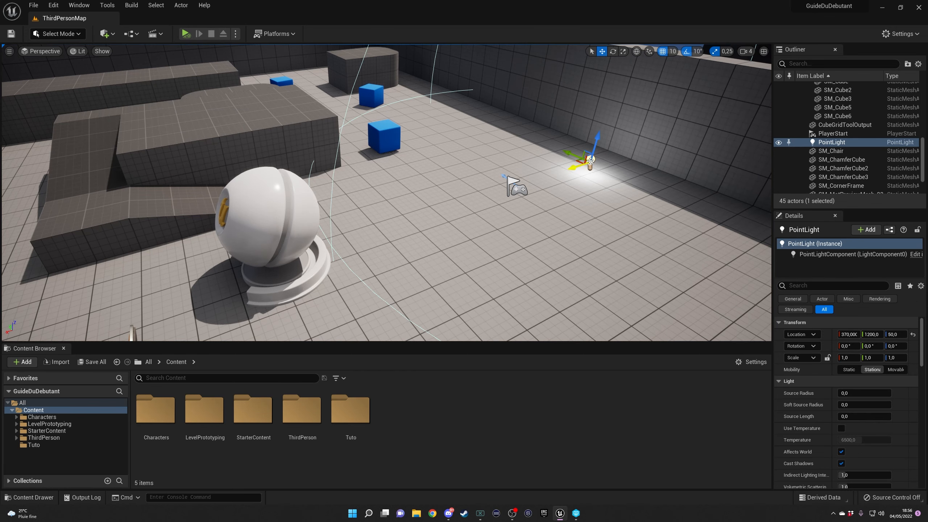
# Add a spot light beside the point light near the side wall and move it along X to 280
pyautogui.click(106, 33)
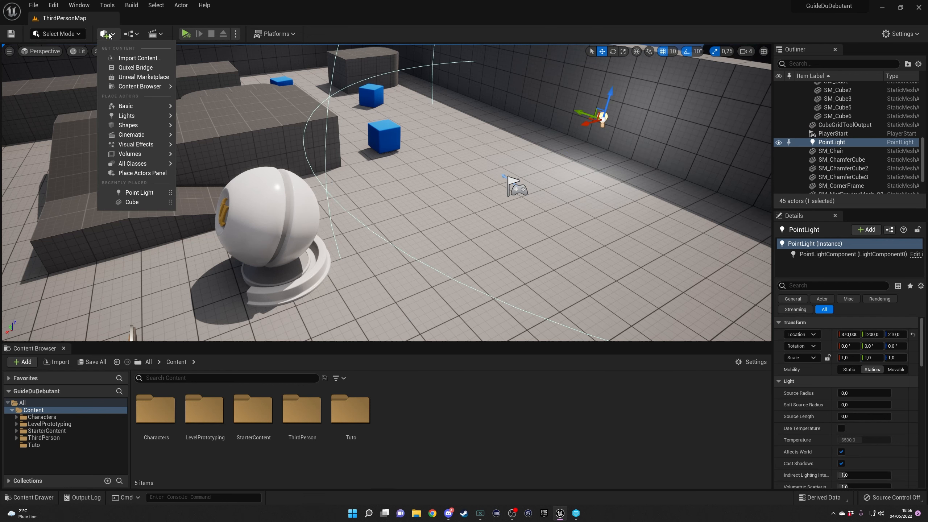
pyautogui.moveTo(145, 115)
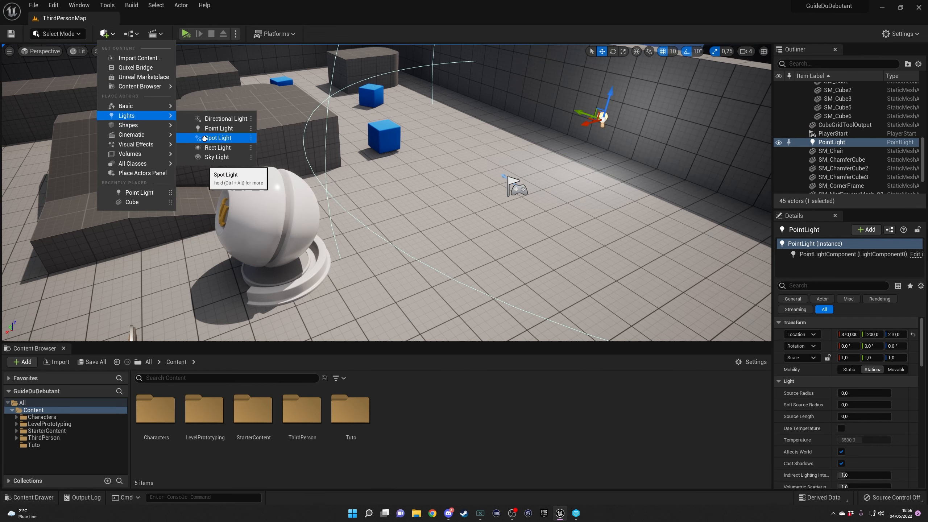
pyautogui.moveTo(205, 138); pyautogui.dragTo(681, 113)
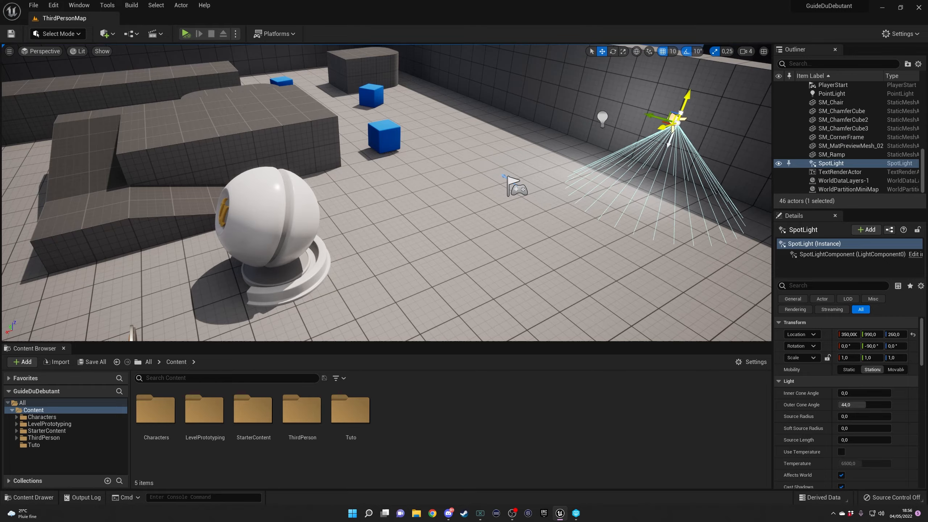
pyautogui.moveTo(570, 194); pyautogui.dragTo(587, 181, button='right')
pyautogui.press('w')
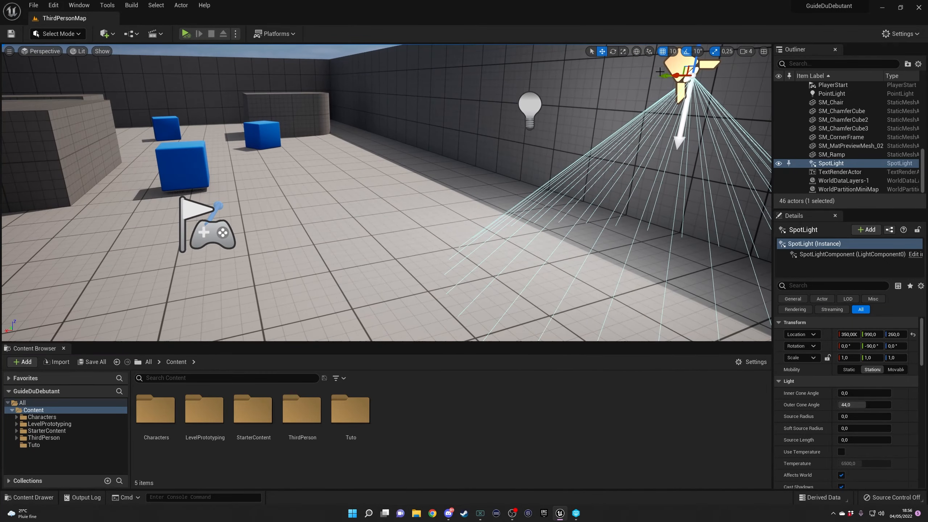
pyautogui.moveTo(660, 72); pyautogui.dragTo(690, 70)
pyautogui.press('f')
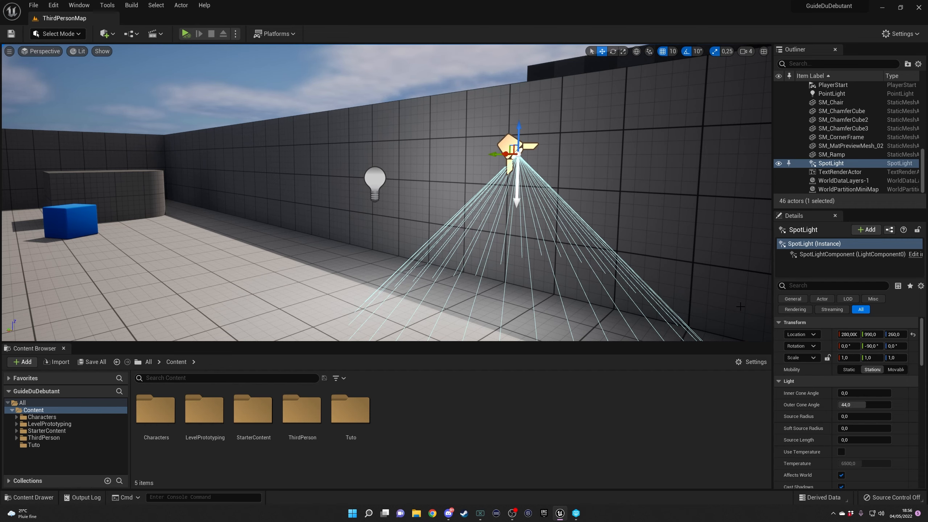
# Rotate the spot light about its green axis so that it shines onto the side wall
pyautogui.moveTo(575, 187)
pyautogui.mouseDown(button='right')
pyautogui.moveTo(558, 183)
pyautogui.moveTo(567, 184)
pyautogui.mouseUp(button='right')
pyautogui.press('e')
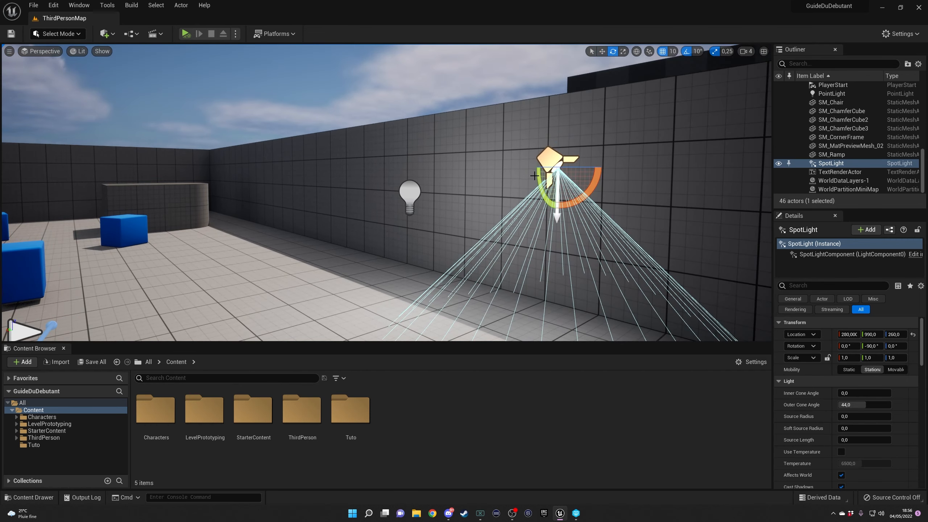
pyautogui.moveTo(539, 180); pyautogui.dragTo(552, 215)
pyautogui.moveTo(553, 215)
pyautogui.mouseDown(button='right')
pyautogui.moveTo(526, 197)
pyautogui.moveTo(607, 212)
pyautogui.moveTo(539, 206)
pyautogui.mouseUp(button='right')
pyautogui.press('d')
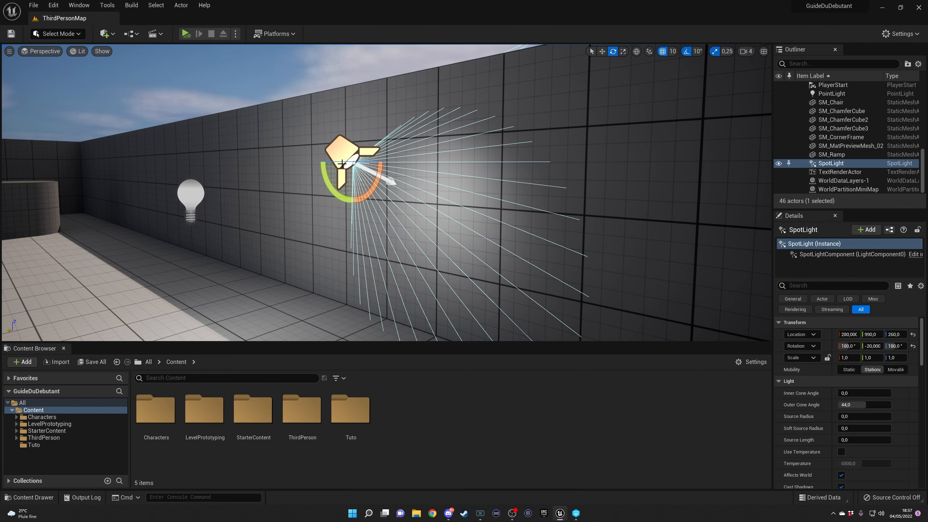
# Set the spot light's Light Color to a fully saturated blue-violet with a hue of about 242
pyautogui.scroll(-5, 871, 374)
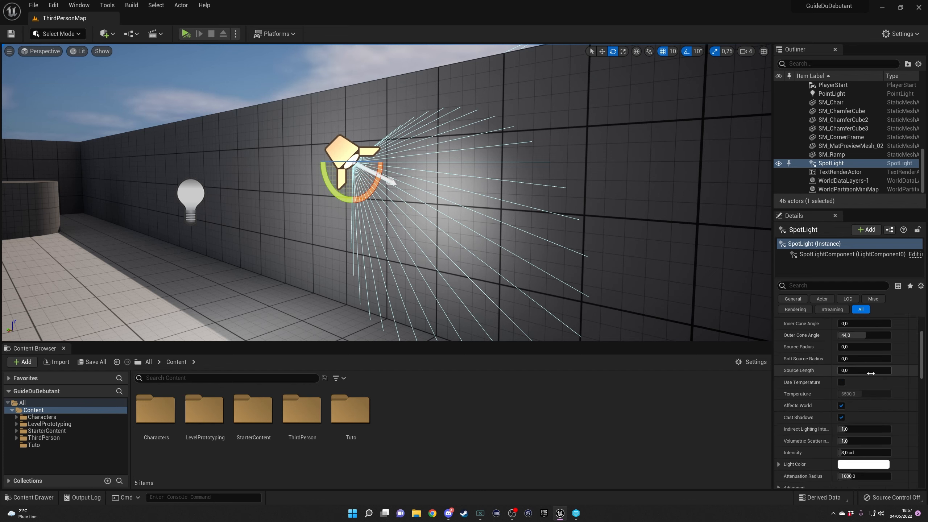
pyautogui.scroll(-1, 871, 374)
pyautogui.click(869, 412)
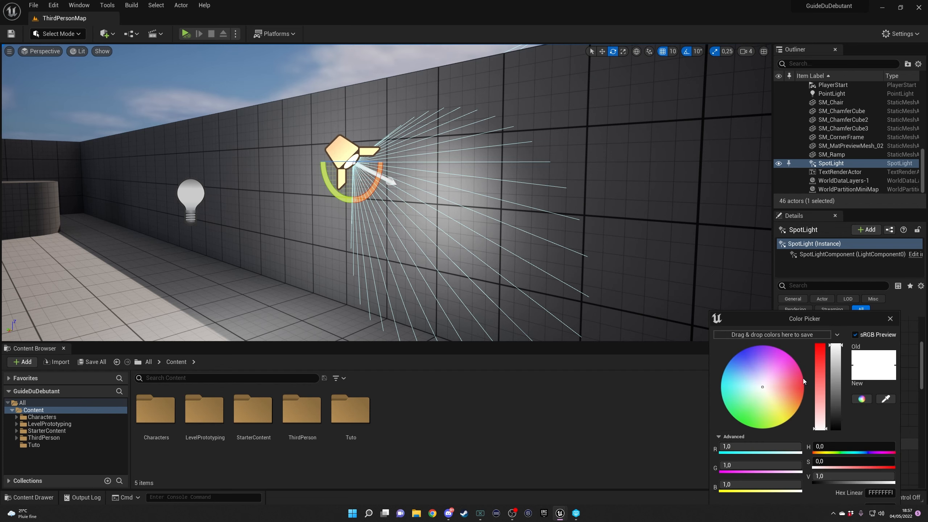
pyautogui.click(746, 350)
pyautogui.moveTo(746, 349); pyautogui.dragTo(740, 347)
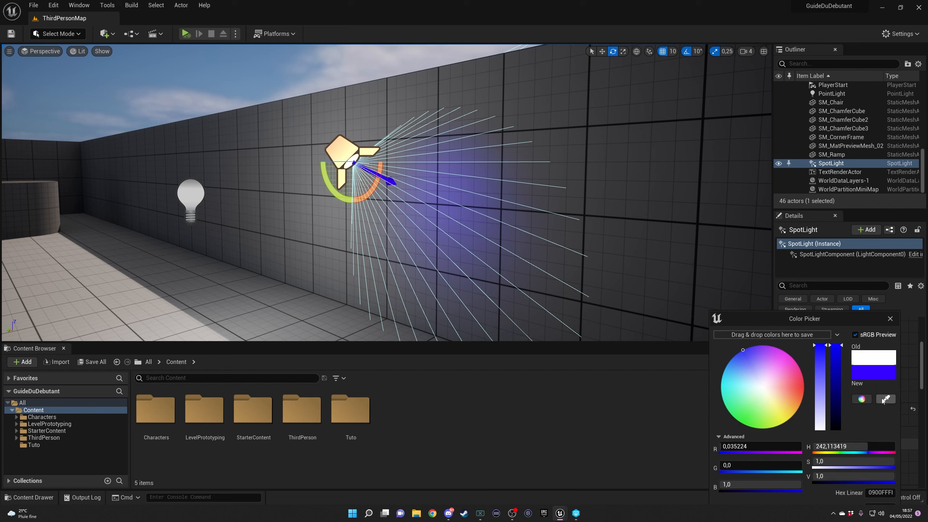
pyautogui.moveTo(837, 321); pyautogui.dragTo(799, 269)
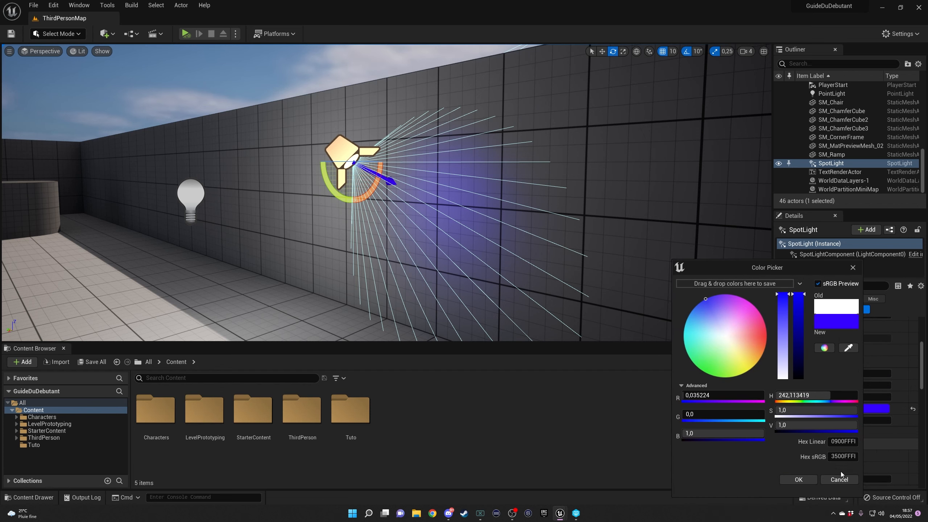
pyautogui.click(798, 480)
pyautogui.click(419, 144)
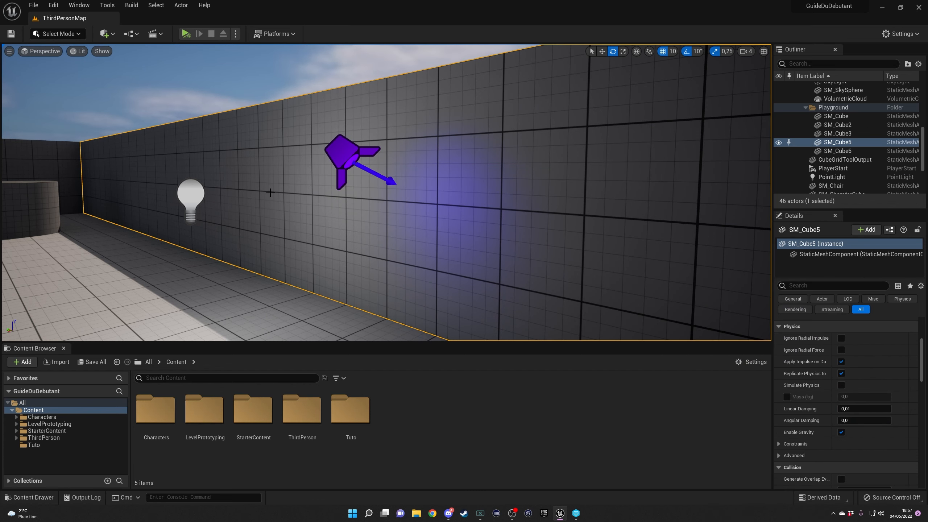
# Place a cylinder shape in the arena near the player start, floating above the floor
pyautogui.moveTo(529, 183); pyautogui.dragTo(436, 211, button='right')
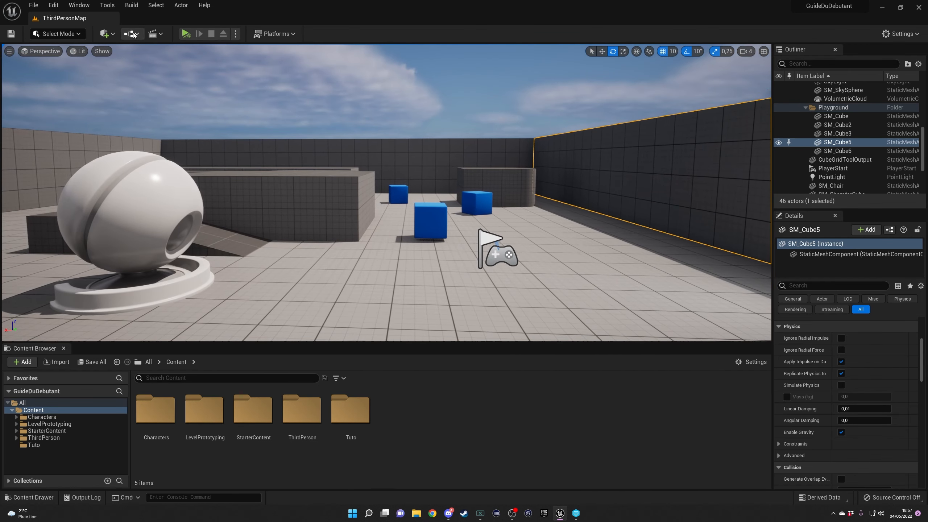
pyautogui.click(105, 34)
pyautogui.moveTo(142, 117)
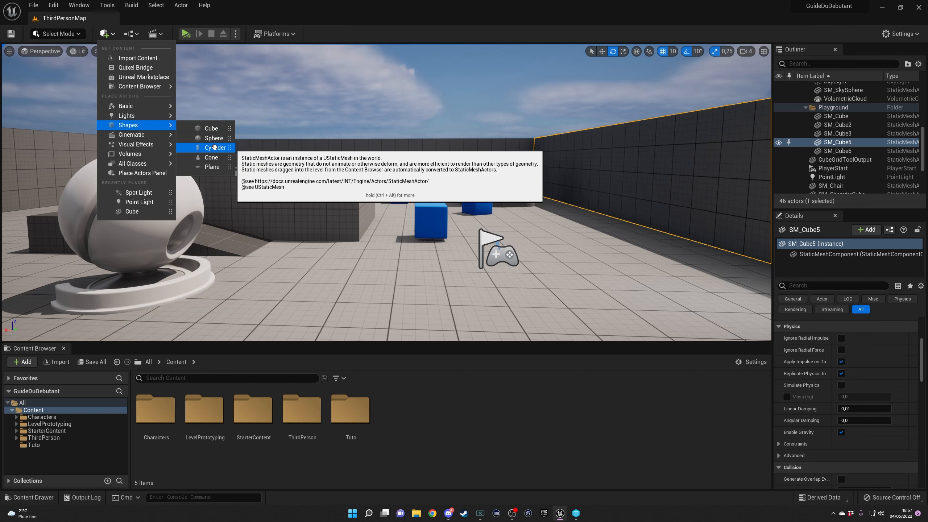
pyautogui.moveTo(215, 147); pyautogui.dragTo(421, 199)
pyautogui.press('w')
# Look over the Visual Effects actors and examine the volumetric clouds in the sky
pyautogui.click(104, 34)
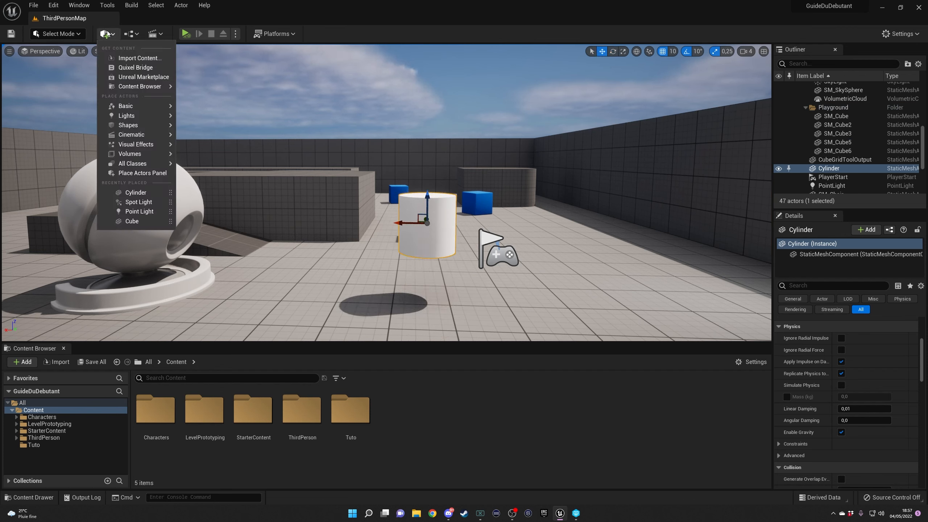
pyautogui.moveTo(142, 127)
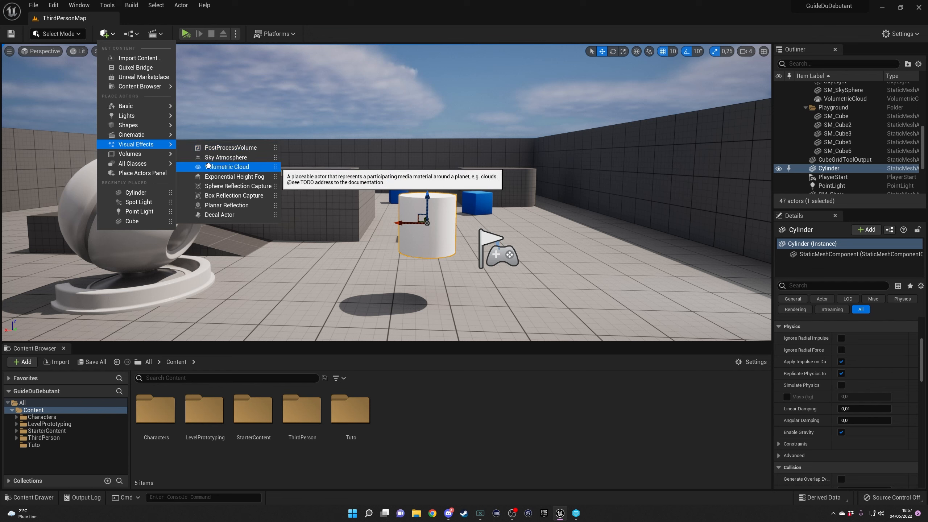
pyautogui.moveTo(418, 142); pyautogui.dragTo(418, 102, button='right')
pyautogui.moveTo(383, 195); pyautogui.dragTo(371, 164, button='right')
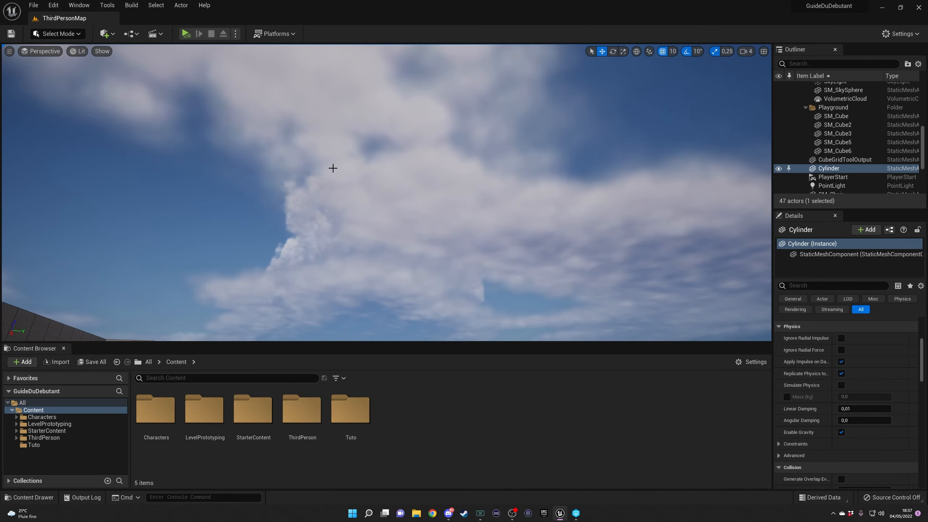
pyautogui.moveTo(516, 190); pyautogui.dragTo(589, 246, button='right')
# Open the Place Actors panel and look through its Lights, Shapes, Cinematic, Visual Effects, Geometry and Basic categories
pyautogui.click(112, 38)
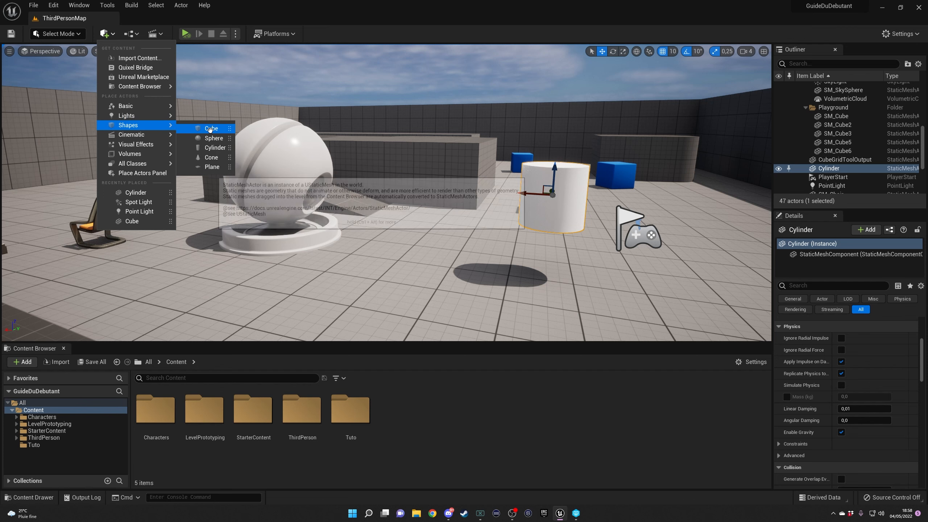
pyautogui.click(136, 174)
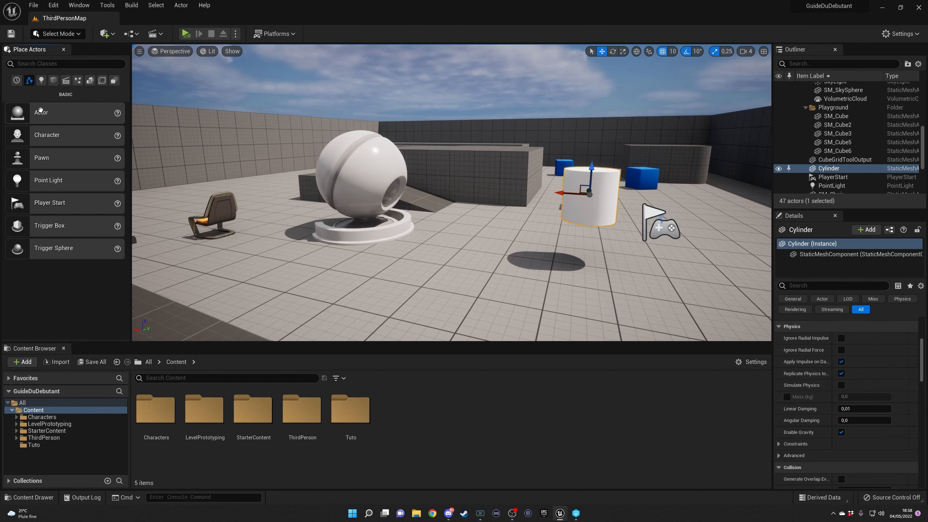
pyautogui.click(42, 81)
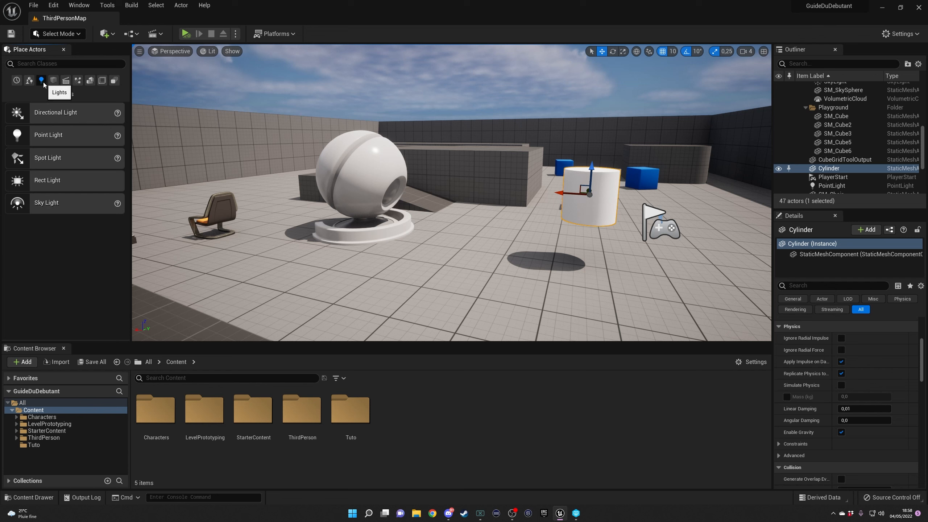
pyautogui.click(54, 80)
pyautogui.click(66, 81)
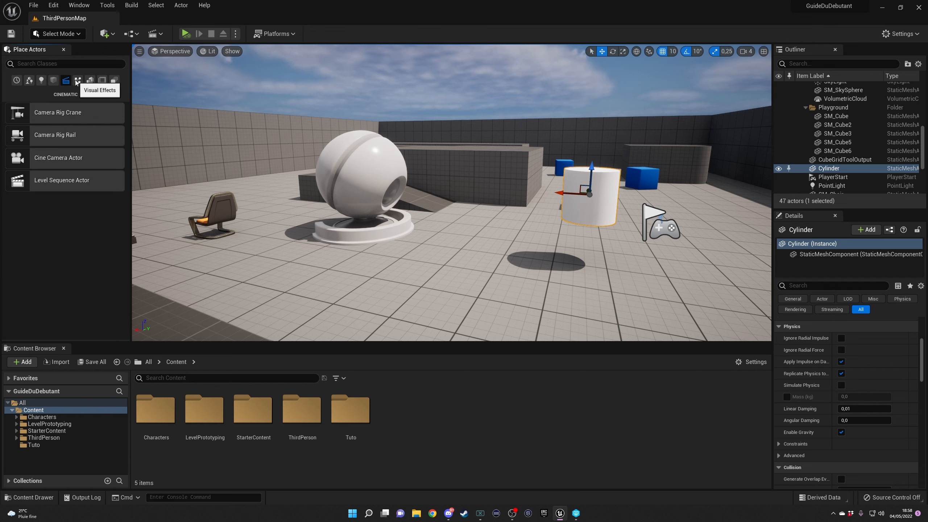
pyautogui.click(78, 81)
pyautogui.click(89, 81)
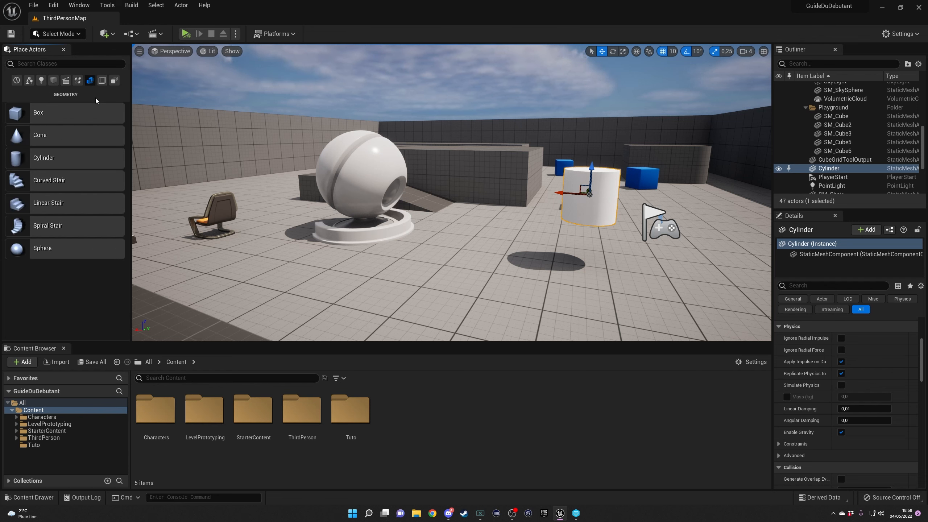
pyautogui.click(42, 80)
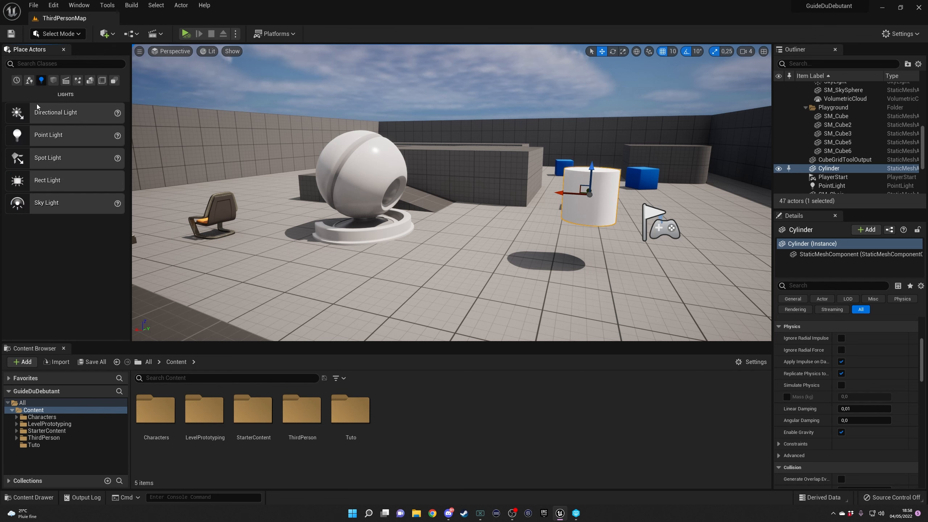
pyautogui.click(31, 83)
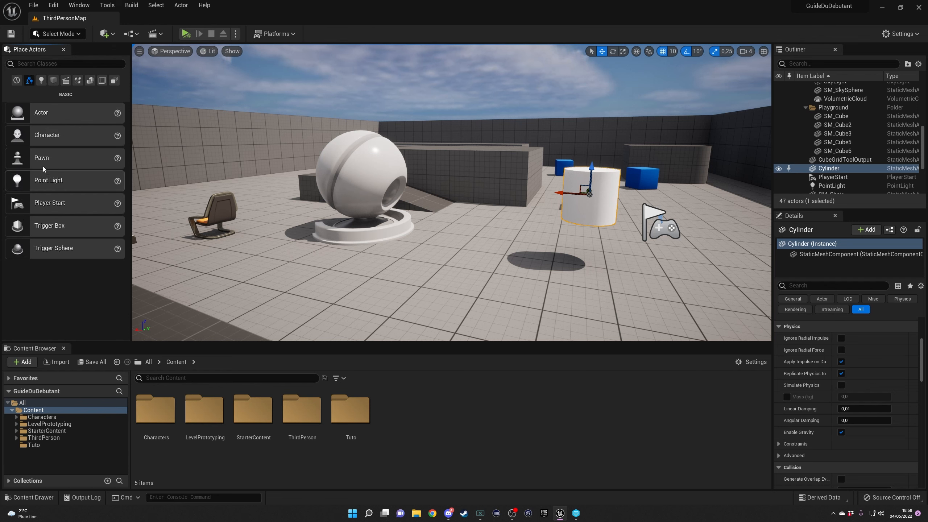
# Place a Box from the Geometry category on the arena floor in front of the cylinder
pyautogui.click(66, 81)
pyautogui.click(90, 81)
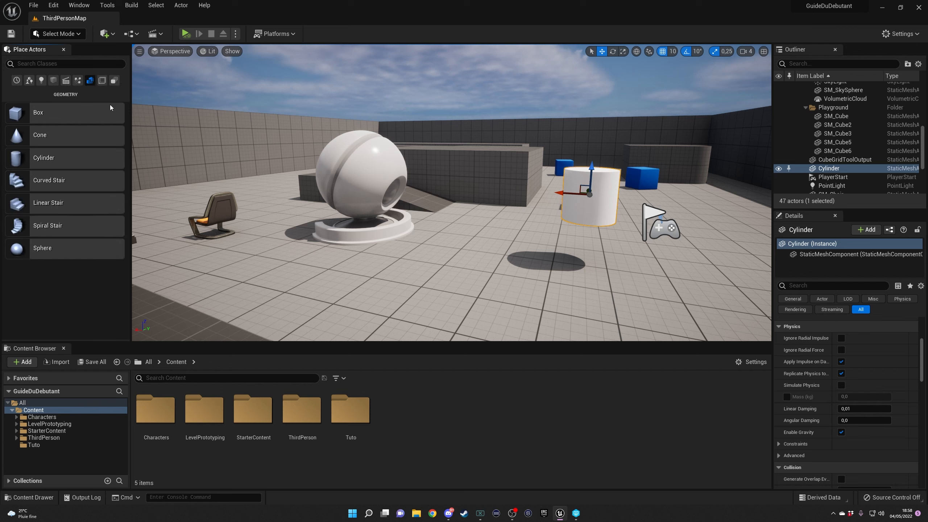
pyautogui.moveTo(51, 117)
pyautogui.mouseDown()
pyautogui.moveTo(414, 311)
pyautogui.moveTo(494, 308)
pyautogui.mouseUp()
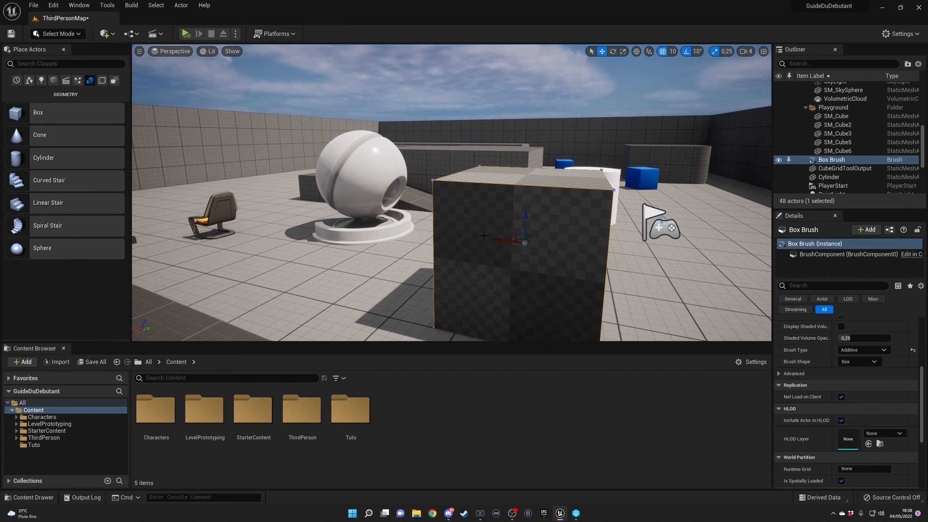
# Delete the box brush from the arena floor and close the Place Actors panel
pyautogui.moveTo(552, 226); pyautogui.dragTo(574, 238, button='right')
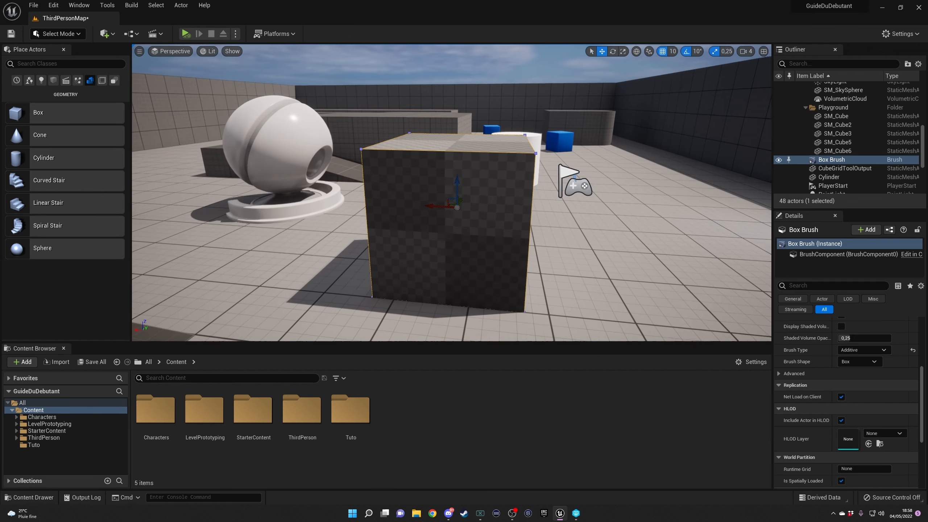
pyautogui.press('Delete')
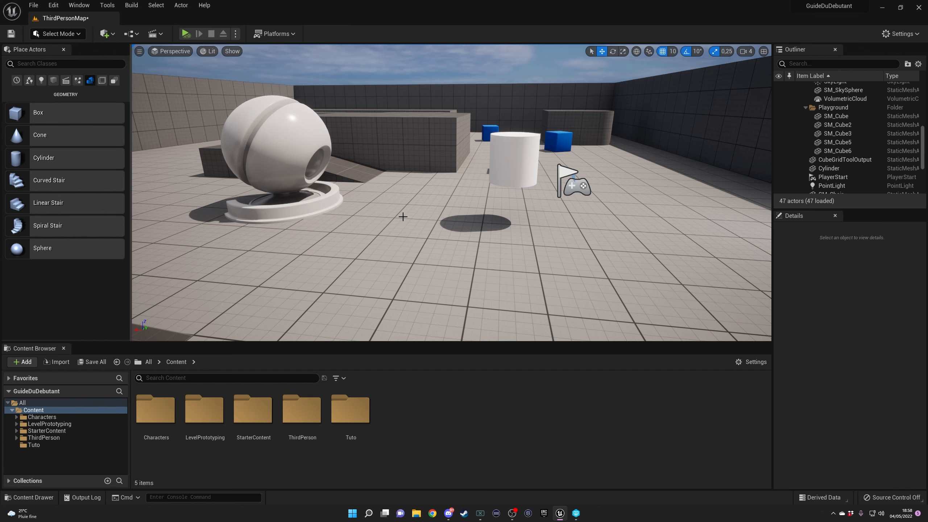
pyautogui.click(63, 50)
# Open Quixel Bridge, show its account options and dock it as a narrow panel beside the level viewport
pyautogui.click(99, 34)
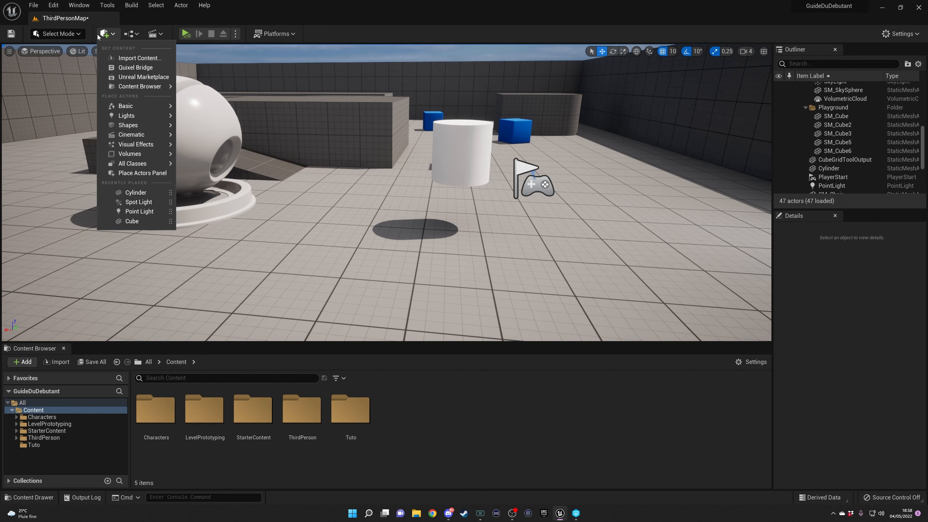
pyautogui.click(134, 70)
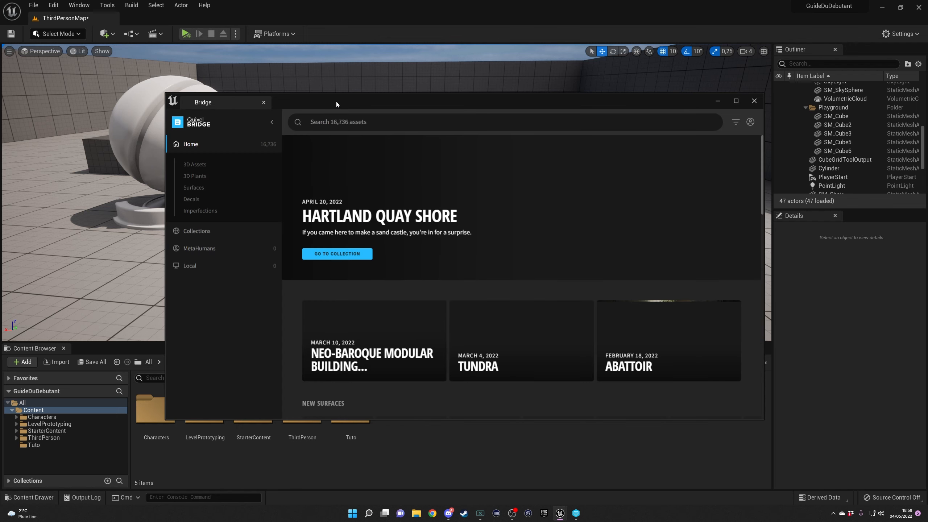
pyautogui.moveTo(336, 102); pyautogui.dragTo(322, 99)
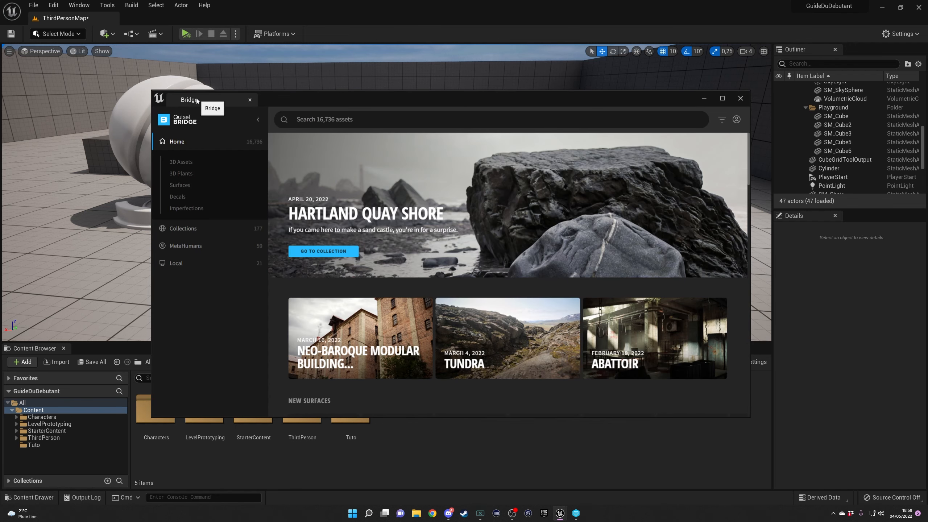
pyautogui.moveTo(196, 101); pyautogui.dragTo(152, 20)
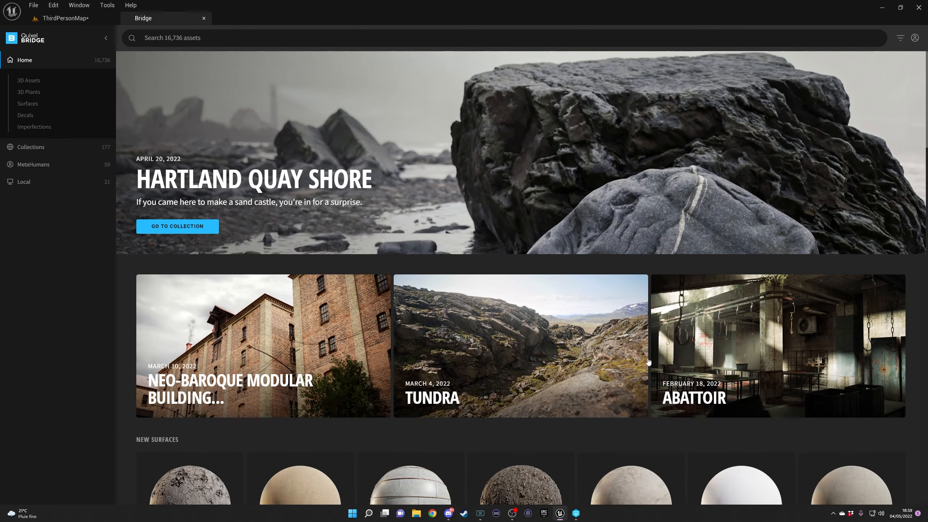
pyautogui.click(915, 38)
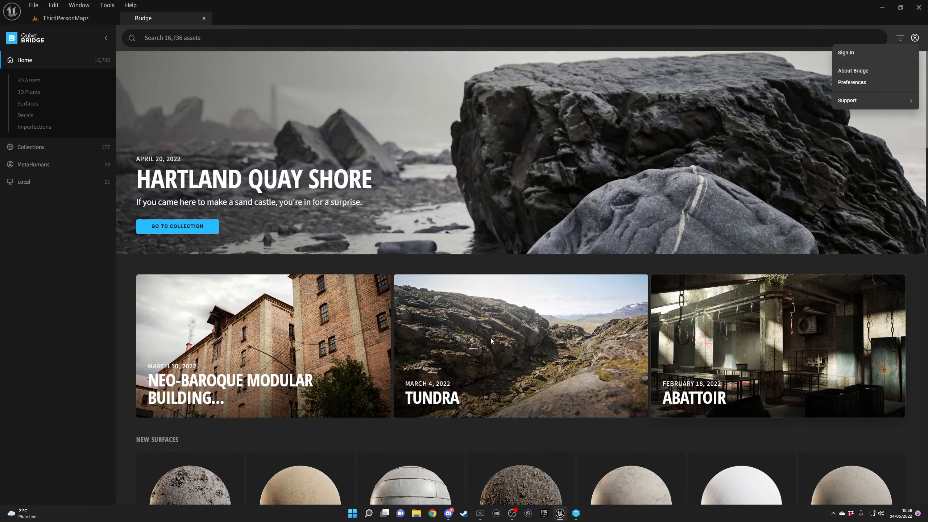
pyautogui.moveTo(167, 19); pyautogui.dragTo(32, 112)
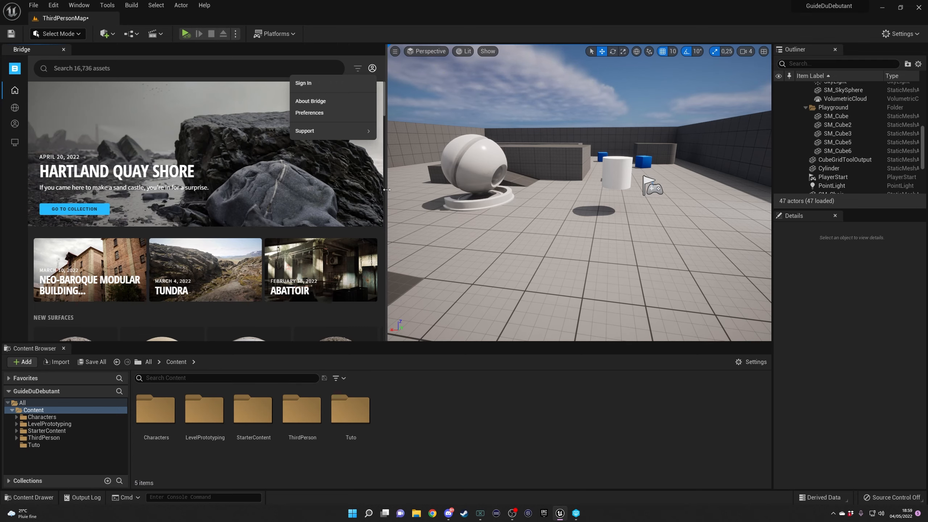
pyautogui.moveTo(386, 189); pyautogui.dragTo(211, 189)
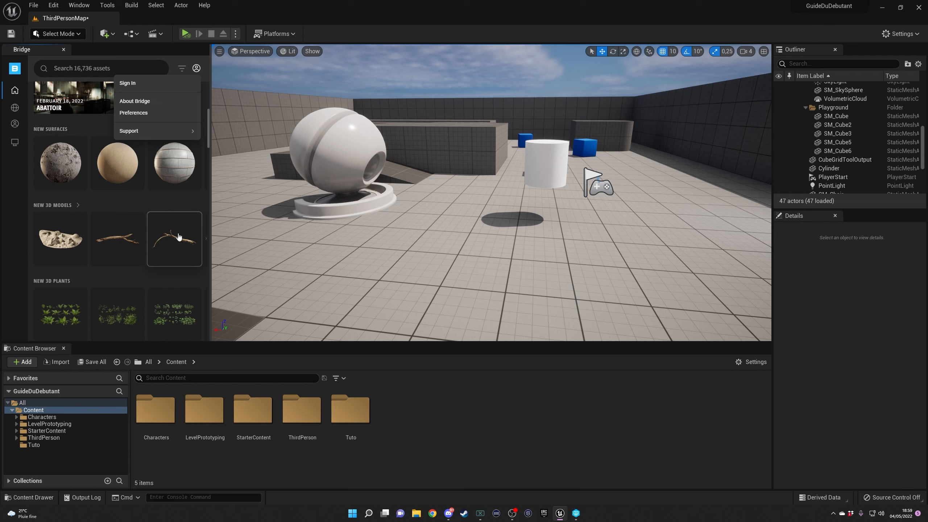
# Browse the new 3D models in Bridge, view the Oak Tree Branch asset's details and close Bridge
pyautogui.scroll(-2, 168, 243)
pyautogui.scroll(2, 181, 239)
pyautogui.click(175, 235)
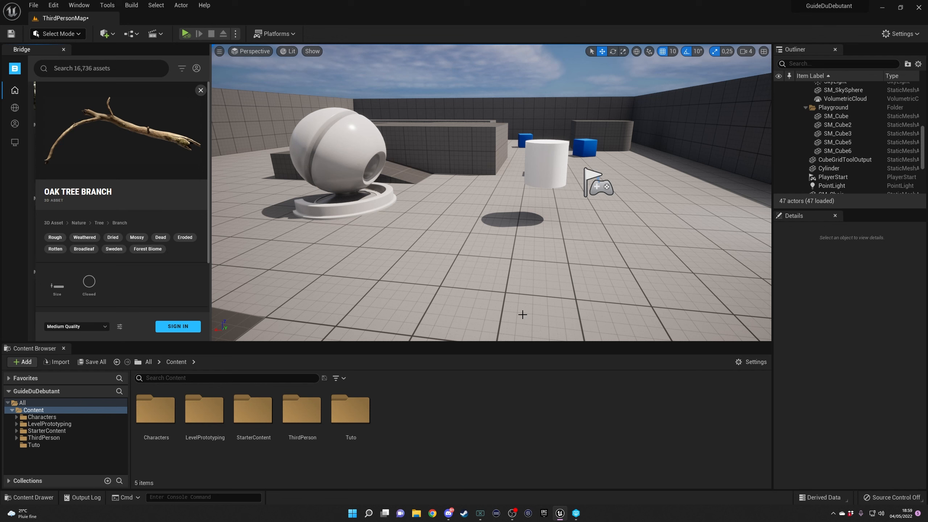
pyautogui.click(200, 90)
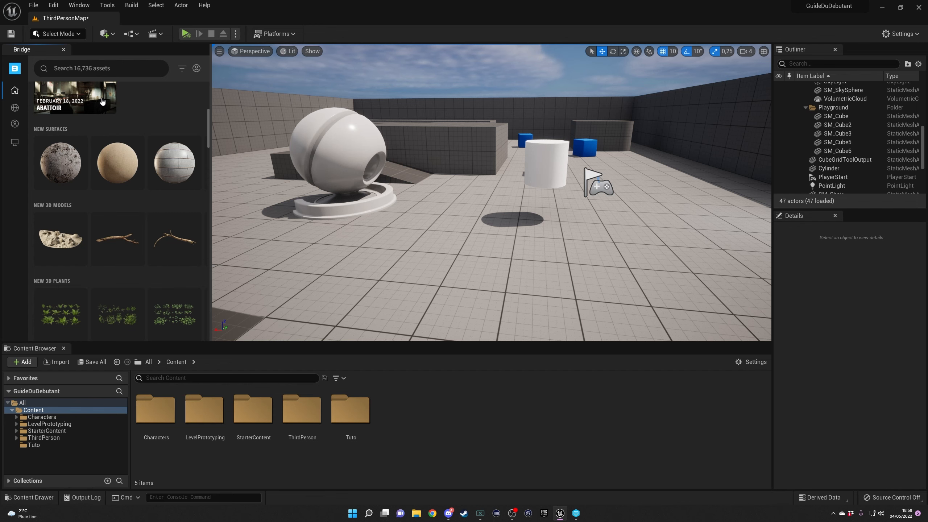
pyautogui.click(63, 49)
# Look over the toolbar's content-adding, Blueprint and GameMode options, and the options for adding level and master sequences
pyautogui.click(106, 33)
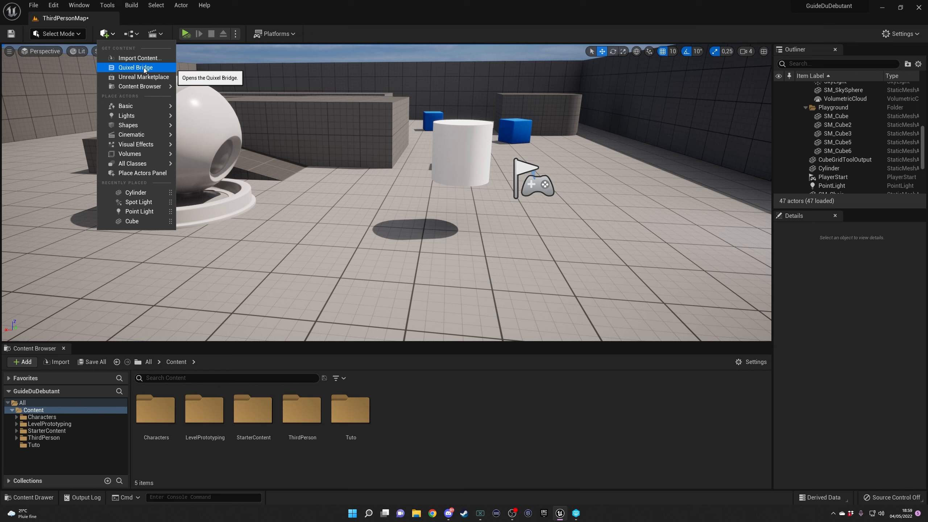
pyautogui.click(135, 33)
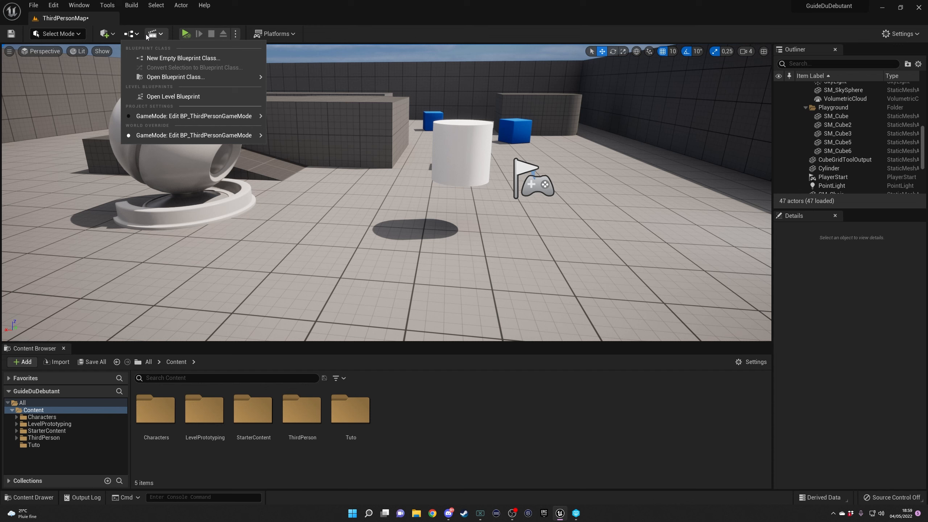
pyautogui.click(135, 35)
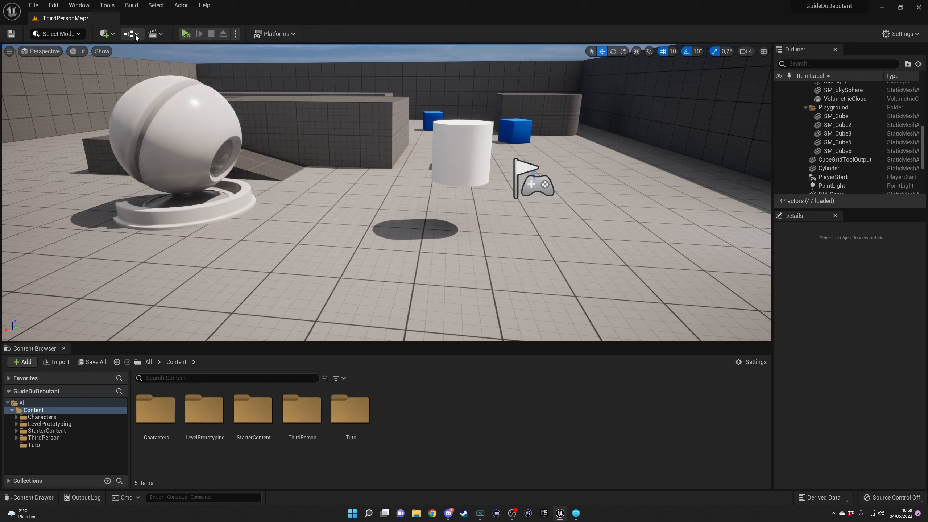
pyautogui.click(135, 35)
pyautogui.moveTo(148, 82)
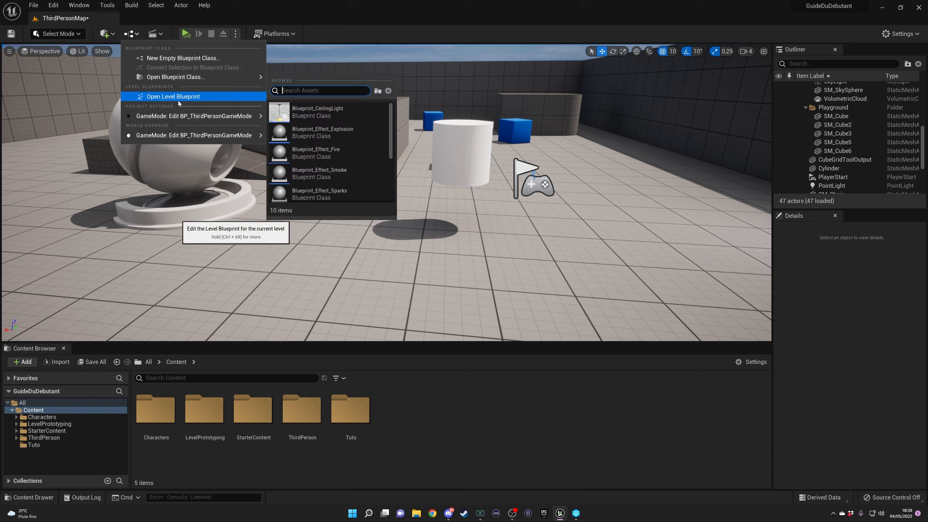
pyautogui.moveTo(187, 118)
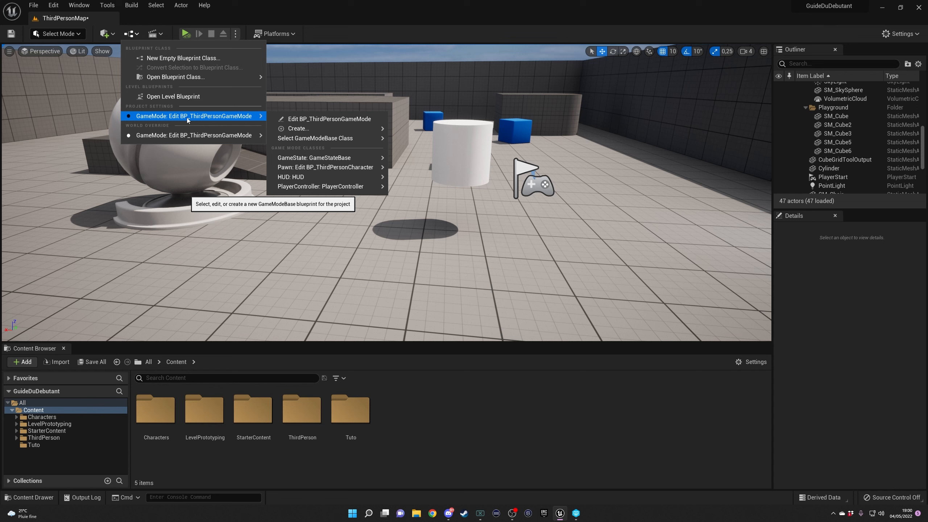
pyautogui.click(161, 34)
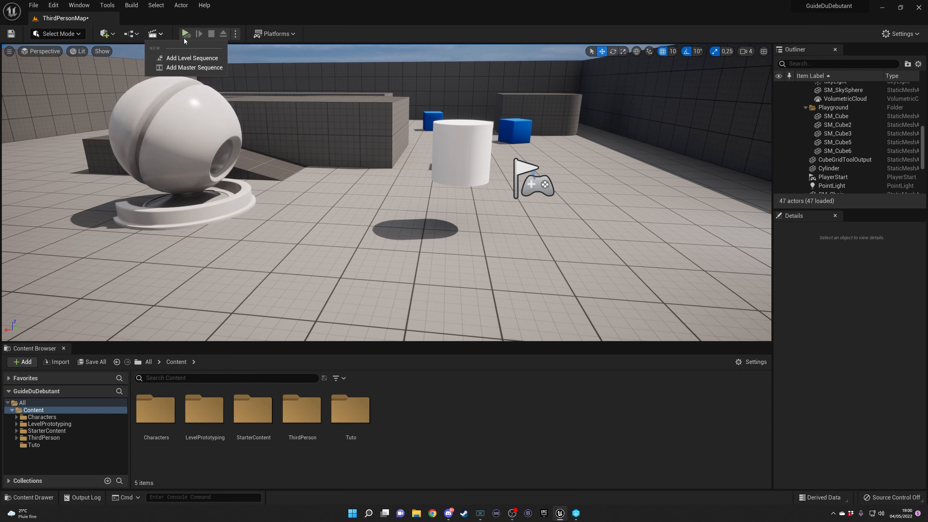
pyautogui.click(237, 19)
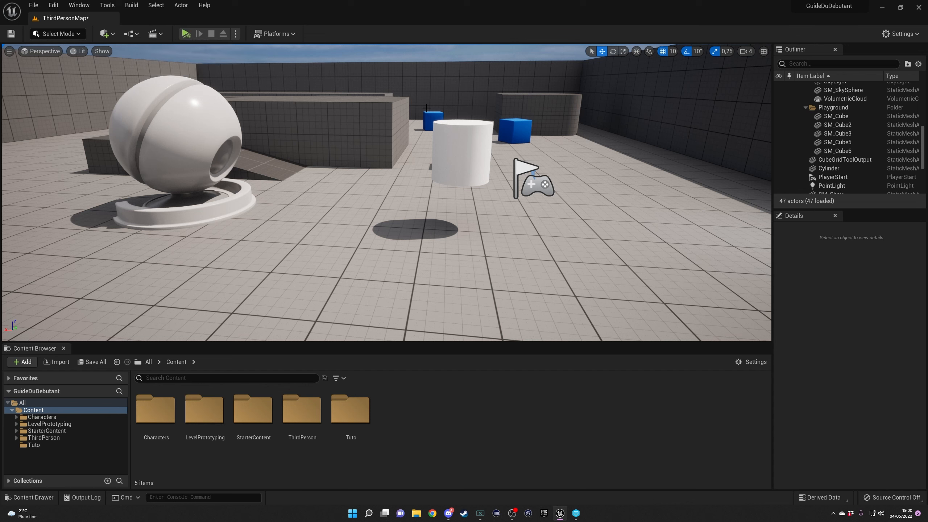
# Set the play mode to Selected Viewport, stop the launched session and review the other play modes
pyautogui.click(236, 35)
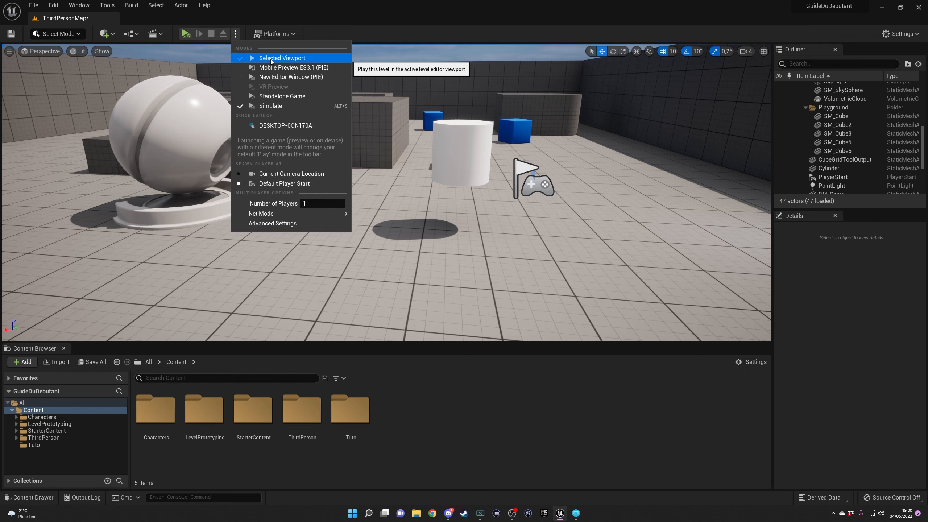
pyautogui.click(270, 59)
pyautogui.press('Escape')
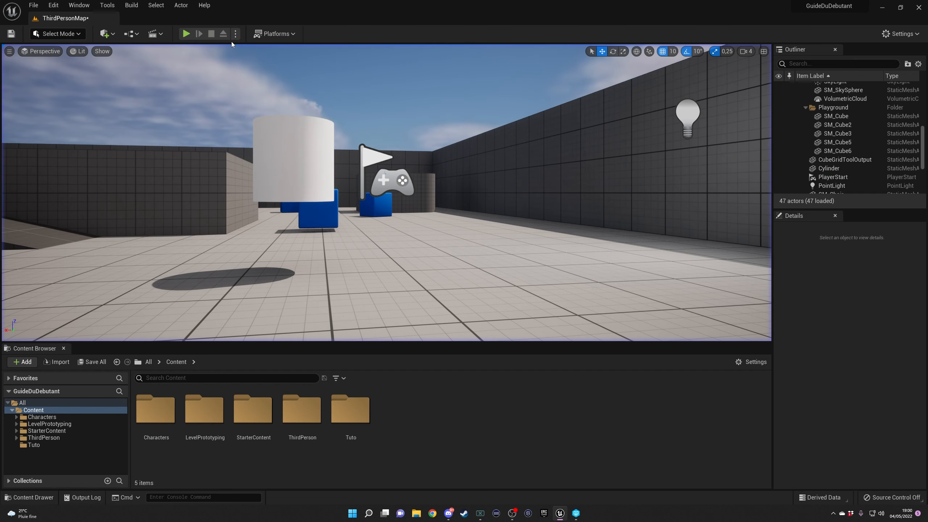
pyautogui.click(236, 34)
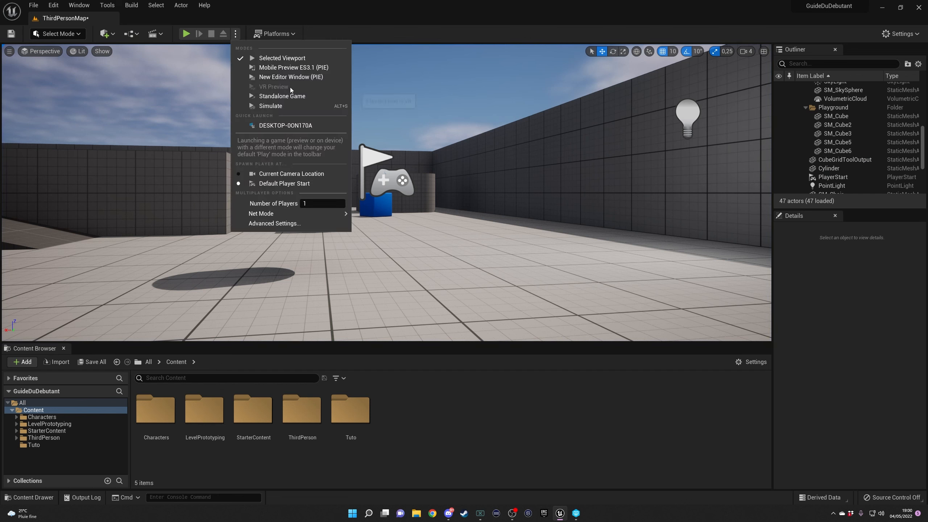
pyautogui.click(184, 29)
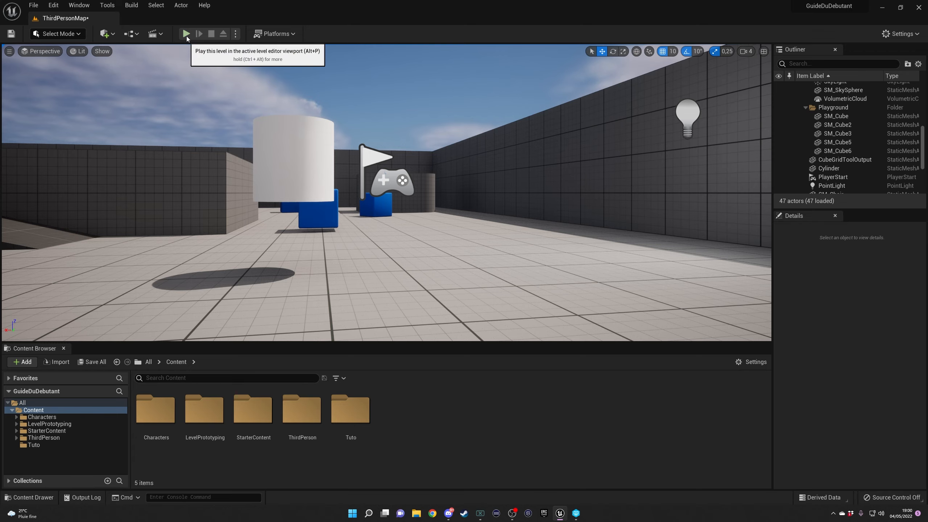
# Play the level in the viewport, take control of the character and end the session
pyautogui.click(187, 34)
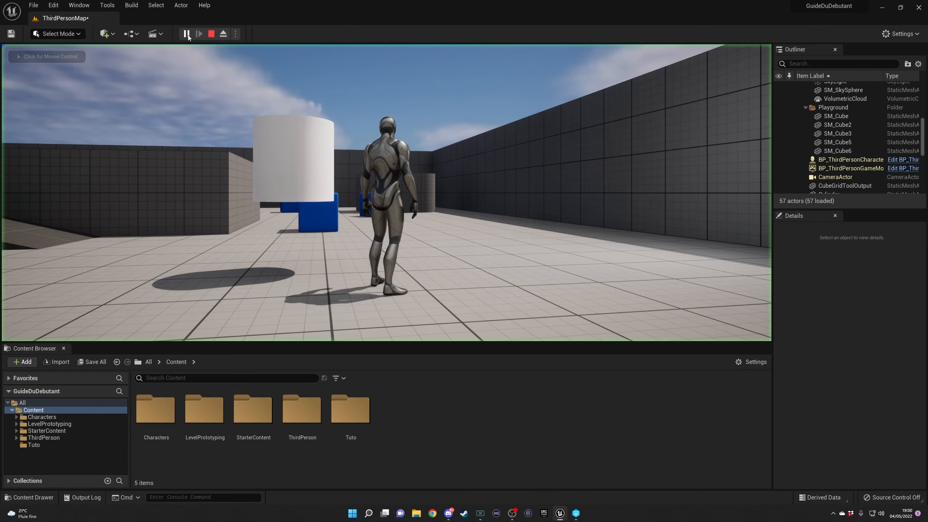
pyautogui.click(453, 159)
pyautogui.press('d')
pyautogui.press('s')
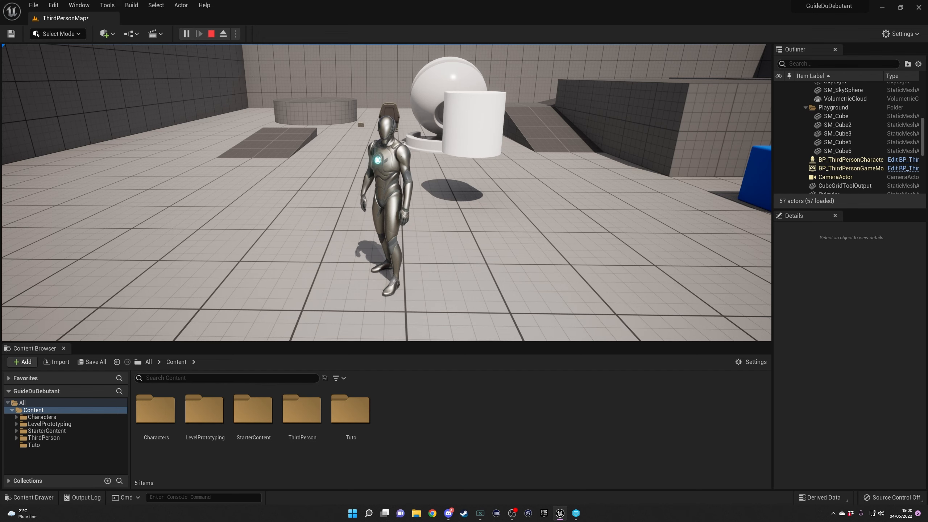
pyautogui.press('Escape')
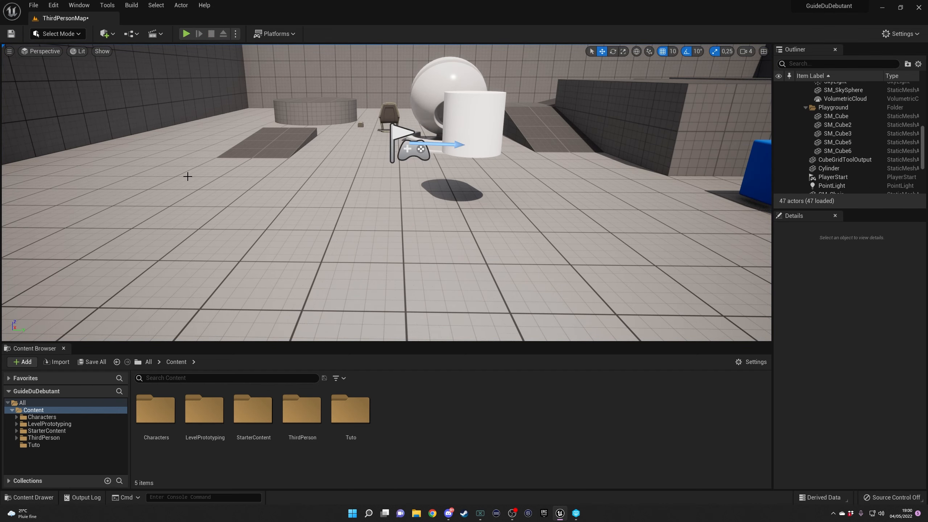
# Play the level in the viewport, run and jump the character around the platforms and ramps, and end the session
pyautogui.hotkey('alt', 'p')
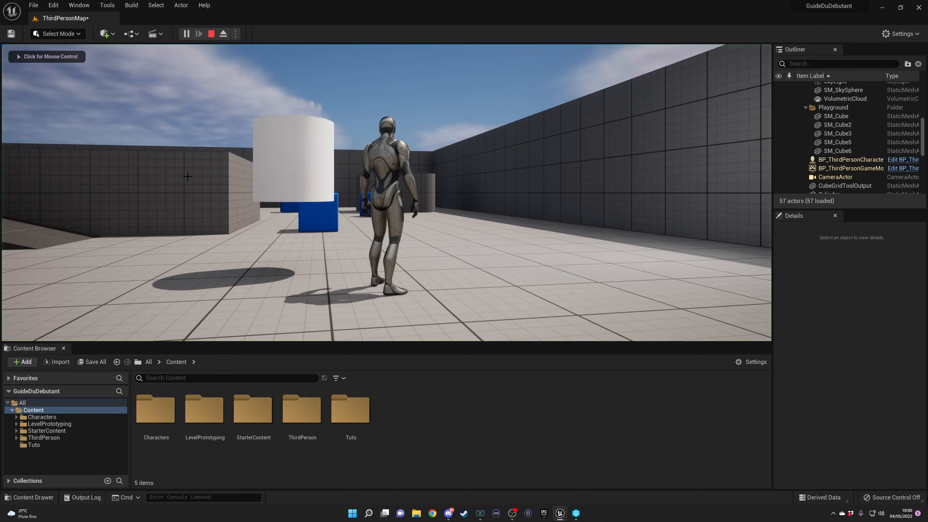
pyautogui.click(375, 187)
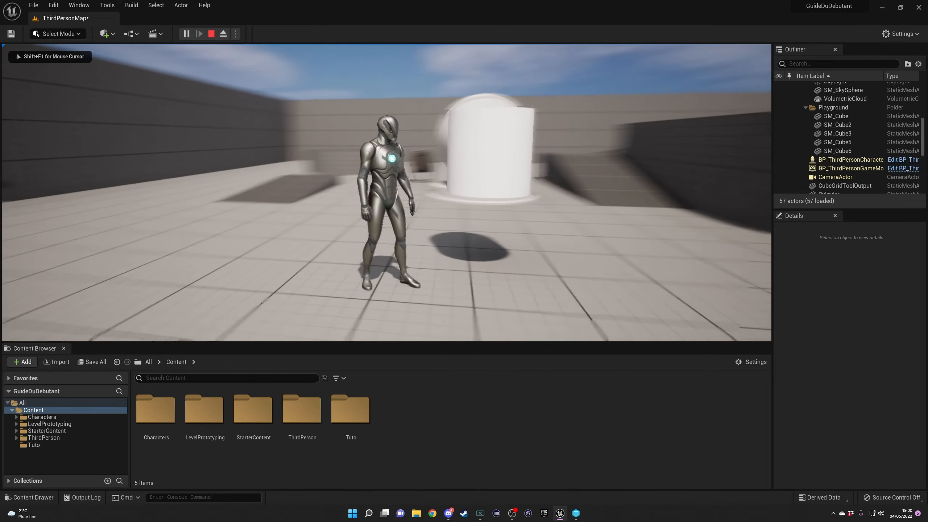
pyautogui.press('w')
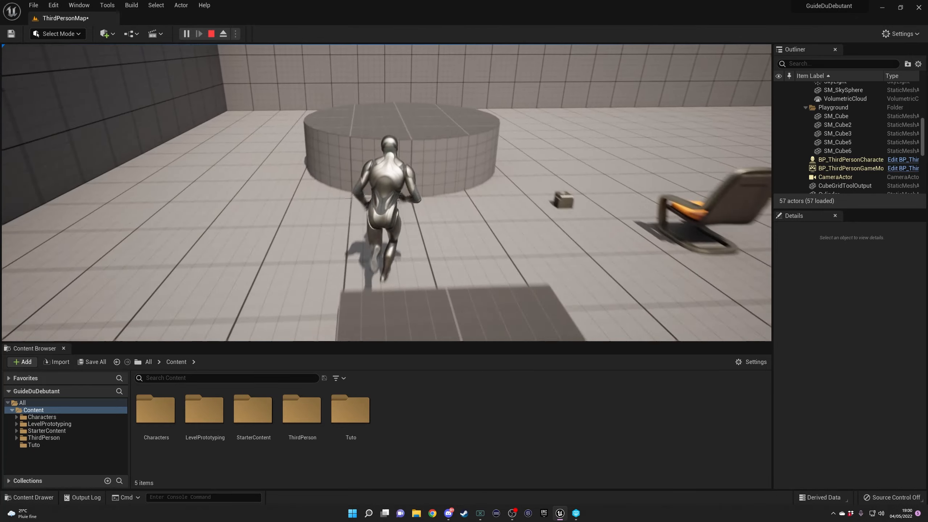
pyautogui.press('space')
pyautogui.press('w')
pyautogui.press('space')
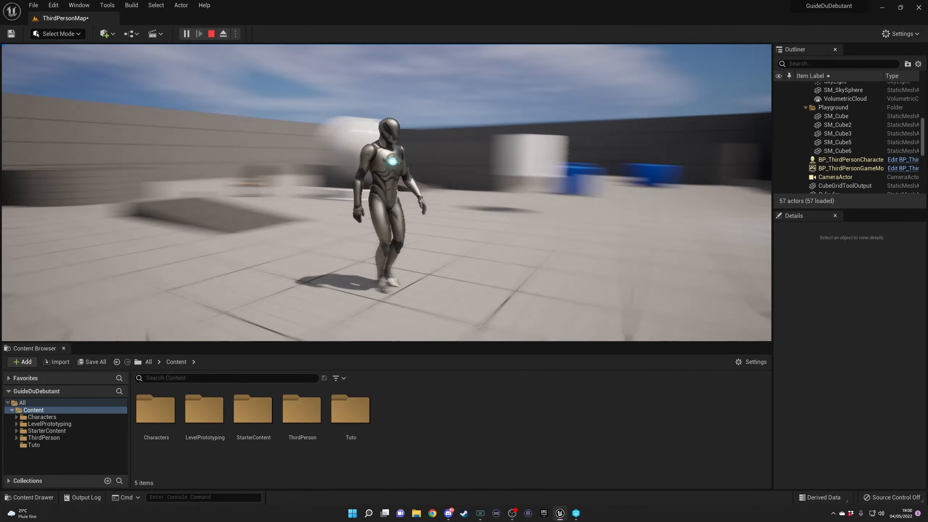
pyautogui.press('w')
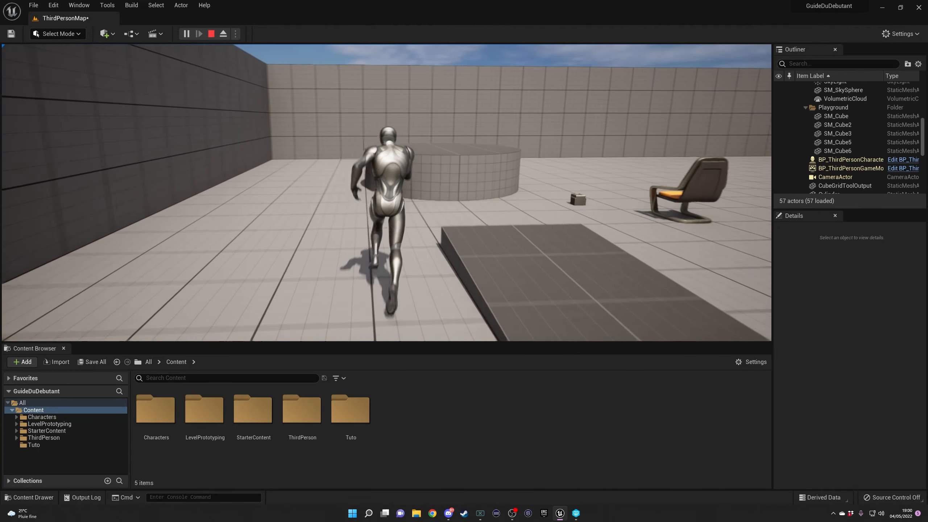
pyautogui.press('space')
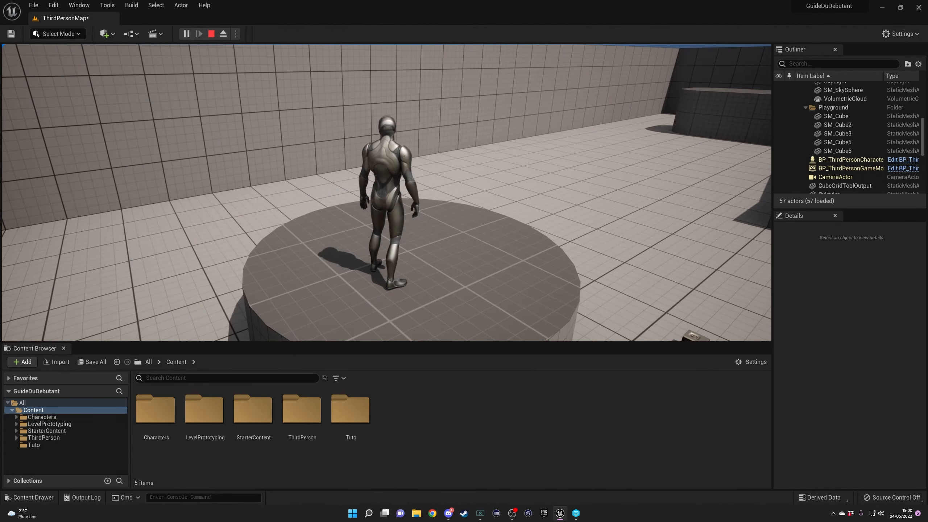
pyautogui.press('w')
pyautogui.press('space')
pyautogui.press('space')
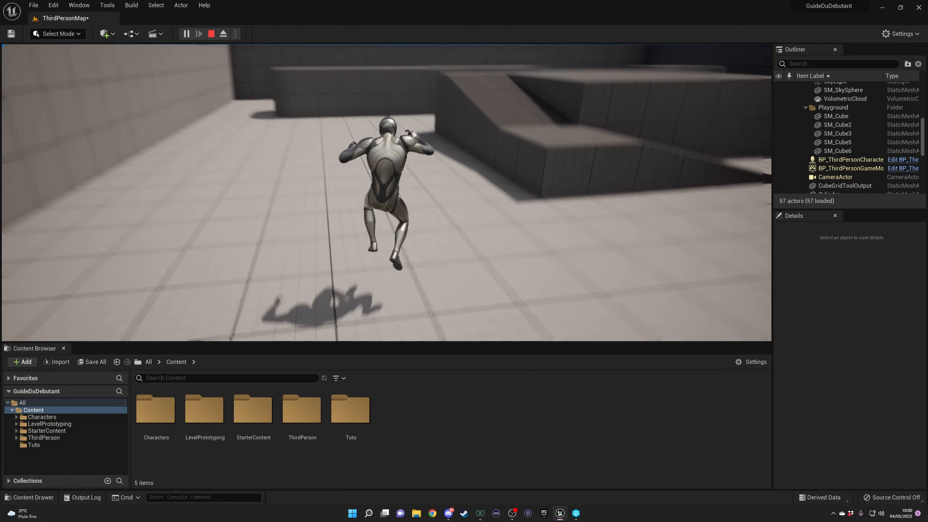
pyautogui.press('w')
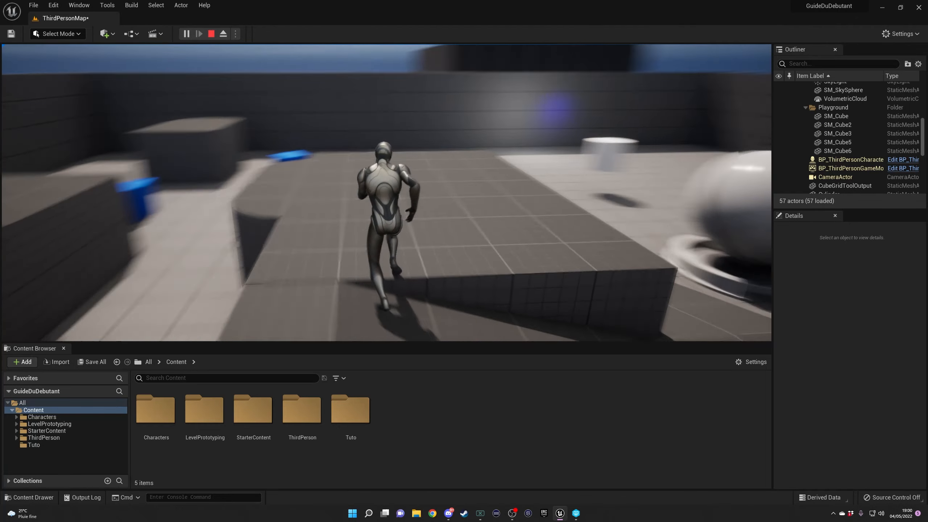
pyautogui.press('space')
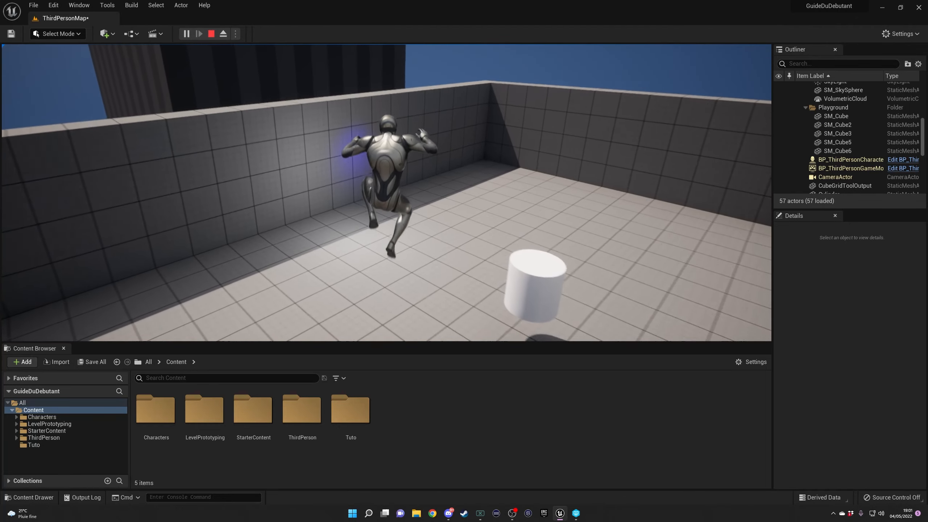
pyautogui.press('w')
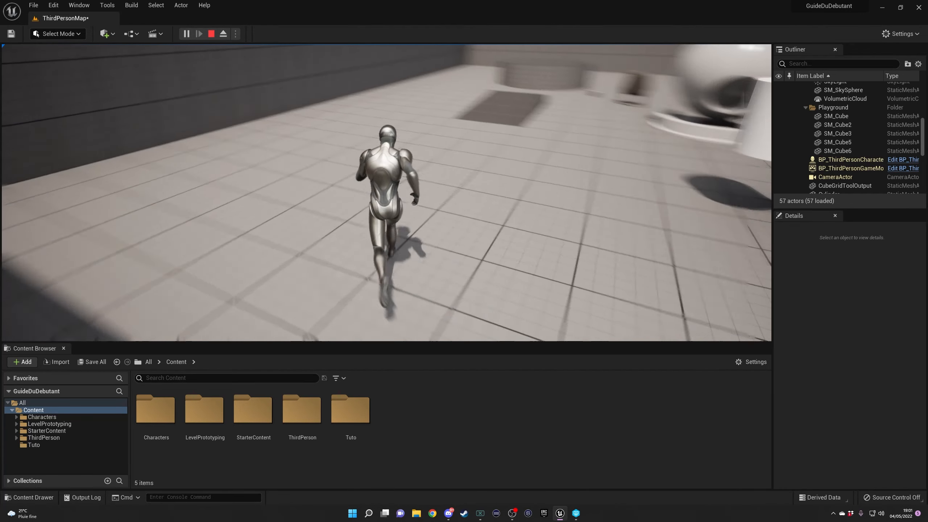
pyautogui.press('Escape')
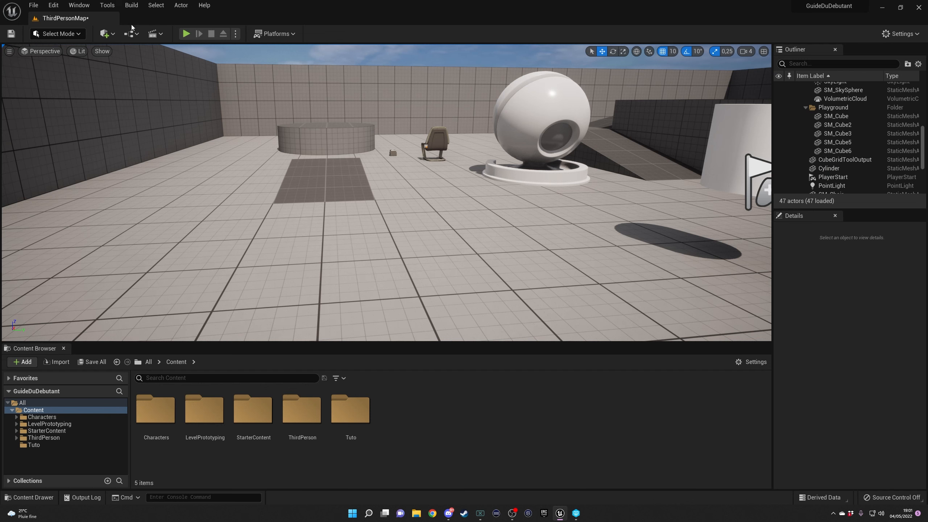
# Run the level in Simulate mode and stop the simulation
pyautogui.click(236, 35)
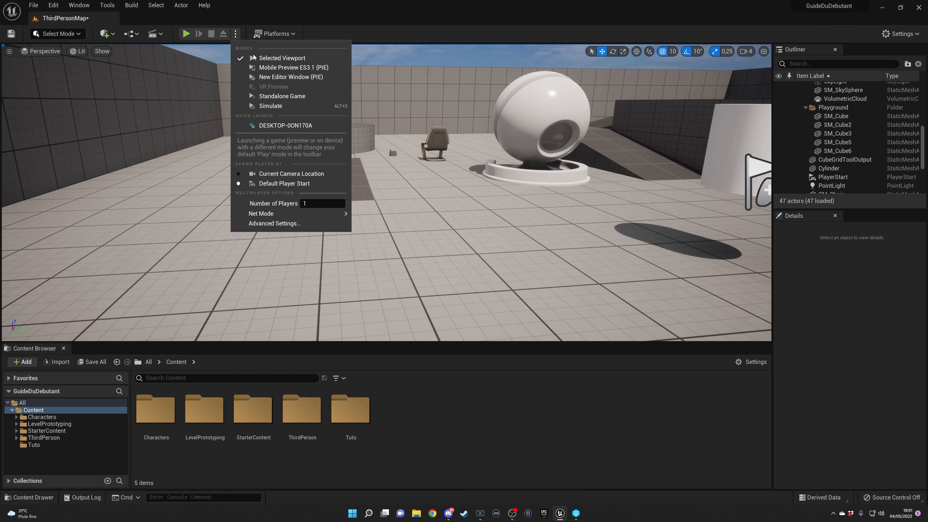
pyautogui.click(236, 35)
pyautogui.click(237, 35)
pyautogui.click(271, 106)
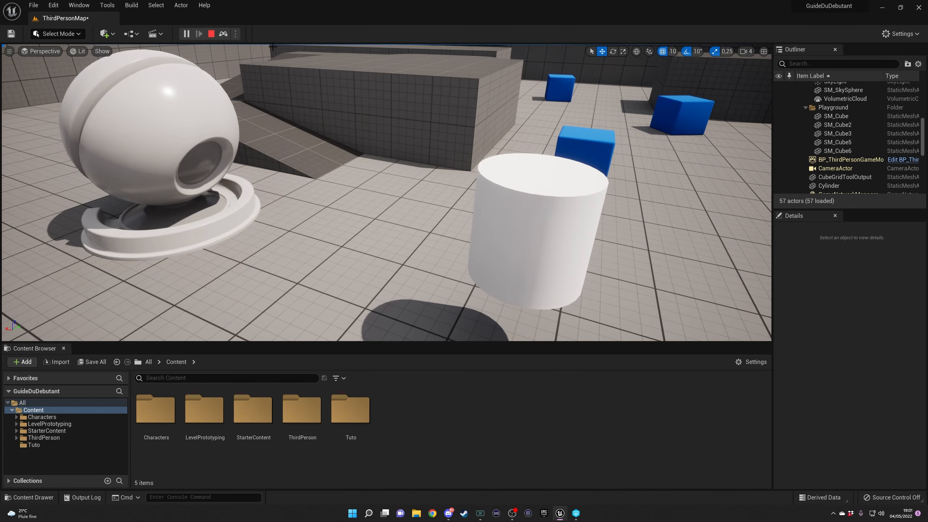
pyautogui.click(212, 34)
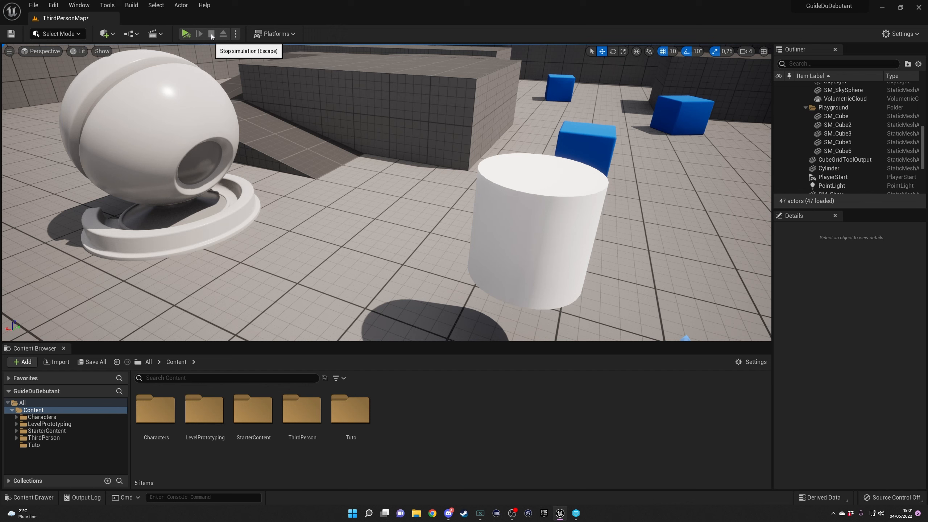
# Play the level in Selected Viewport mode and move the character around near the start
pyautogui.click(236, 34)
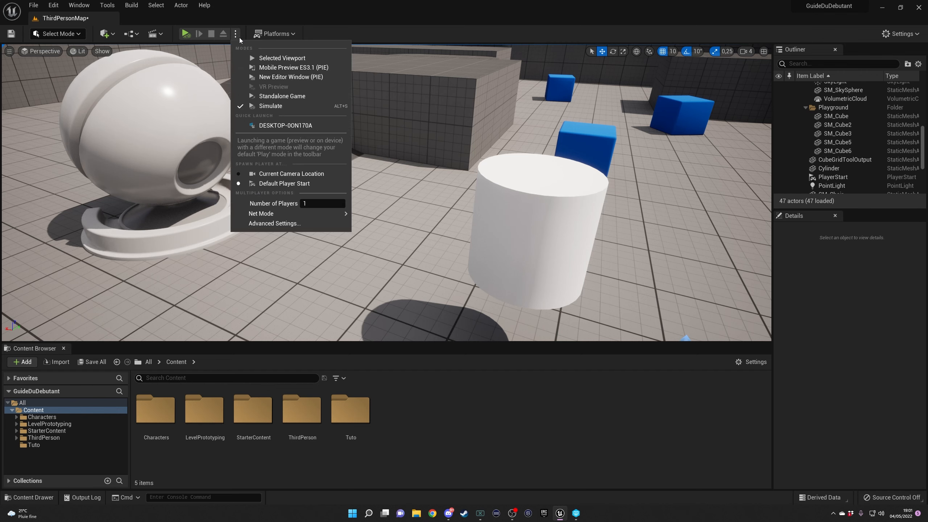
pyautogui.click(270, 57)
pyautogui.press('d')
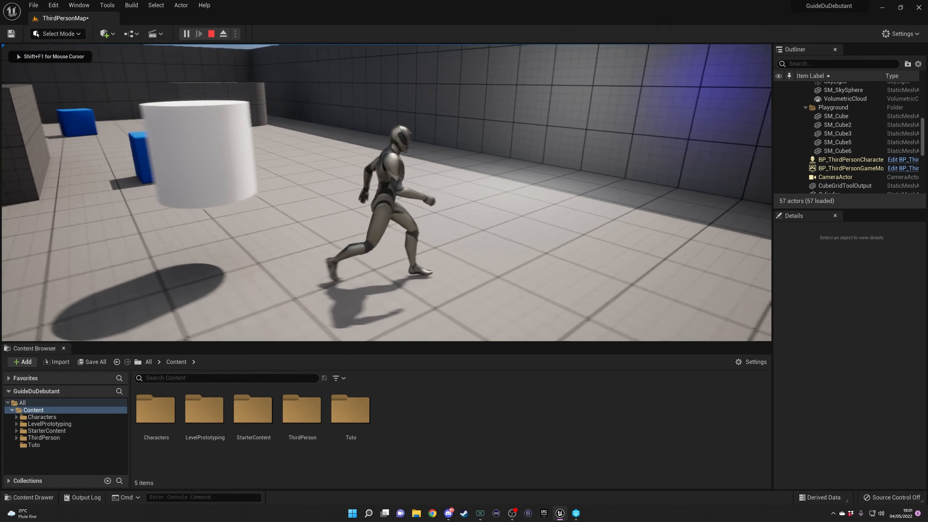
pyautogui.press('w')
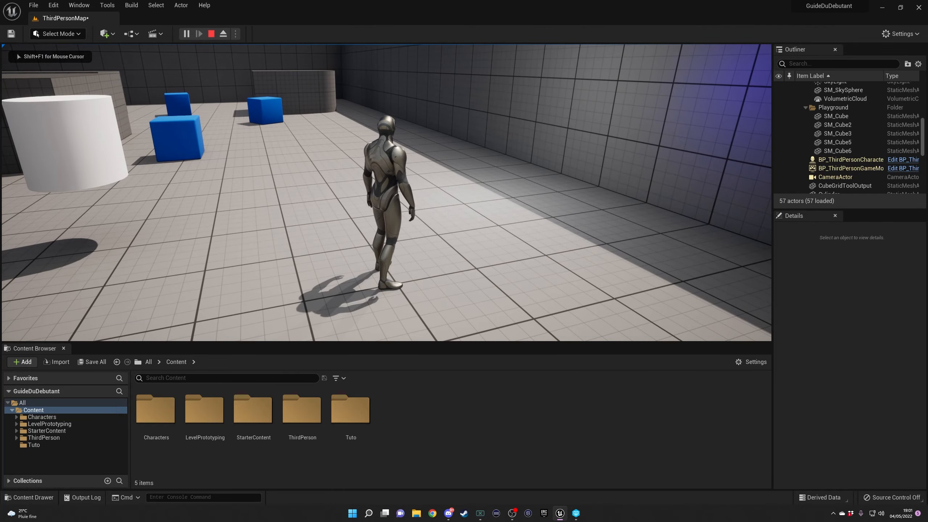
# Eject from the character during play and fly the free camera around to view it from the front
pyautogui.press('F8')
pyautogui.press('s')
pyautogui.moveTo(540, 172); pyautogui.dragTo(351, 151, button='right')
pyautogui.press('d')
pyautogui.press('a')
pyautogui.press('s')
pyautogui.press('w')
pyautogui.press('a')
pyautogui.press('a')
pyautogui.press('d')
pyautogui.press('s')
pyautogui.press('a')
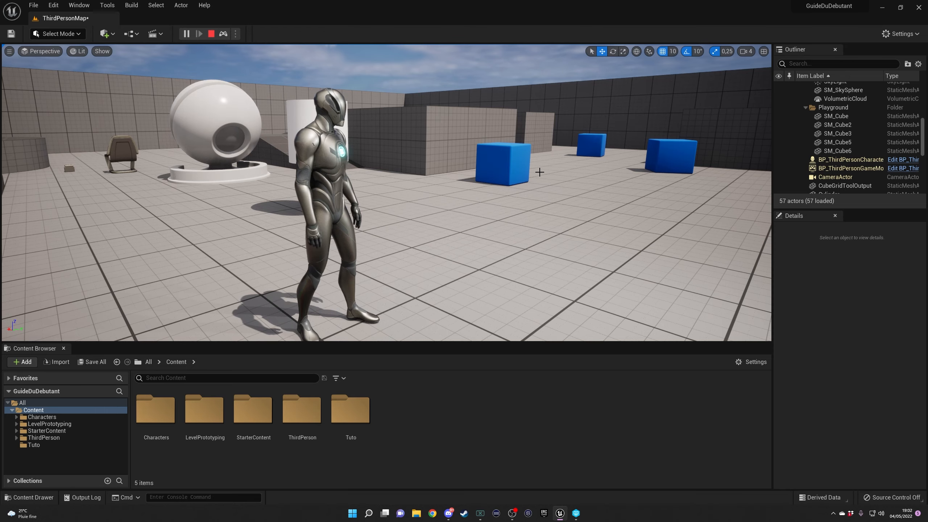
# Possess the character again, run it towards the large white sphere and end the session
pyautogui.press('F8')
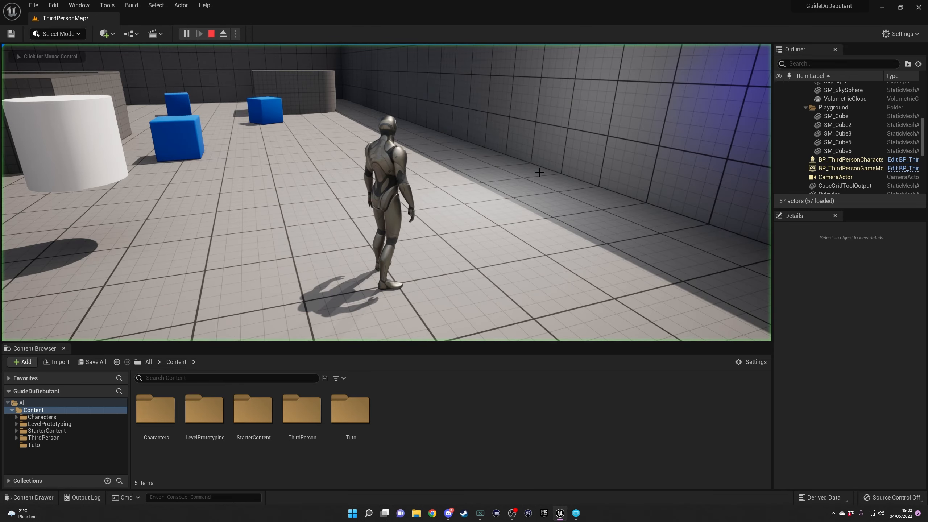
pyautogui.click(387, 192)
pyautogui.press('w')
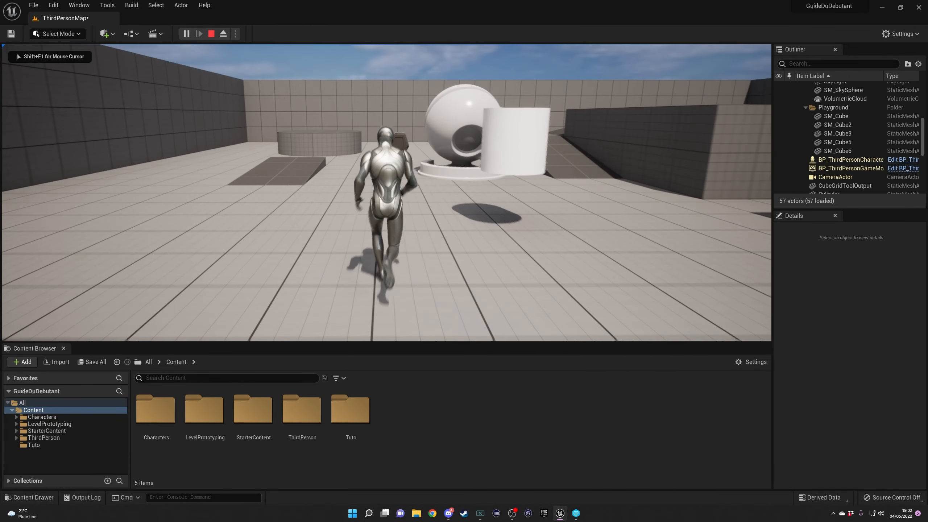
pyautogui.press('w')
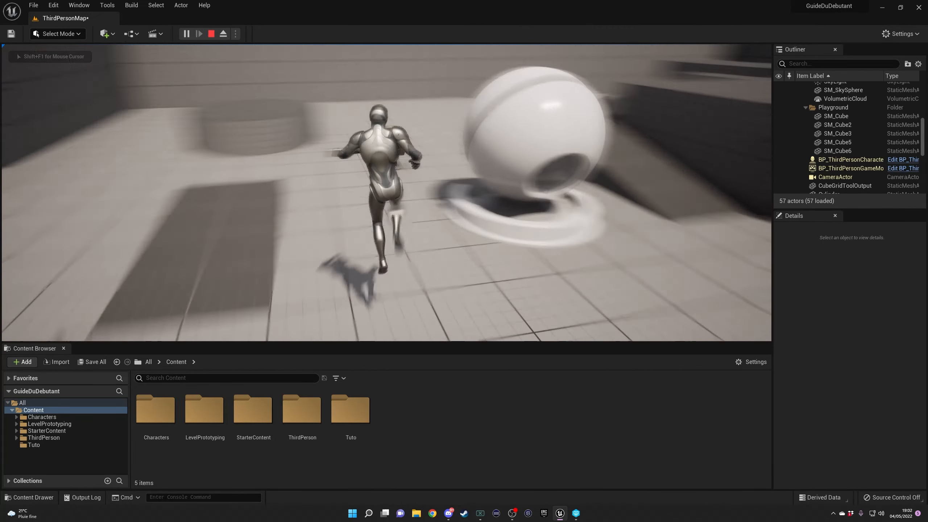
pyautogui.press('Escape')
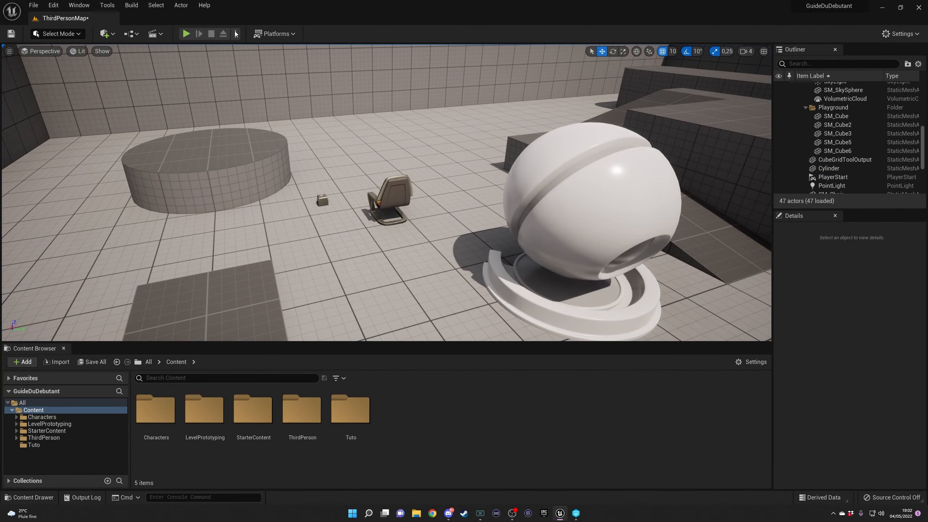
# Play the level in New Editor Window (PIE) mode, run the character around and end the session
pyautogui.click(235, 34)
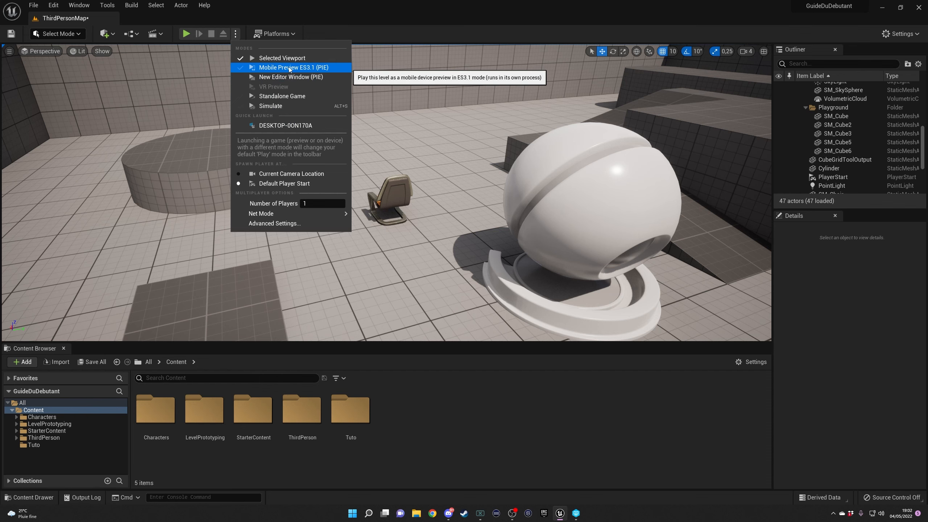
pyautogui.click(289, 77)
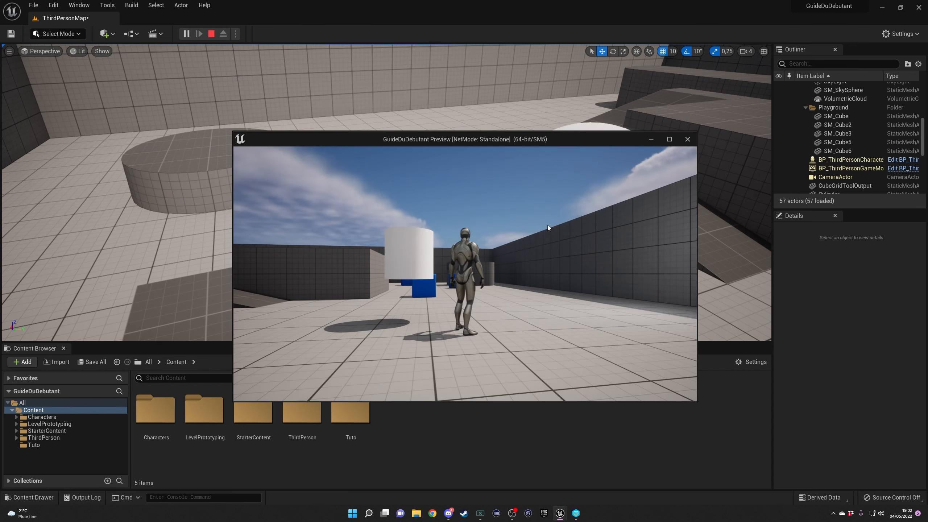
pyautogui.click(549, 228)
pyautogui.press('d')
pyautogui.press('w')
pyautogui.press('d')
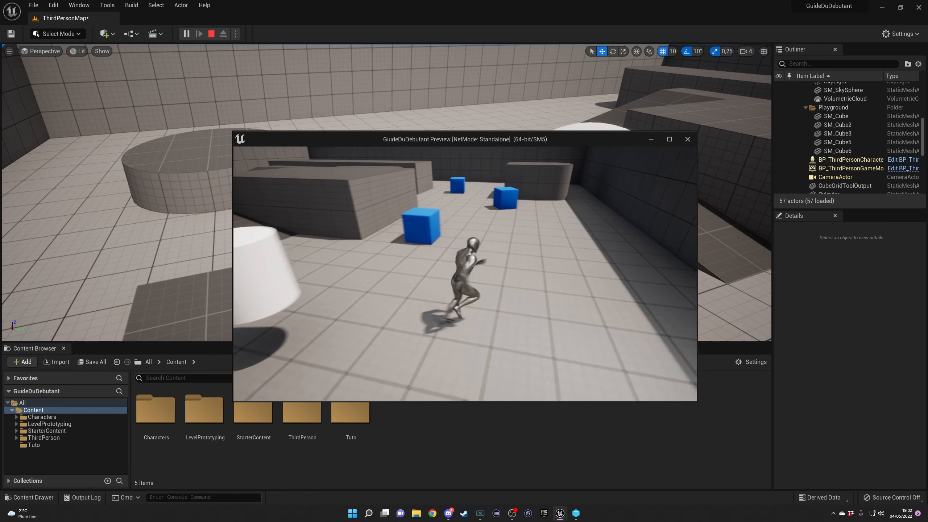
pyautogui.press('w')
pyautogui.press('Escape')
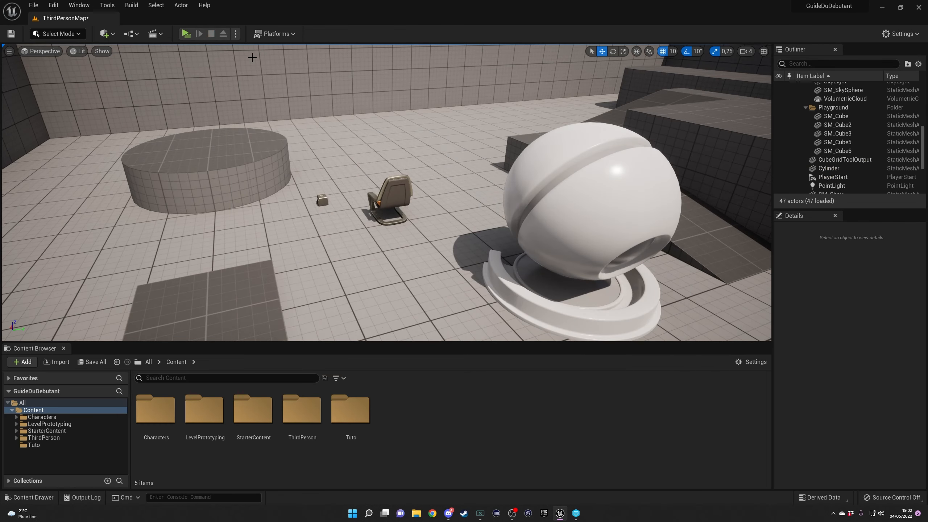
# Review the Standalone Game play mode and the HoloLens and Windows platform options
pyautogui.click(236, 34)
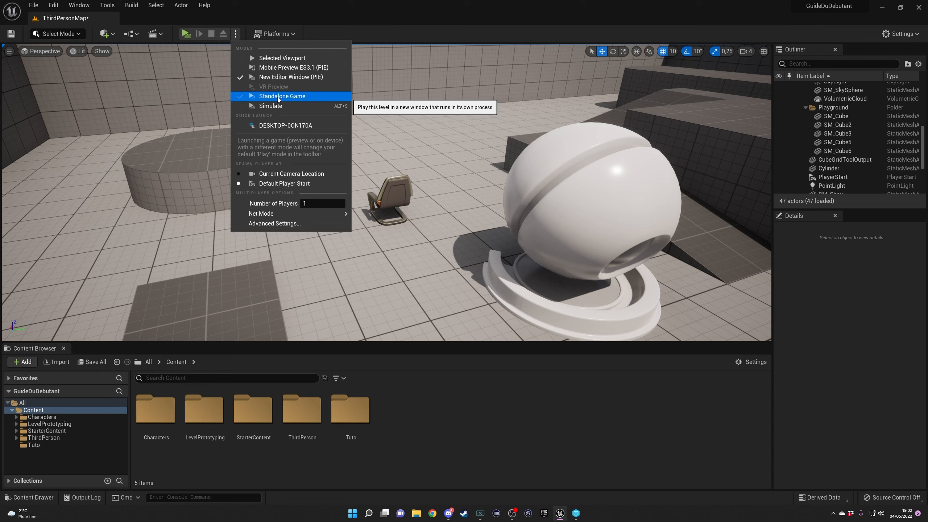
pyautogui.click(290, 32)
pyautogui.click(287, 34)
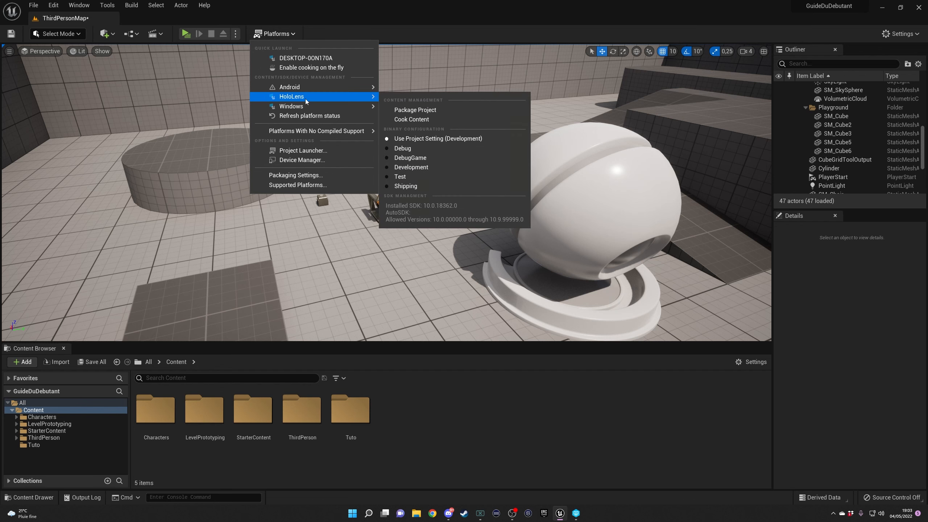
pyautogui.moveTo(305, 108)
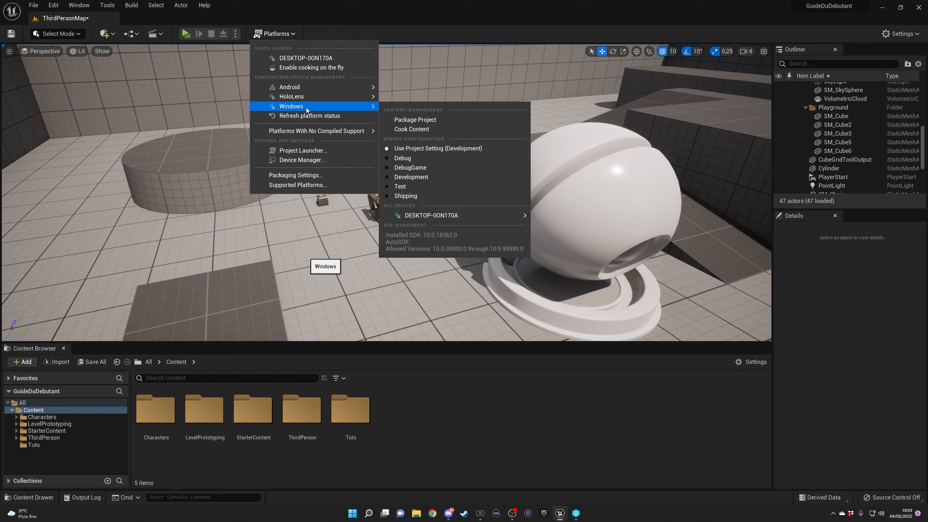
# Set the Windows binary configuration to Shipping
pyautogui.click(276, 34)
pyautogui.click(276, 34)
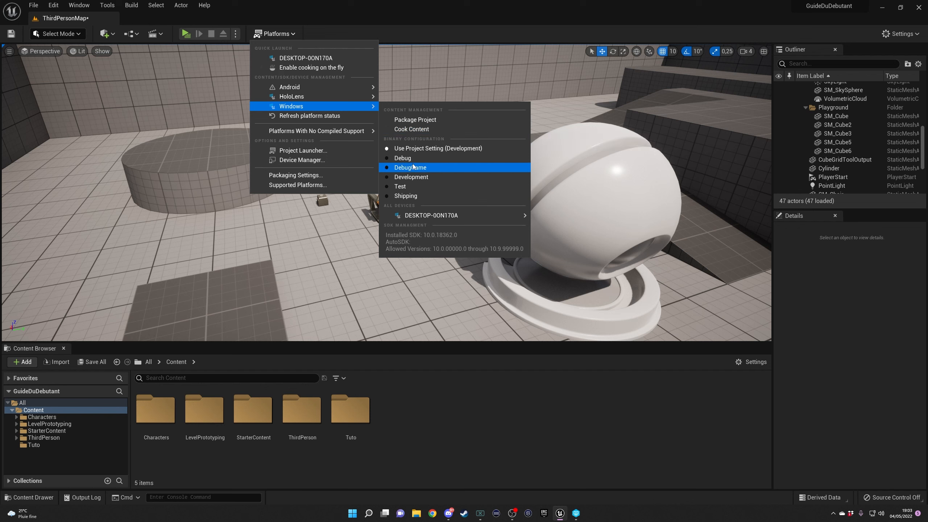
pyautogui.click(405, 197)
# Start packaging the project for Windows and cancel at the output folder selection
pyautogui.click(274, 34)
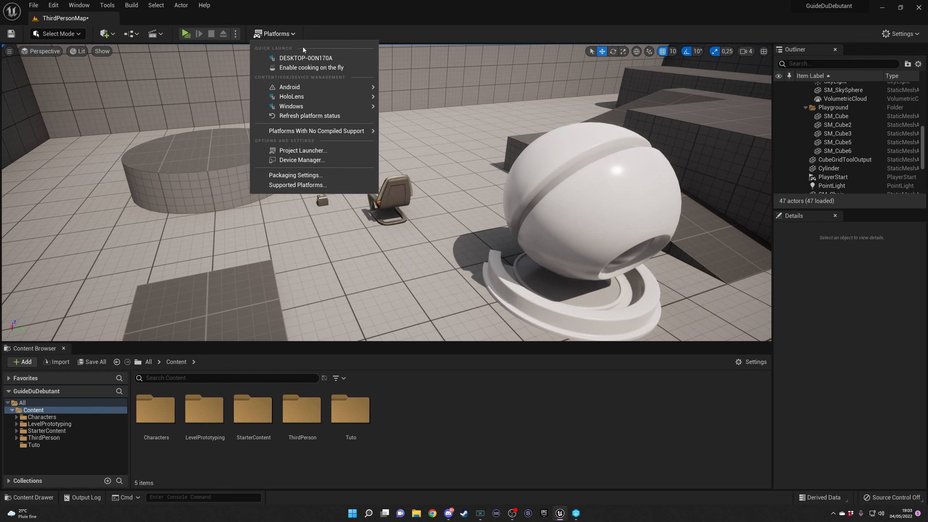
pyautogui.moveTo(327, 97)
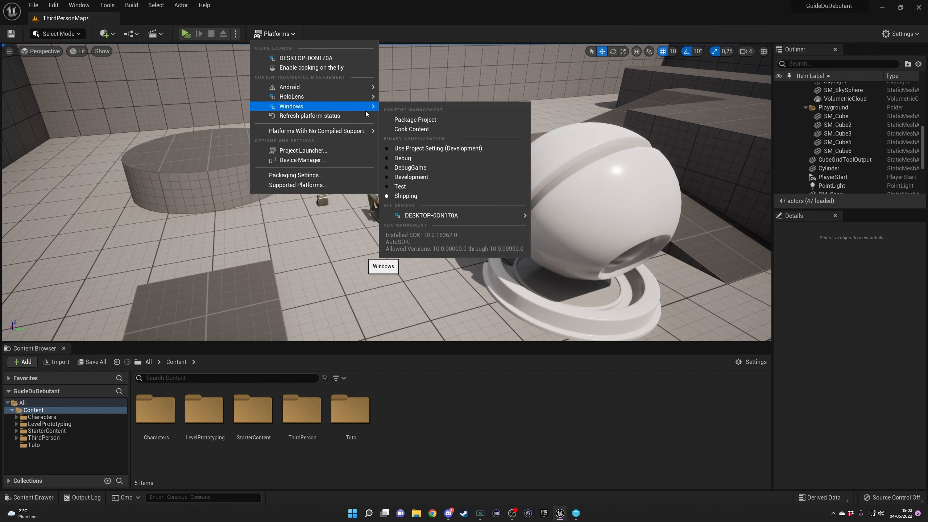
pyautogui.click(435, 121)
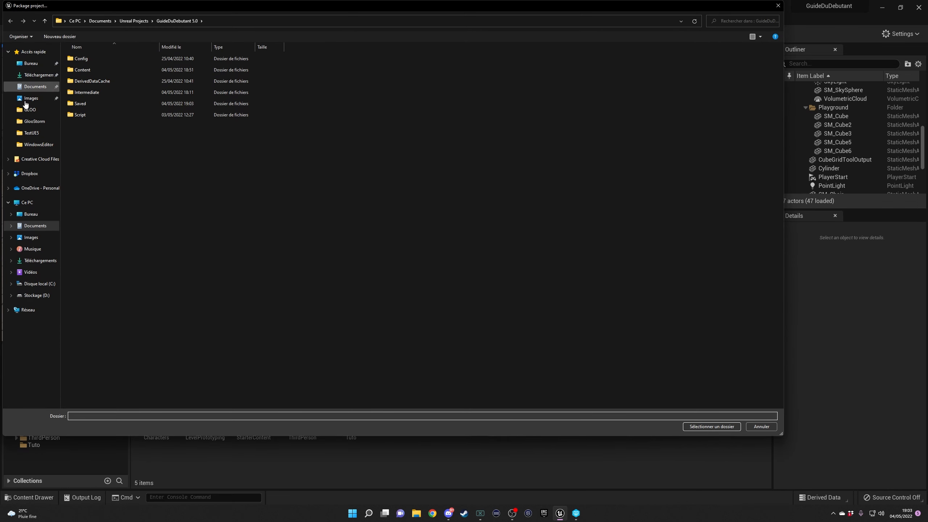
pyautogui.click(768, 428)
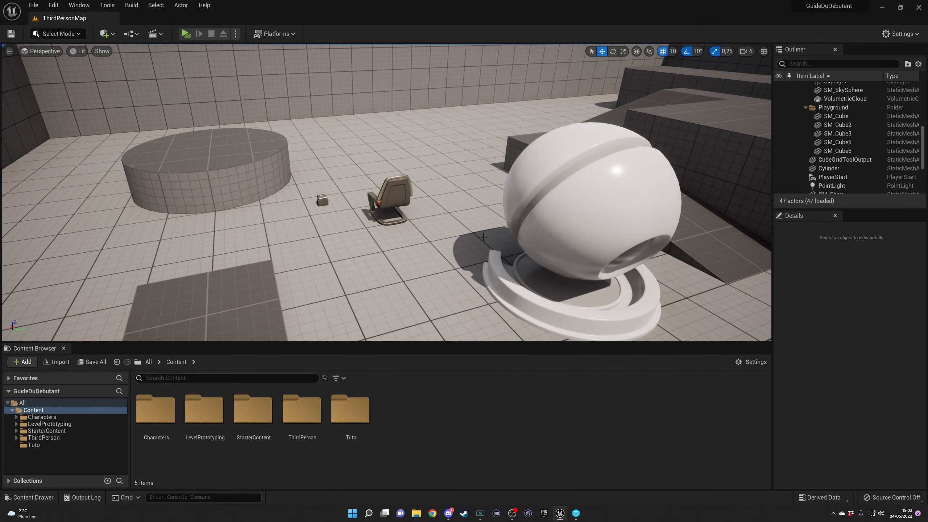
# Review the Windows packaging, binary configuration and device options among the available platforms
pyautogui.click(289, 34)
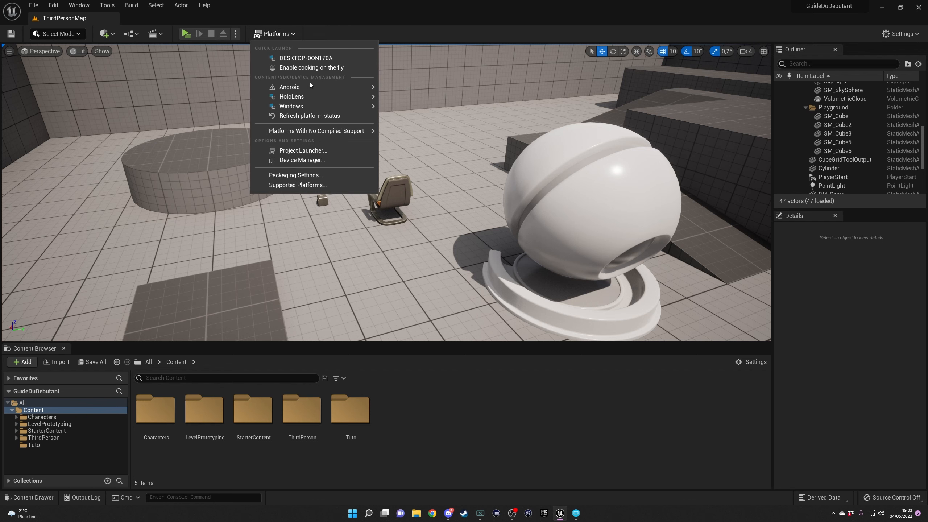
pyautogui.moveTo(329, 108)
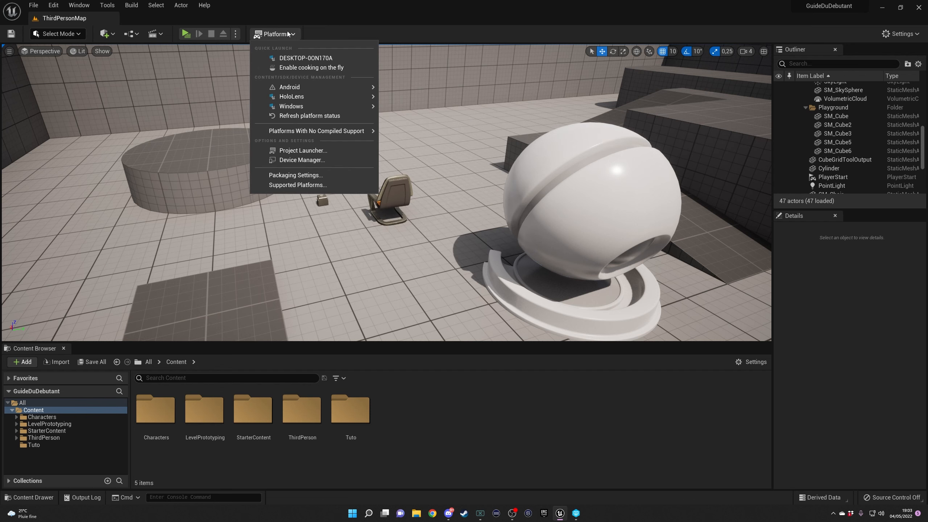
pyautogui.moveTo(312, 106)
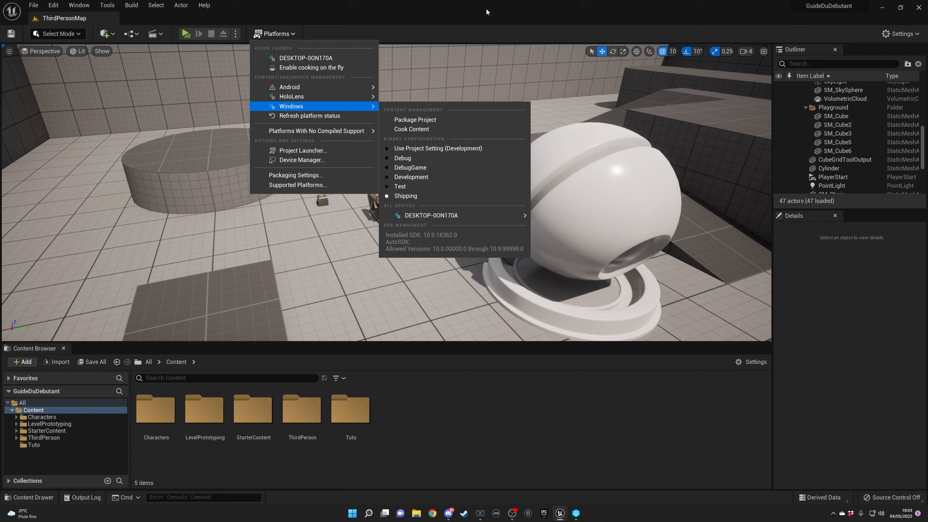
pyautogui.click(495, 44)
# Examine the level editor's settings, including project settings, plugins, scalability and preview rendering level, and the matching configuration entries for editing
pyautogui.click(910, 35)
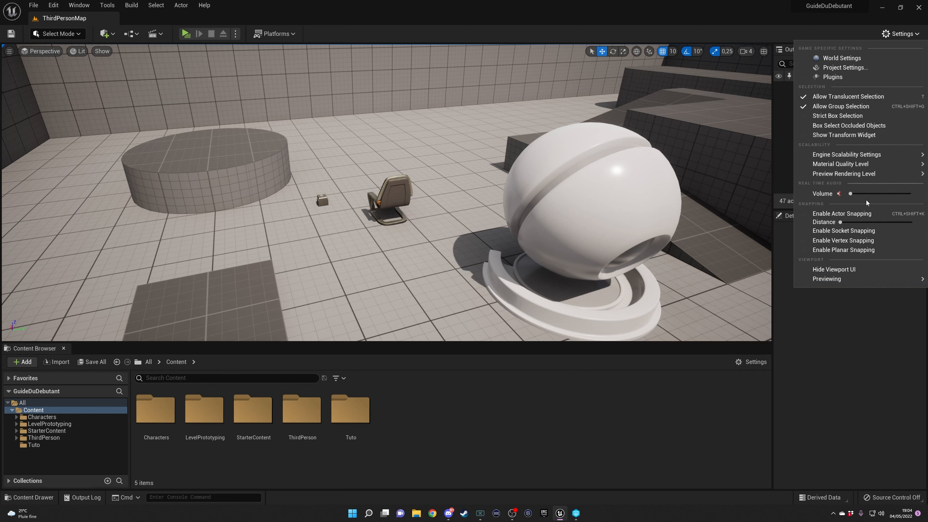
pyautogui.moveTo(855, 167)
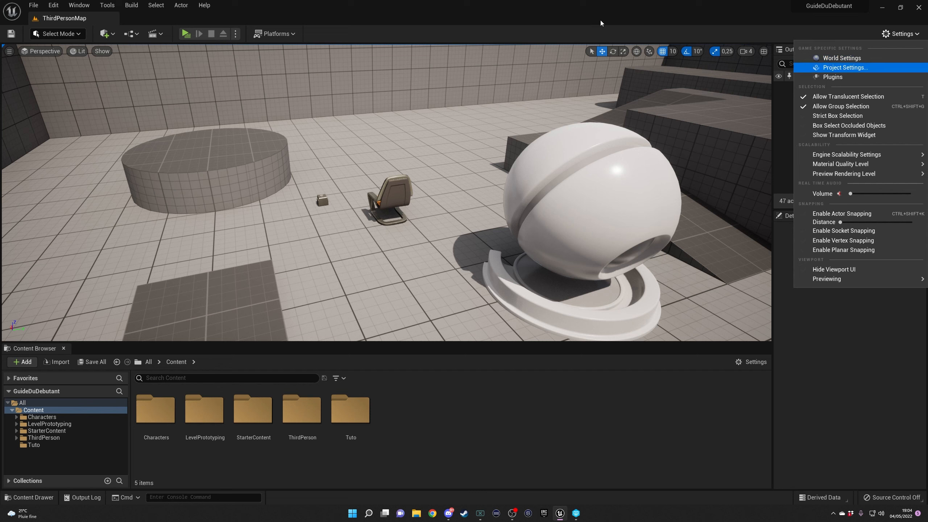
pyautogui.click(107, 5)
pyautogui.moveTo(90, 4)
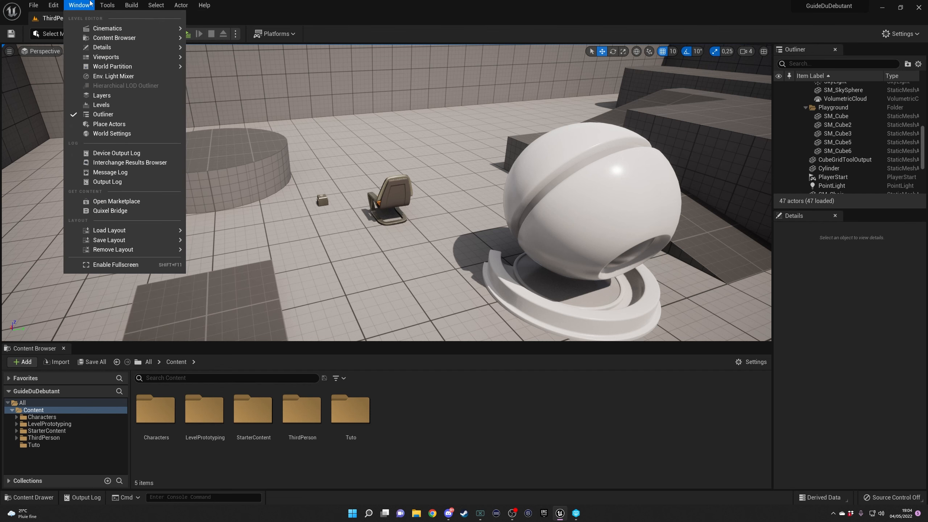
pyautogui.moveTo(58, 3)
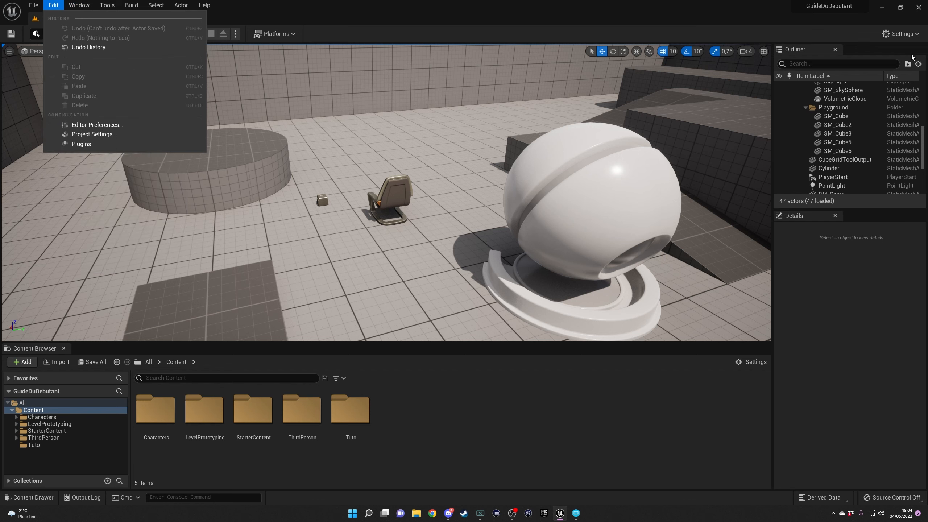
pyautogui.click(900, 33)
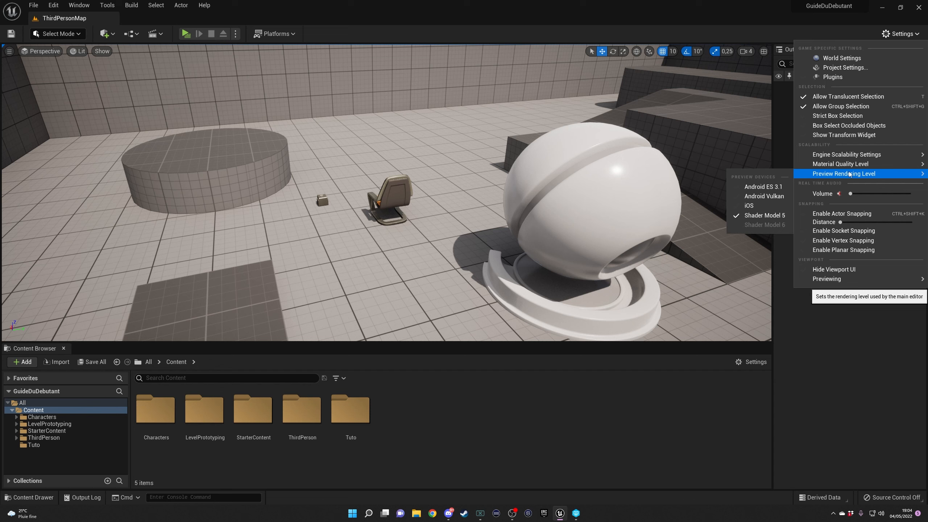
# Set the perspective viewport's screen percentage to 50 and look around the level to judge the rendering
pyautogui.click(9, 52)
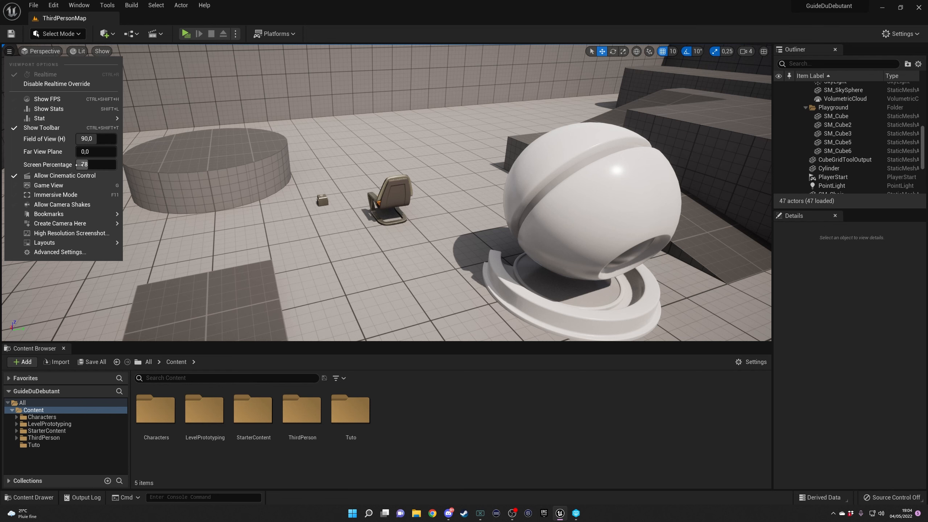
pyautogui.click(101, 164)
pyautogui.write('50')
pyautogui.press('Return')
pyautogui.moveTo(521, 184); pyautogui.dragTo(498, 187, button='right')
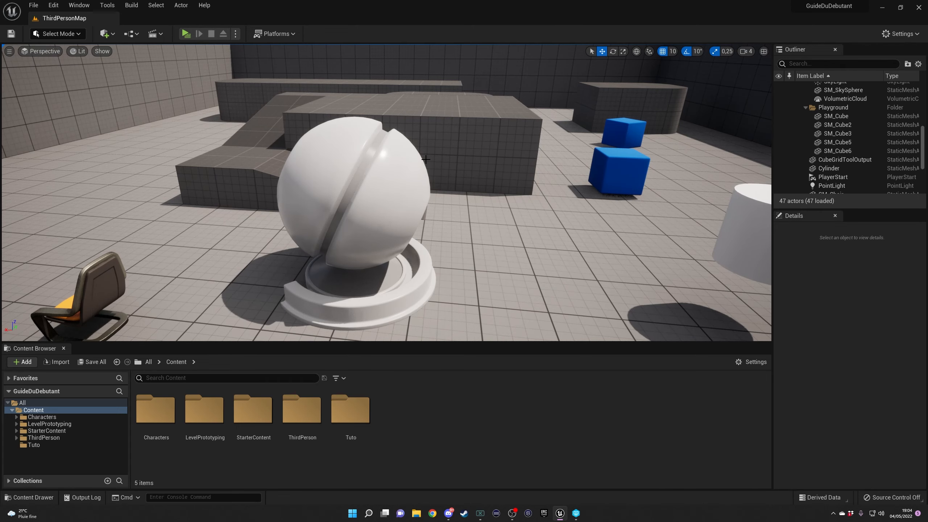
pyautogui.moveTo(426, 159); pyautogui.dragTo(449, 161, button='right')
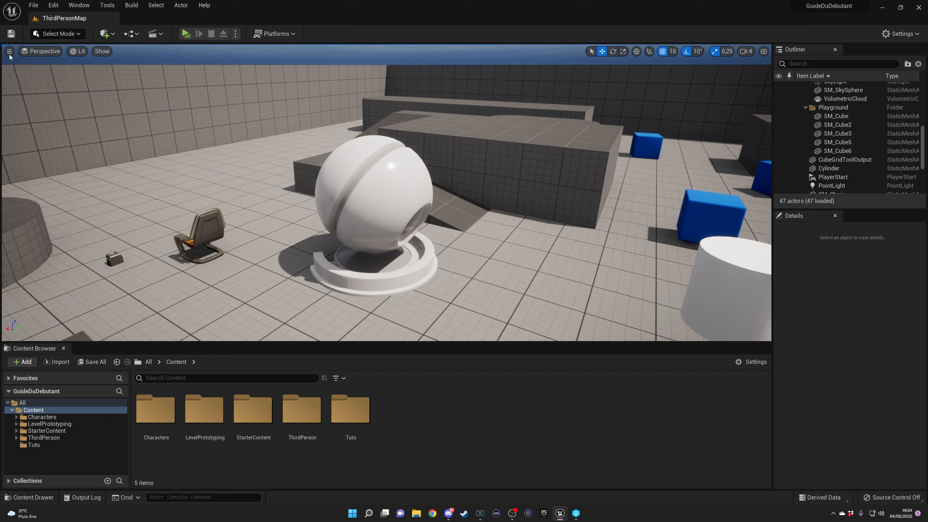
# Reopen the viewport's screen percentage for editing and look around the level again
pyautogui.click(10, 51)
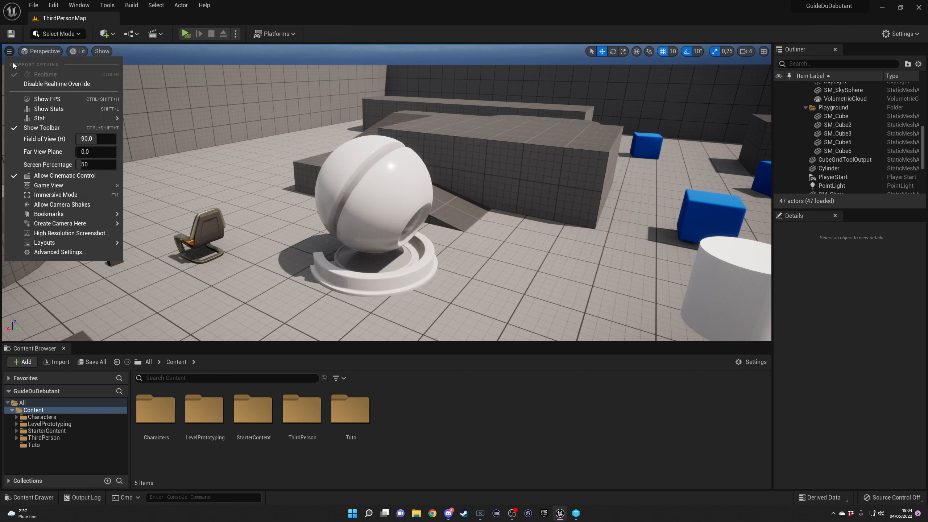
pyautogui.click(79, 164)
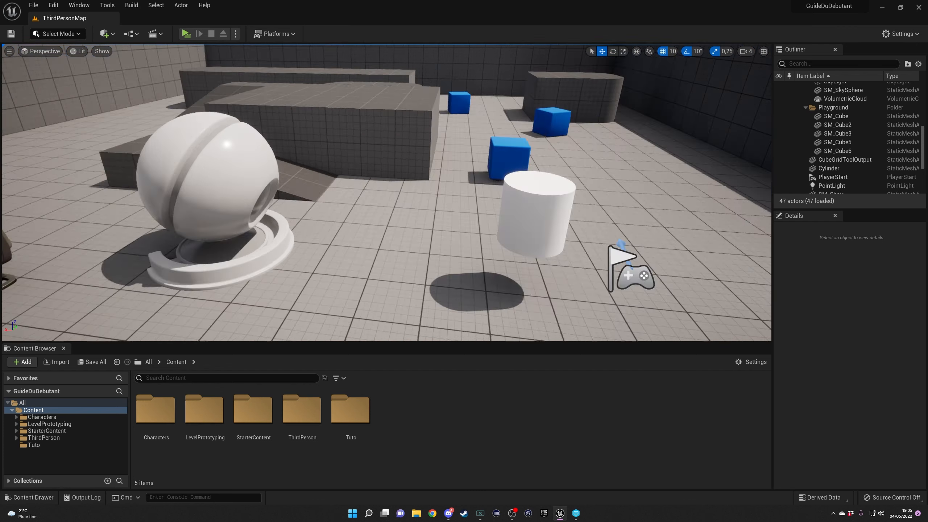
pyautogui.moveTo(386, 193); pyautogui.dragTo(375, 162, button='right')
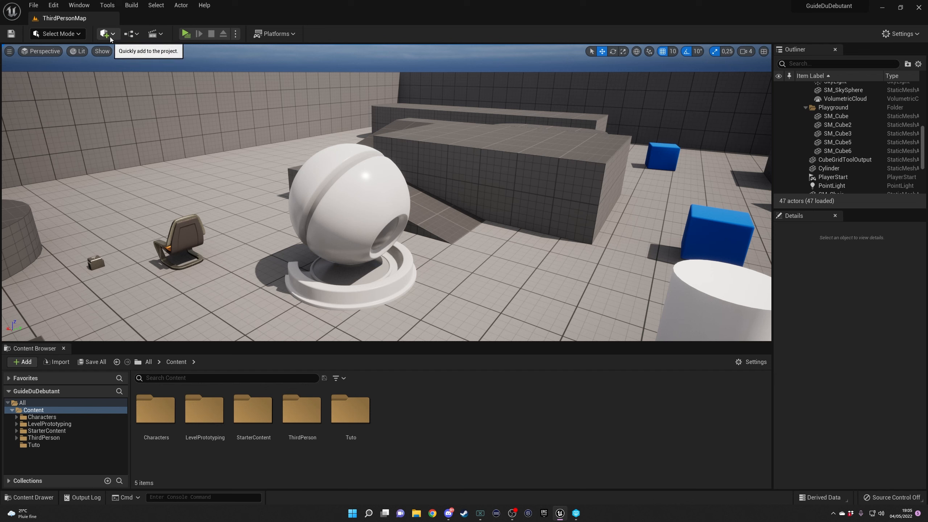
pyautogui.click(68, 35)
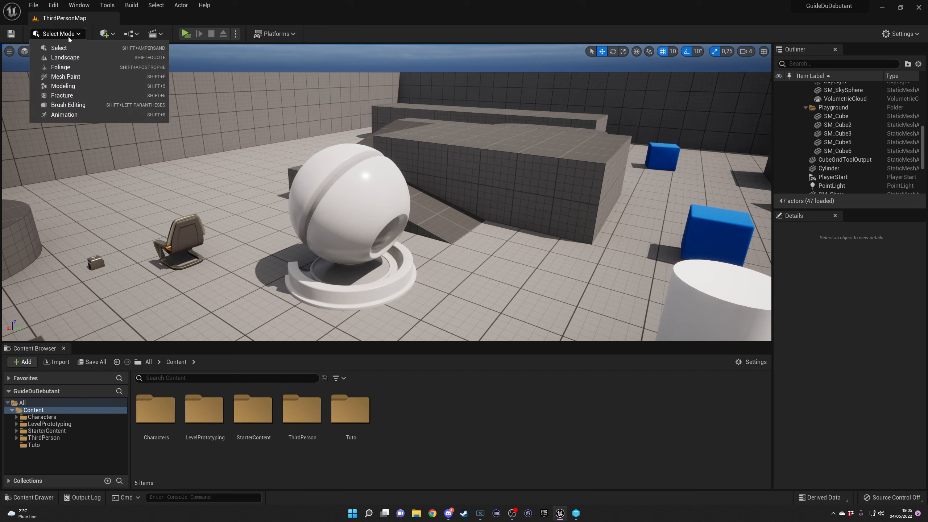
pyautogui.click(70, 33)
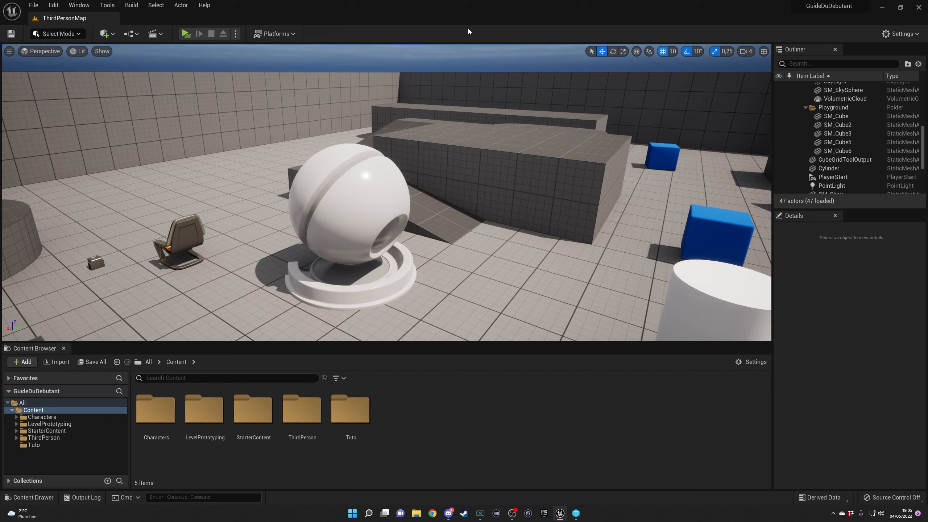